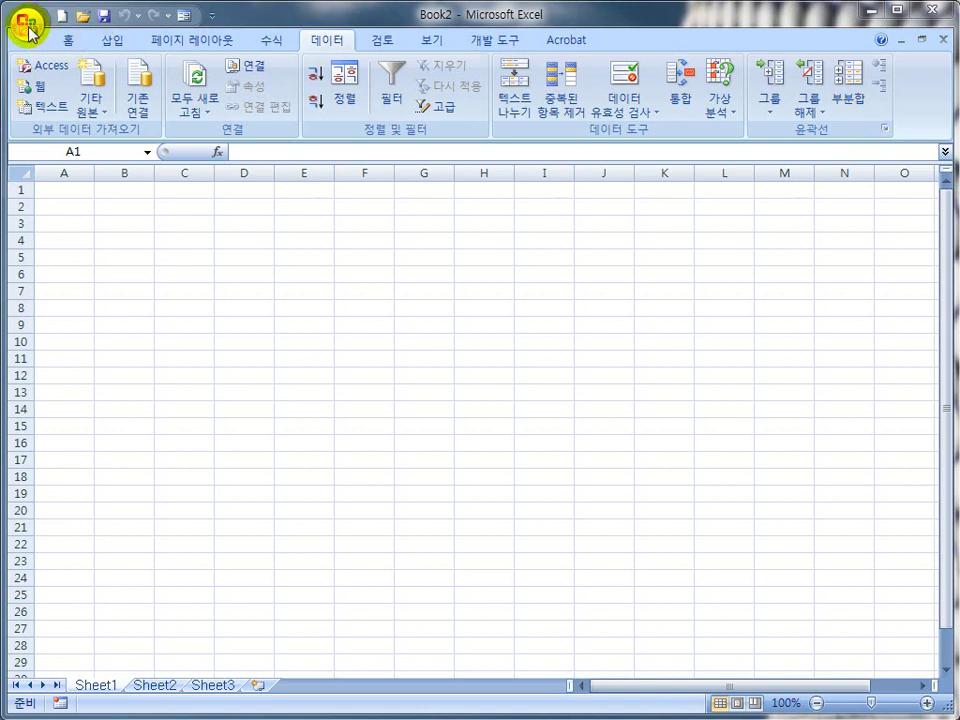
Open the 유효성검사 workbook from the Lesson16 folder
left_click(79, 17)
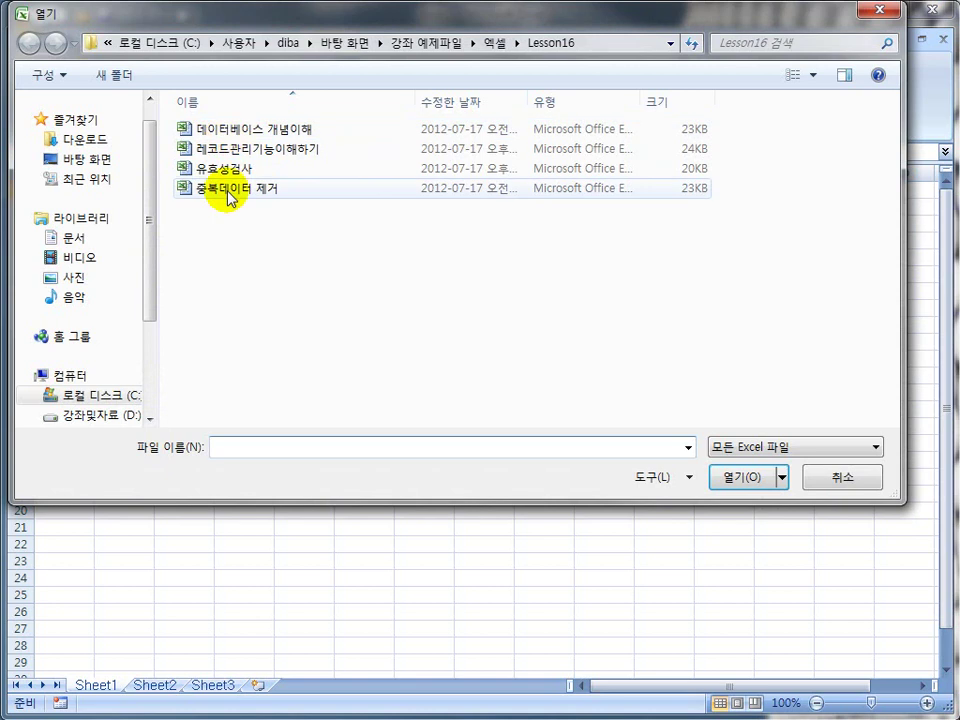
left_click(211, 170)
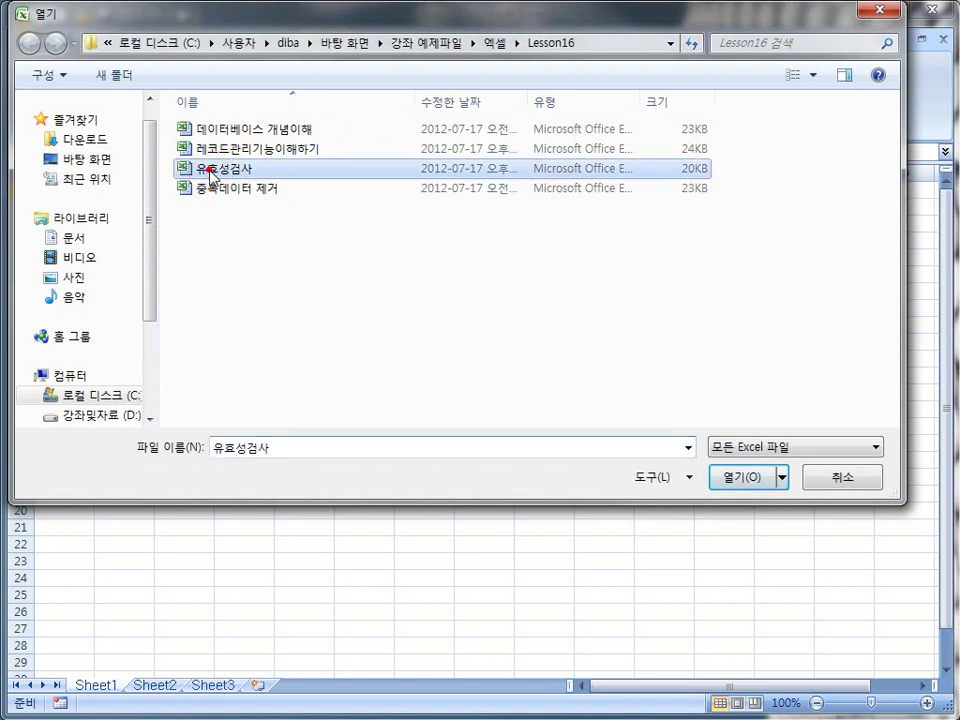
left_click(745, 479)
Start data validation for the 소속부서 cells D6:D16 and restrict the allowed values to a list (목록)
left_click(216, 386)
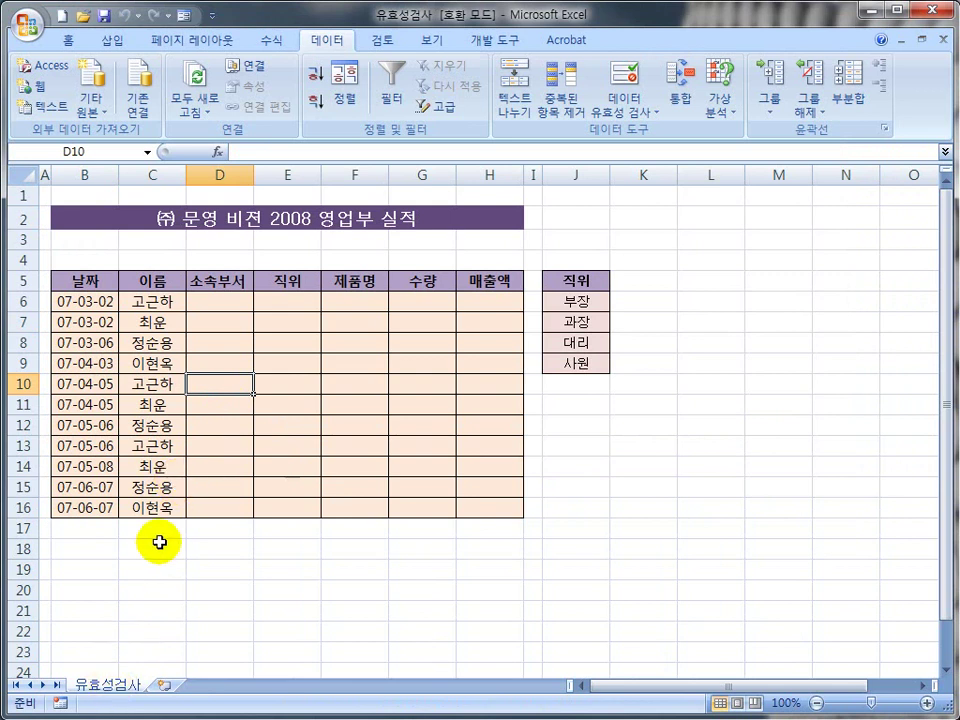
left_click(221, 301)
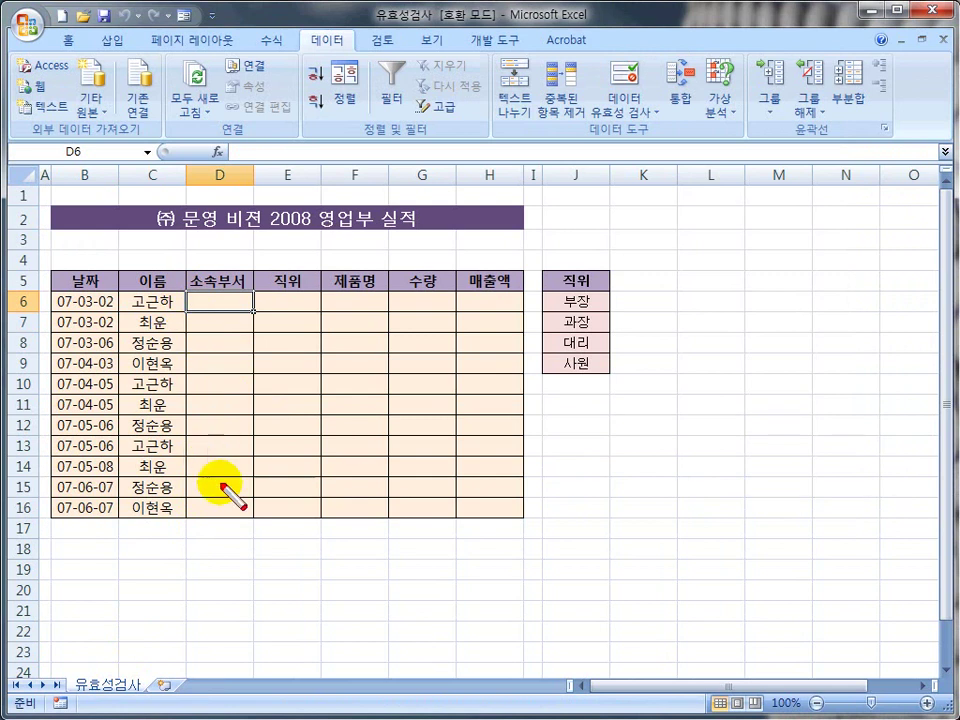
left_click_drag(218, 304, 224, 511)
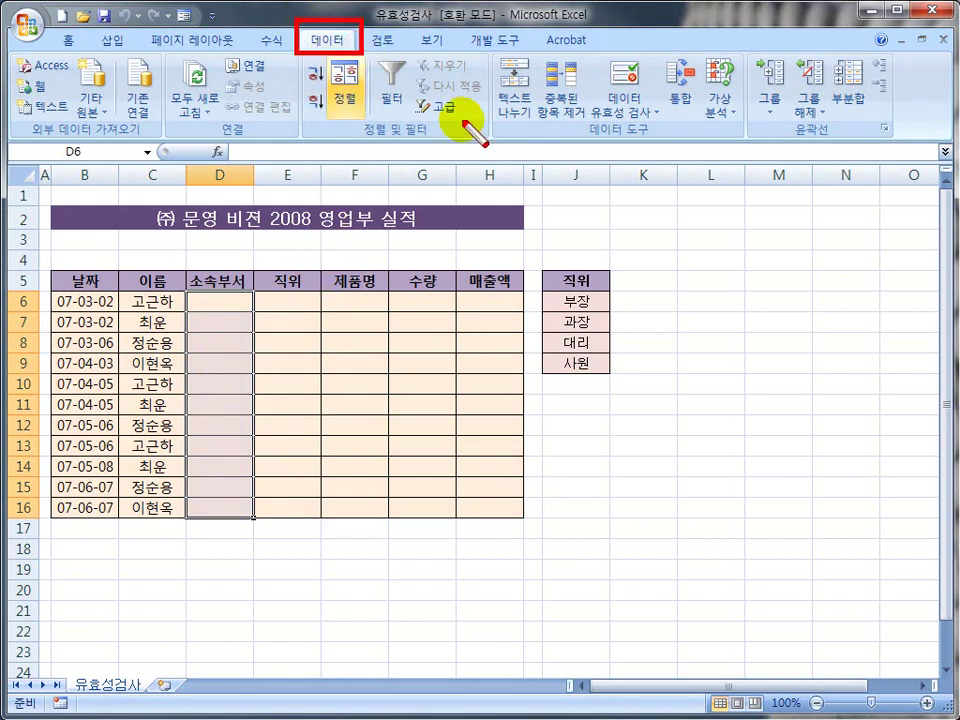
left_click_drag(503, 40, 715, 138)
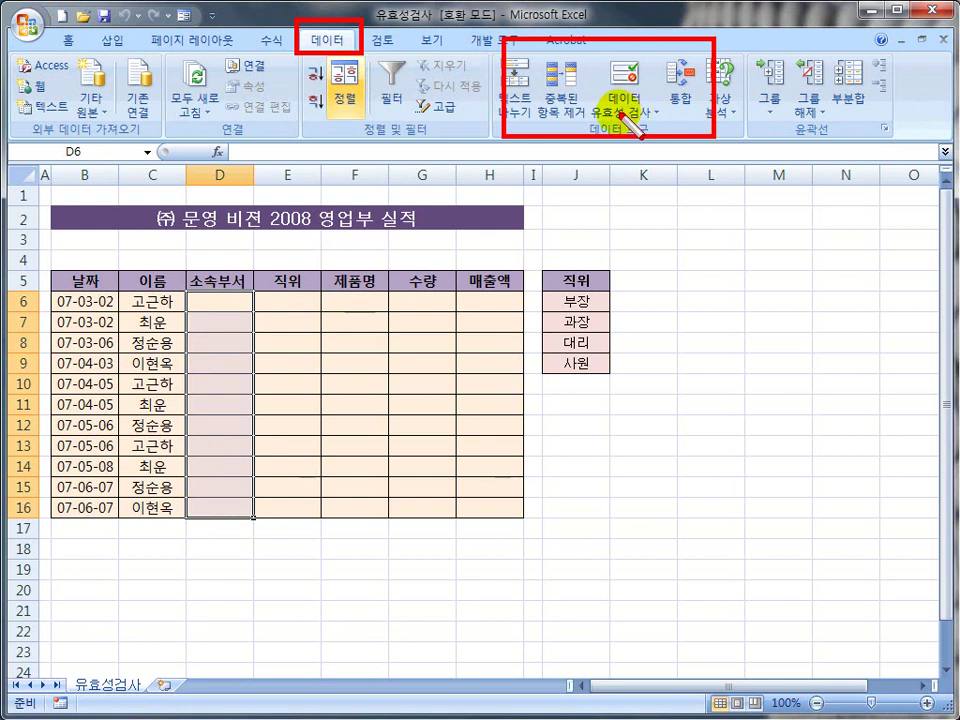
left_click(652, 113)
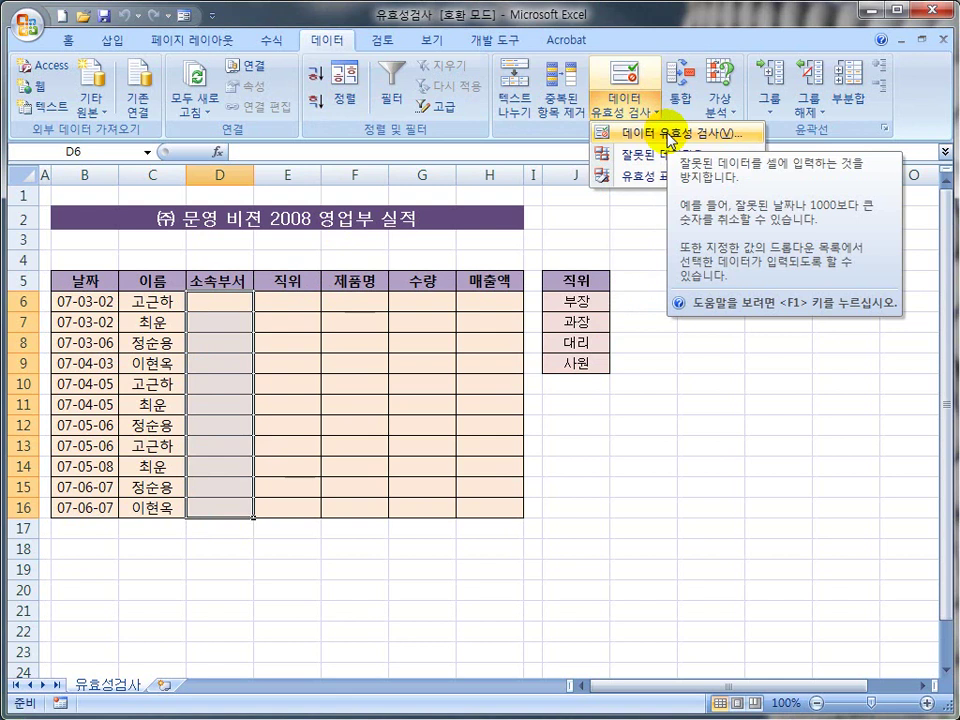
left_click(669, 140)
left_click_drag(553, 185, 417, 182)
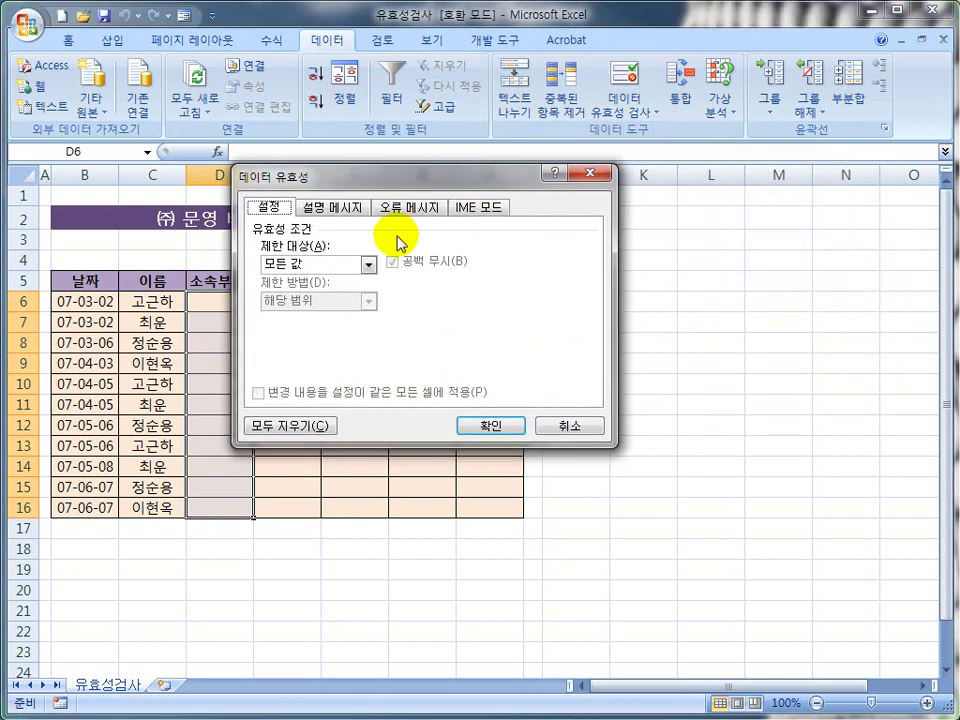
mouse_move(242, 197)
left_mouse_down()
mouse_move(297, 219)
mouse_move(369, 285)
left_mouse_up()
left_click(369, 264)
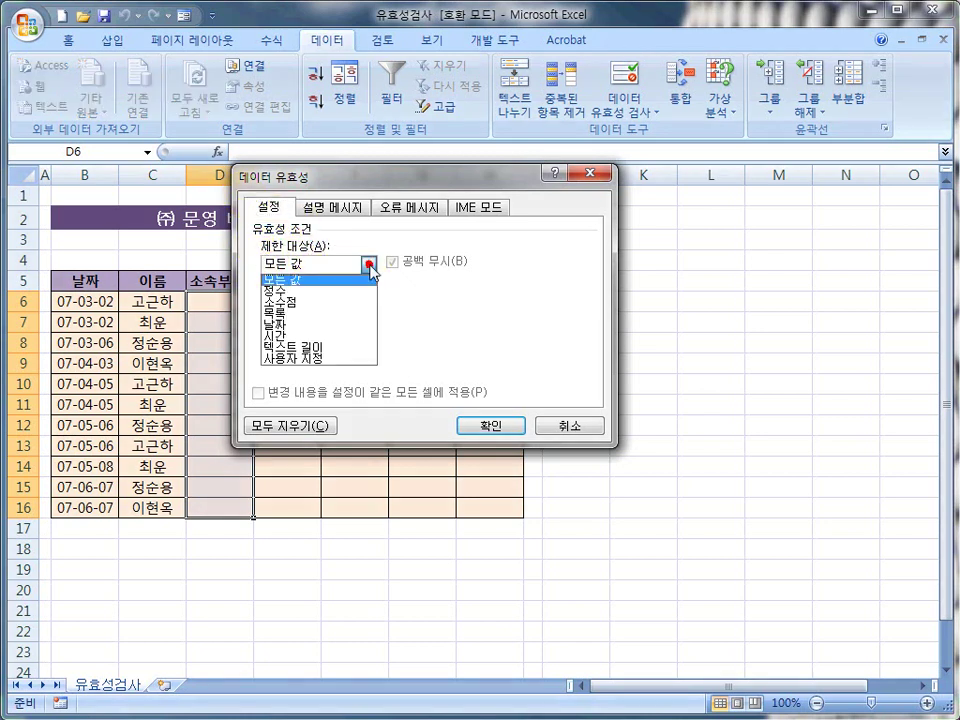
left_click(300, 321)
left_click_drag(251, 308, 500, 348)
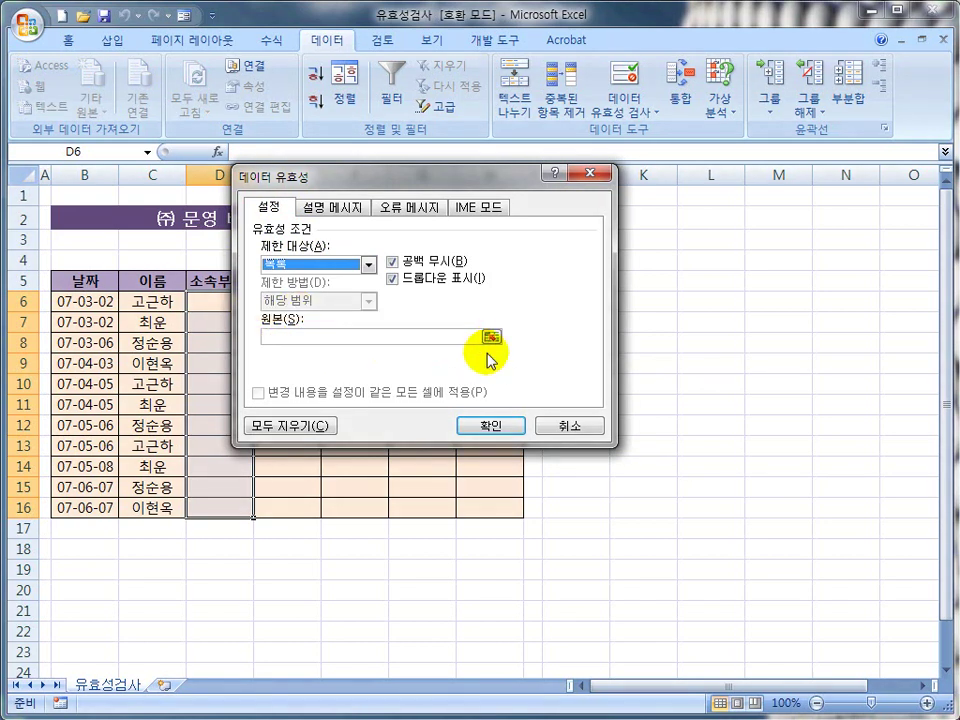
Enter 영업1부,영업2부,영업3부,영업4부 as the list source and apply the validation rule
left_click(345, 336)
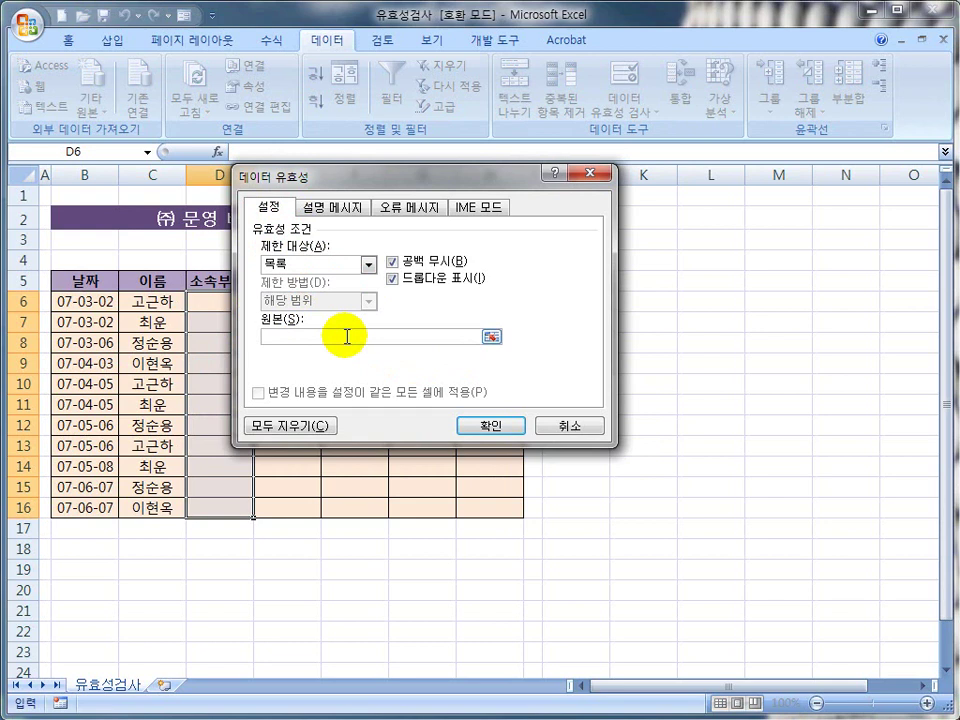
type("어")
type("1부,")
type("영")
type("업")
type("2부ㅇ")
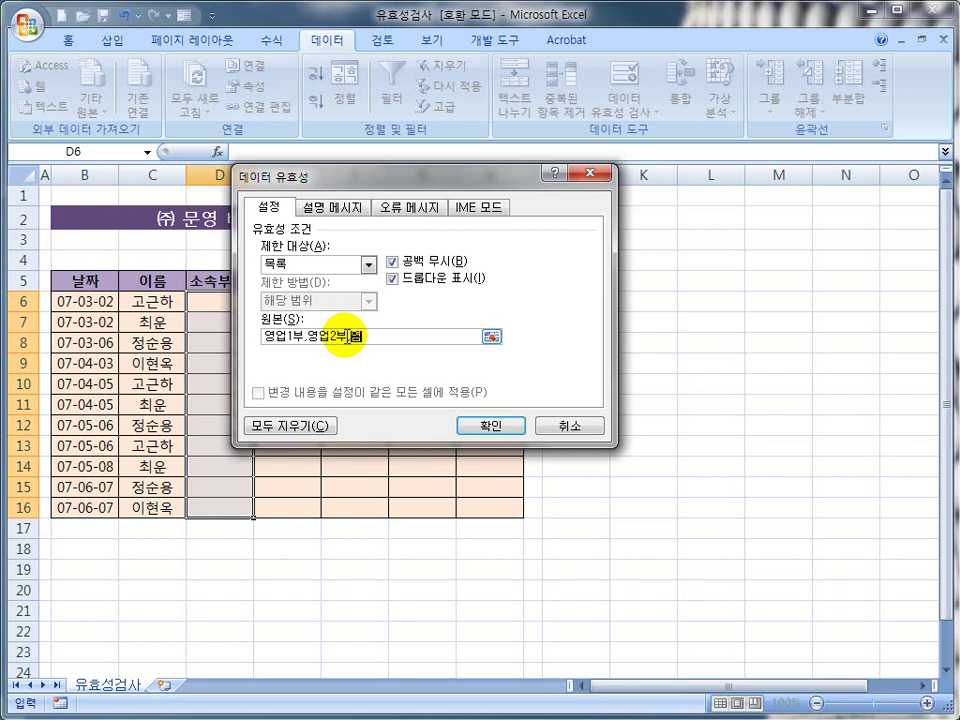
type("부")
type("어")
type("ㅂ4ㅂ")
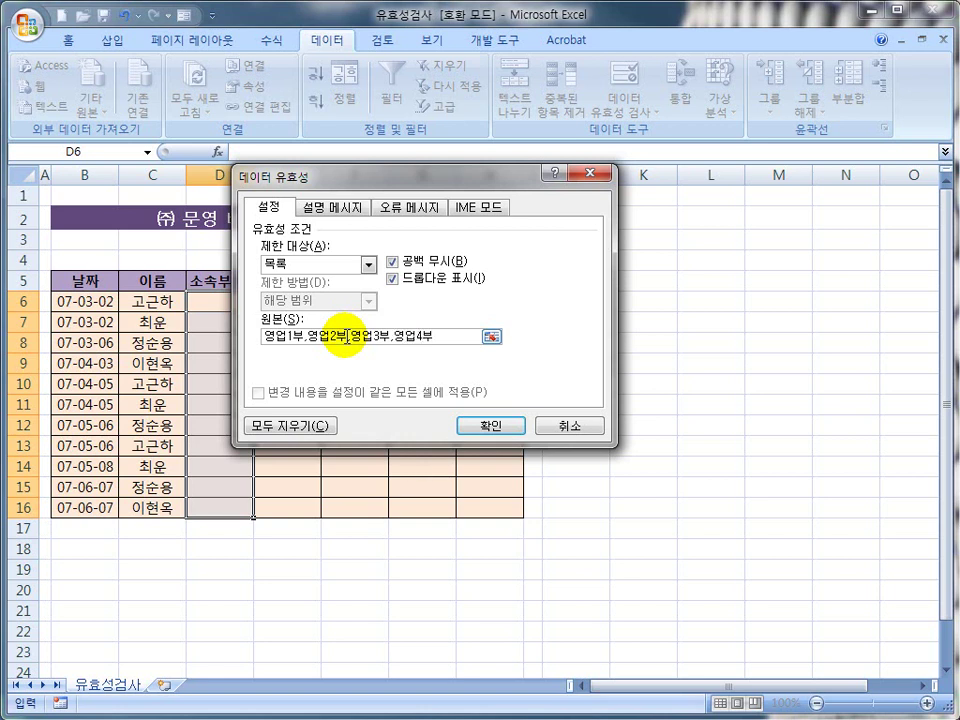
left_click(495, 427)
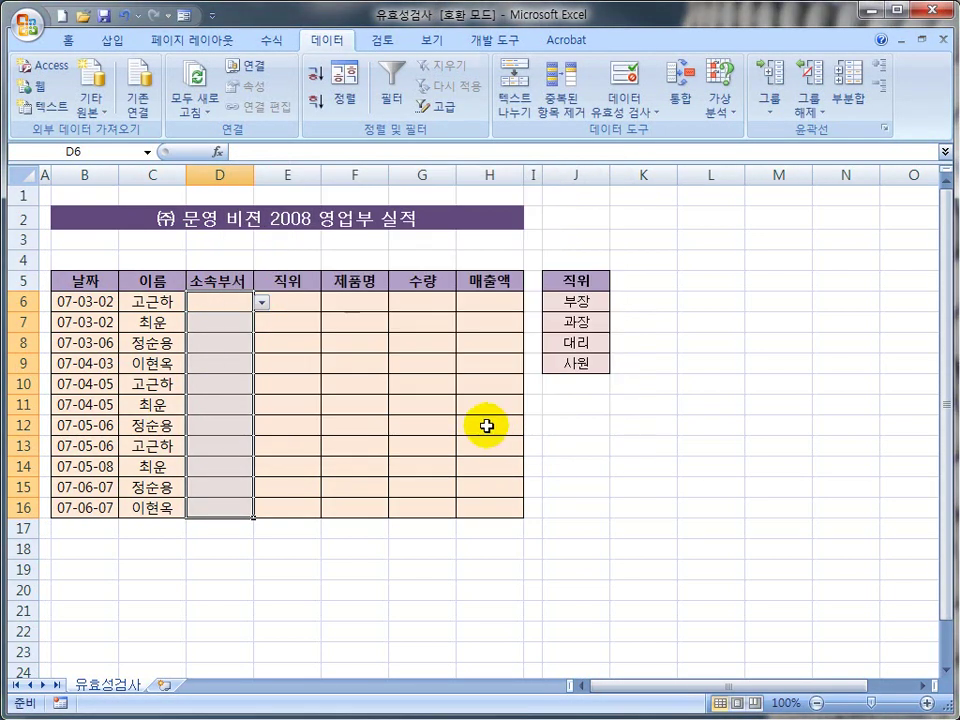
Choose departments from the validation list: 영업1부 for D6, 영업3부 for D7 and 영업3부 for D8
left_click(258, 397)
left_click(222, 303)
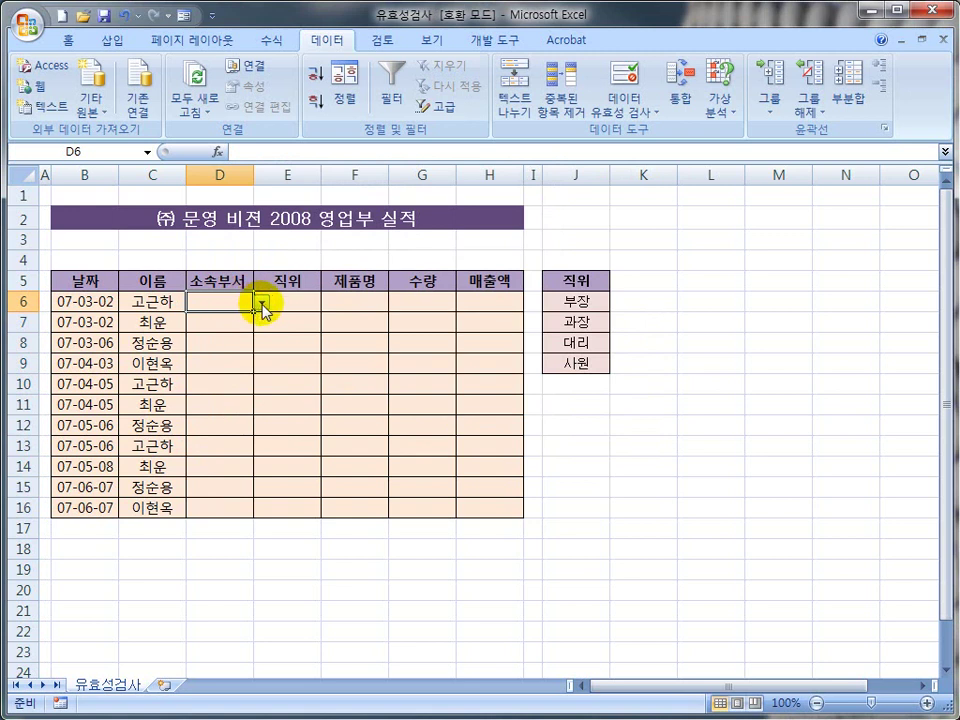
left_click(262, 305)
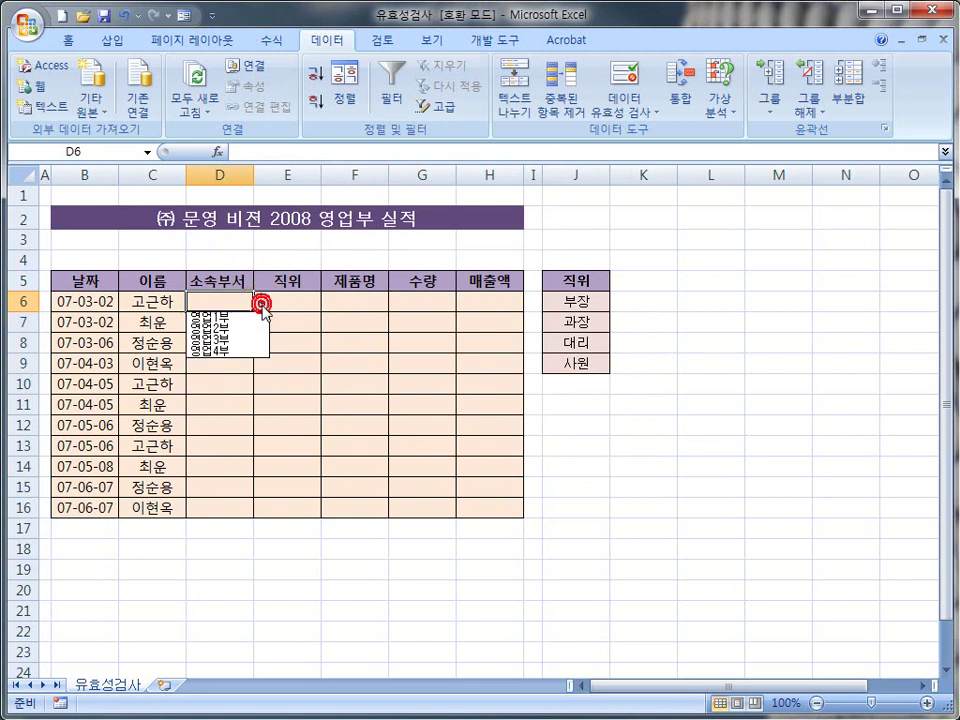
left_click(240, 316)
left_click(258, 322)
left_click(245, 324)
left_click(262, 323)
left_click(249, 364)
left_click(234, 342)
left_click(262, 343)
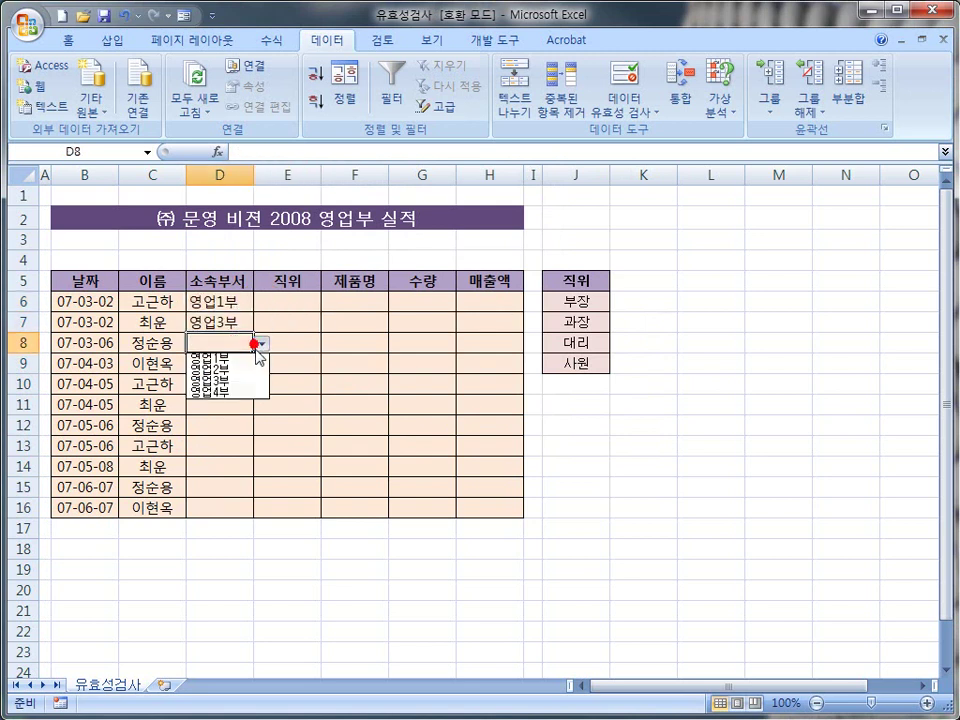
left_click(231, 383)
Choose 영업4부 for D9, 영업1부 for D10 and 영업1부 for D11 from the department list
left_click(229, 367)
left_click(262, 364)
left_click(231, 410)
left_click(227, 385)
left_click(262, 384)
left_click(238, 400)
left_click(225, 405)
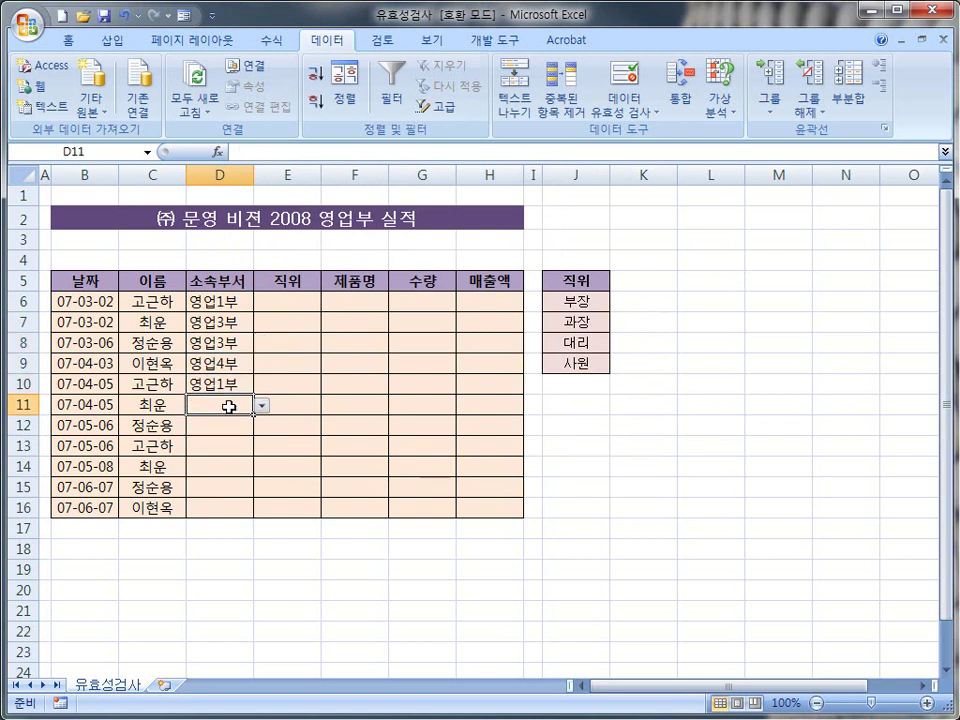
left_click(262, 405)
left_click(229, 421)
Choose 영업2부 for D12, 영업3부 for D13 and 영업2부 for D14 from the department list
left_click(229, 425)
left_click(262, 425)
left_click(229, 447)
left_click(231, 441)
left_click(262, 447)
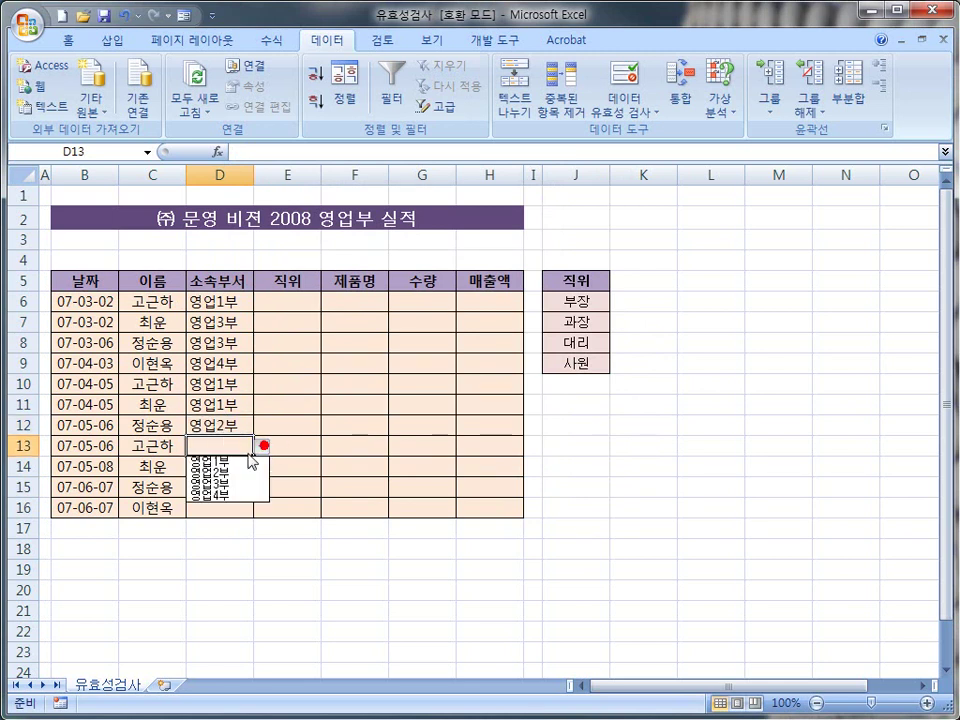
left_click(225, 481)
left_click(240, 466)
left_click(262, 467)
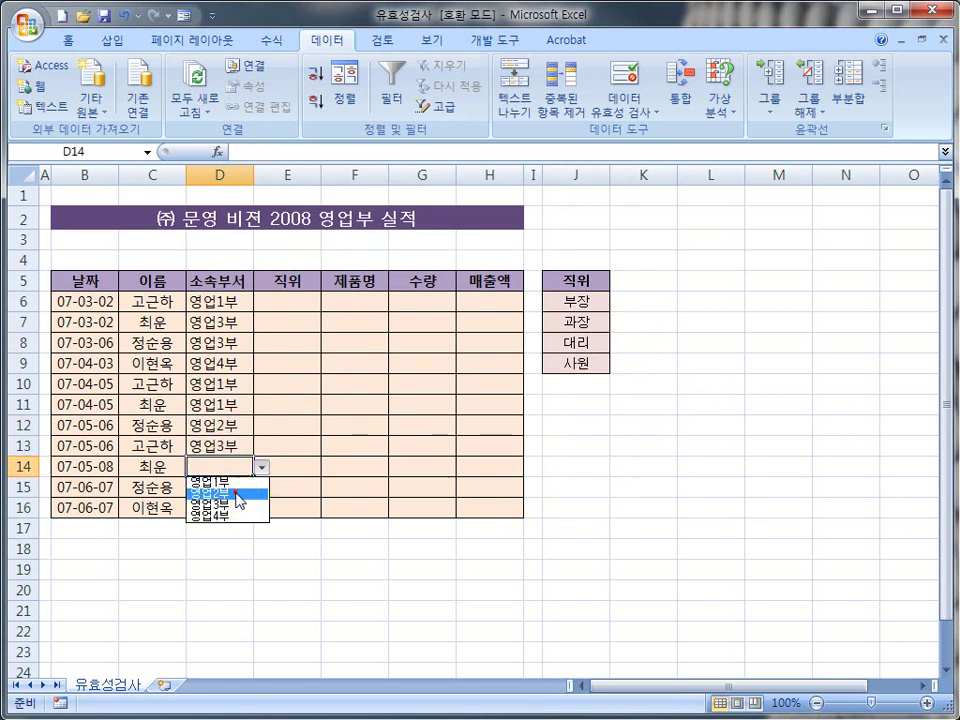
left_click(239, 491)
Complete the 소속부서 column by choosing 영업3부 for D15 and 영업1부 for D16
left_click(231, 487)
left_click(262, 487)
left_click(235, 530)
left_click(226, 503)
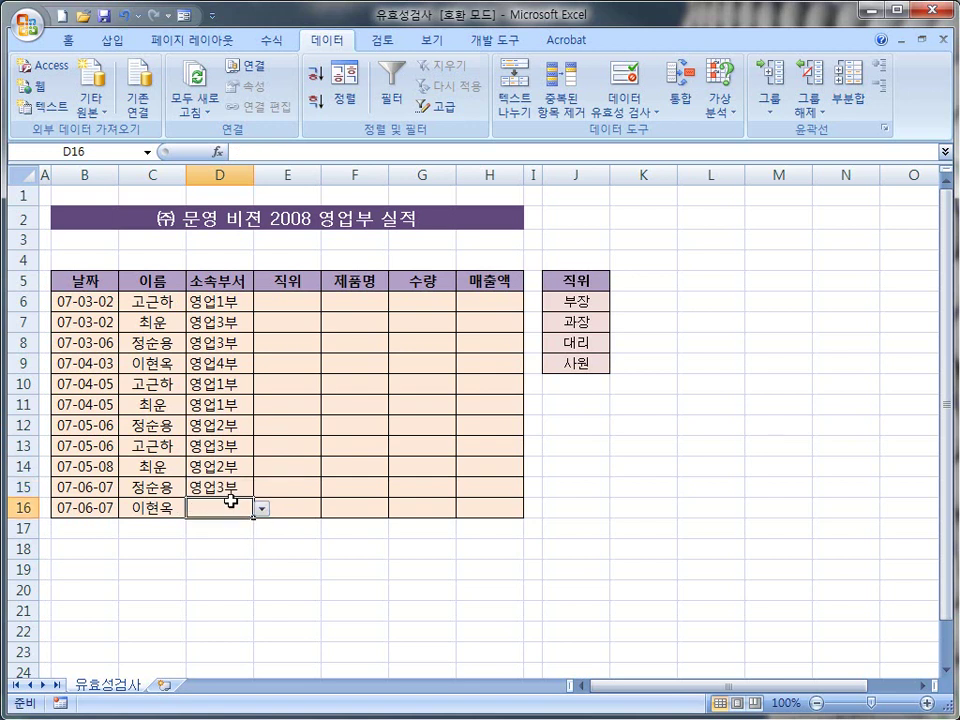
left_click(261, 508)
left_click(228, 523)
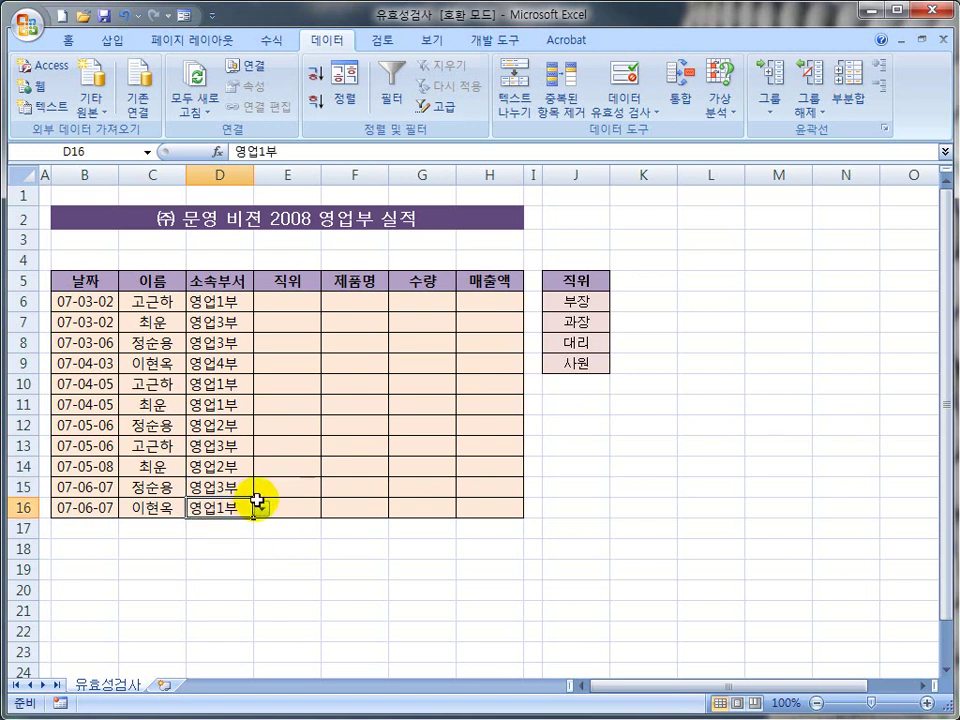
left_click(257, 480)
left_click(250, 386)
left_click(233, 300)
left_click(236, 300)
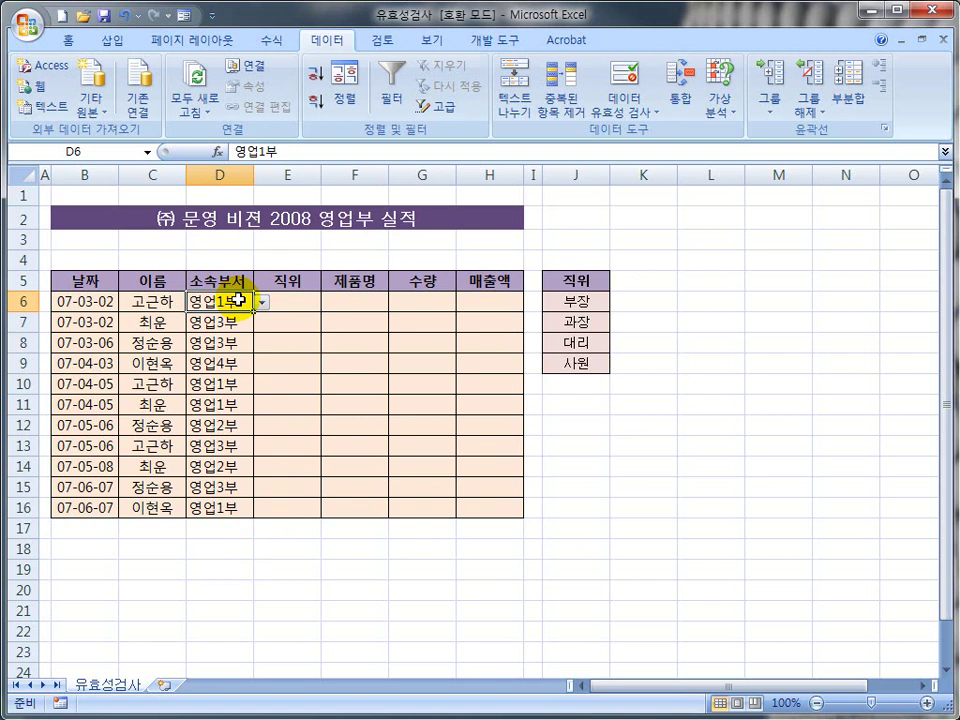
Start data validation for the 직위 cells E6:E16 with 목록 (list) as the allowed type
left_click(288, 302)
left_click_drag(299, 302, 289, 504)
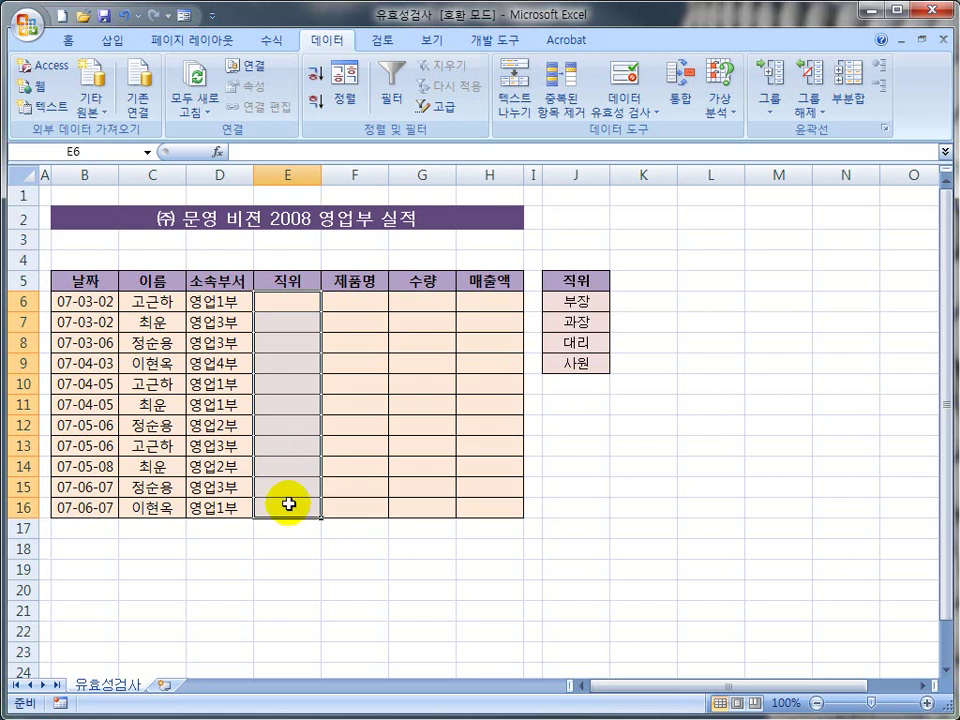
left_click(617, 111)
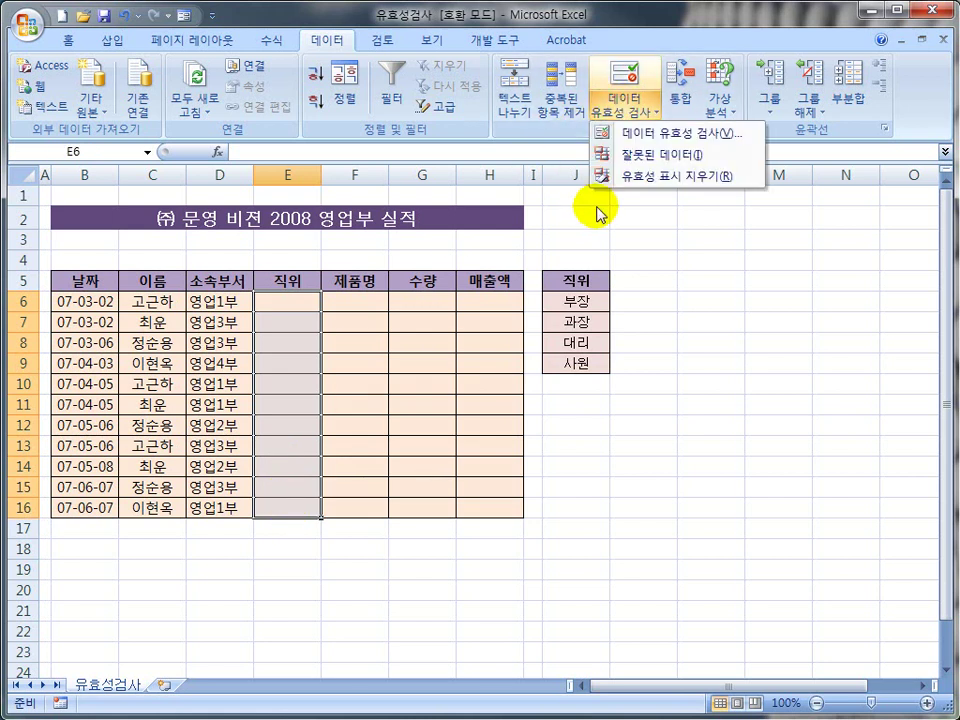
left_click(626, 133)
left_click(364, 264)
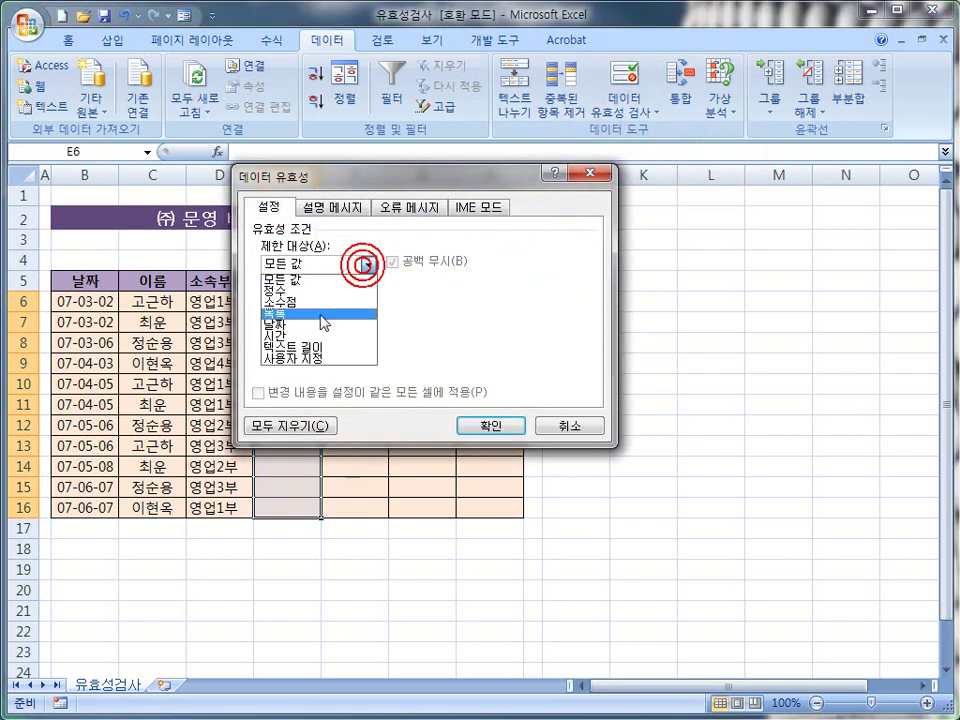
left_click(320, 312)
Enter 부장,과장,대리,사원,인턴 as the source of the 직위 list and apply the rule
left_click(265, 336)
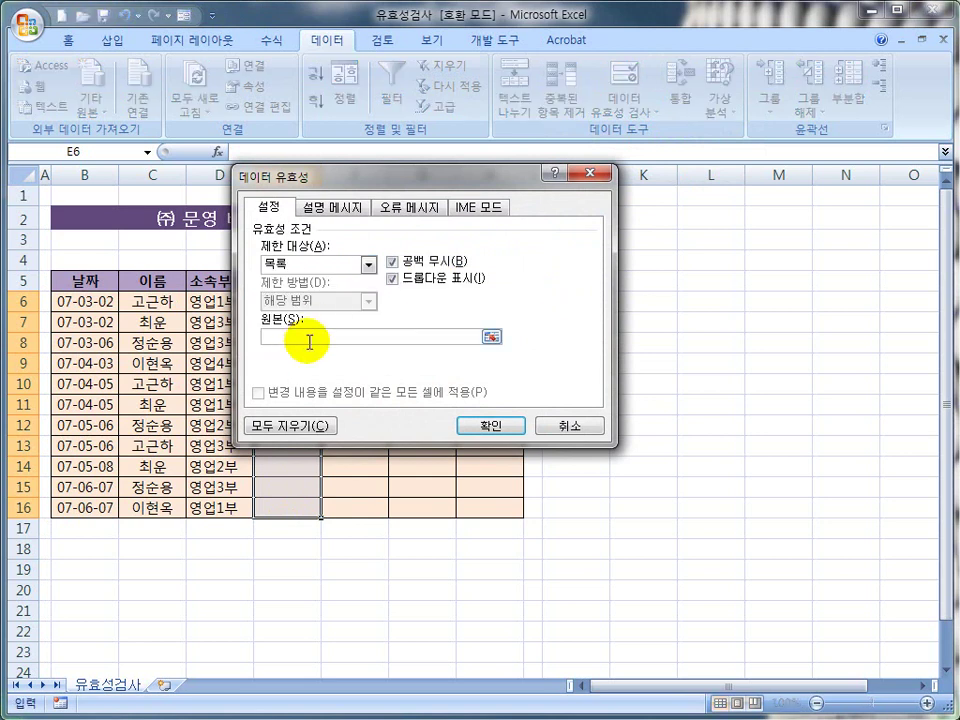
type("부장,")
type("과장,대")
type("리,사원")
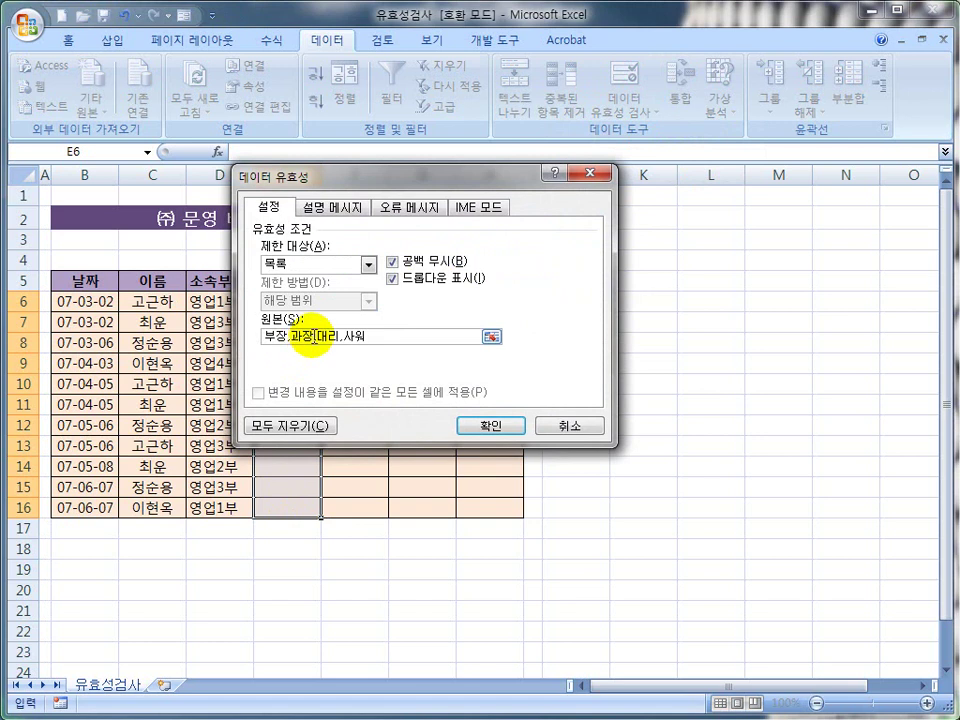
type(",ㅇ")
type("턴")
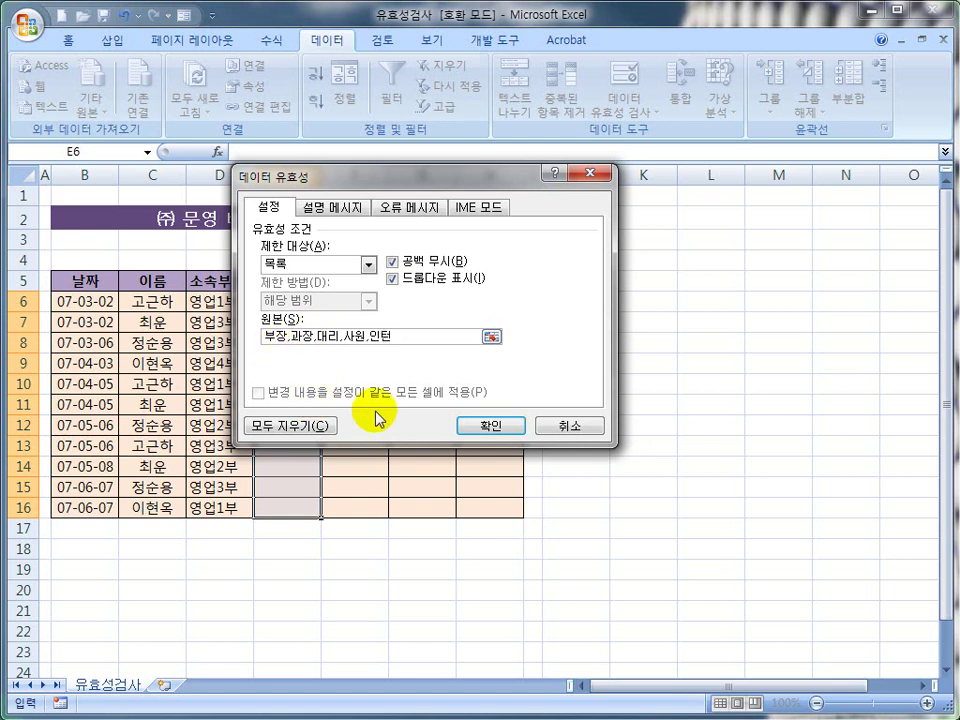
left_click(489, 424)
Choose positions from the validation list: 과장 for E6, 부장 for E7 and 대리 for E8
left_click(291, 318)
left_click(316, 302)
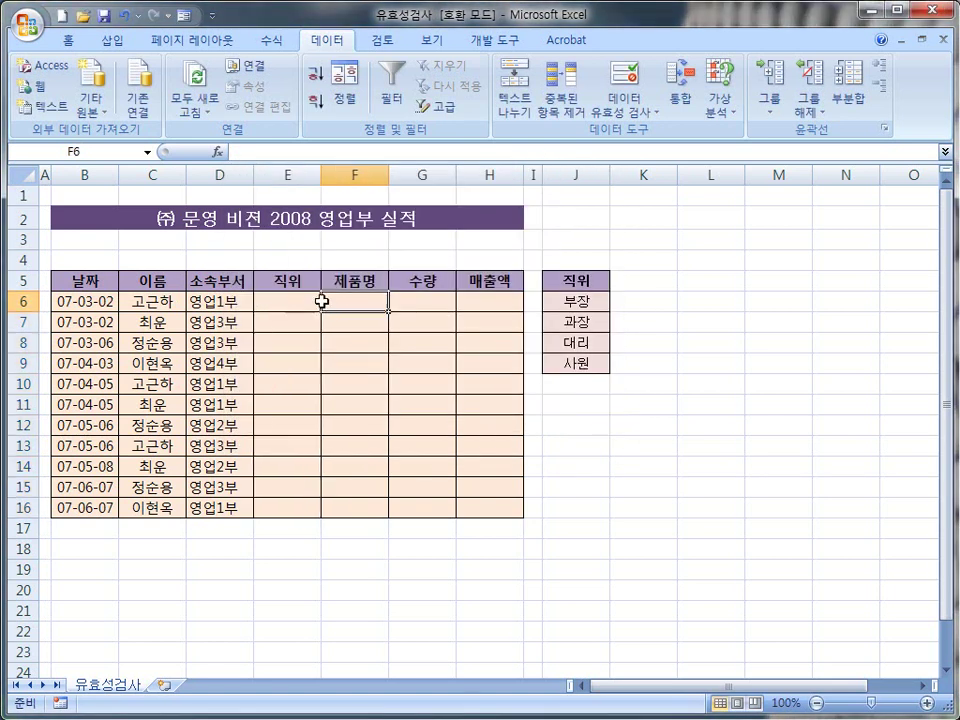
left_click(328, 303)
left_click(292, 326)
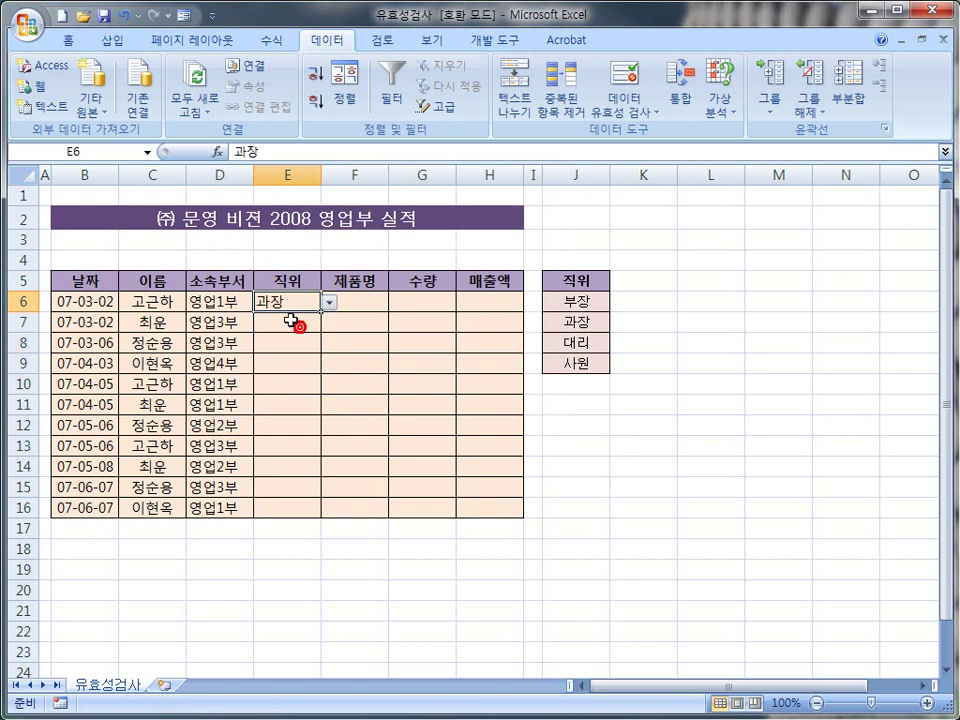
left_click(291, 325)
left_click(328, 320)
left_click(275, 336)
left_click(283, 345)
left_click(328, 343)
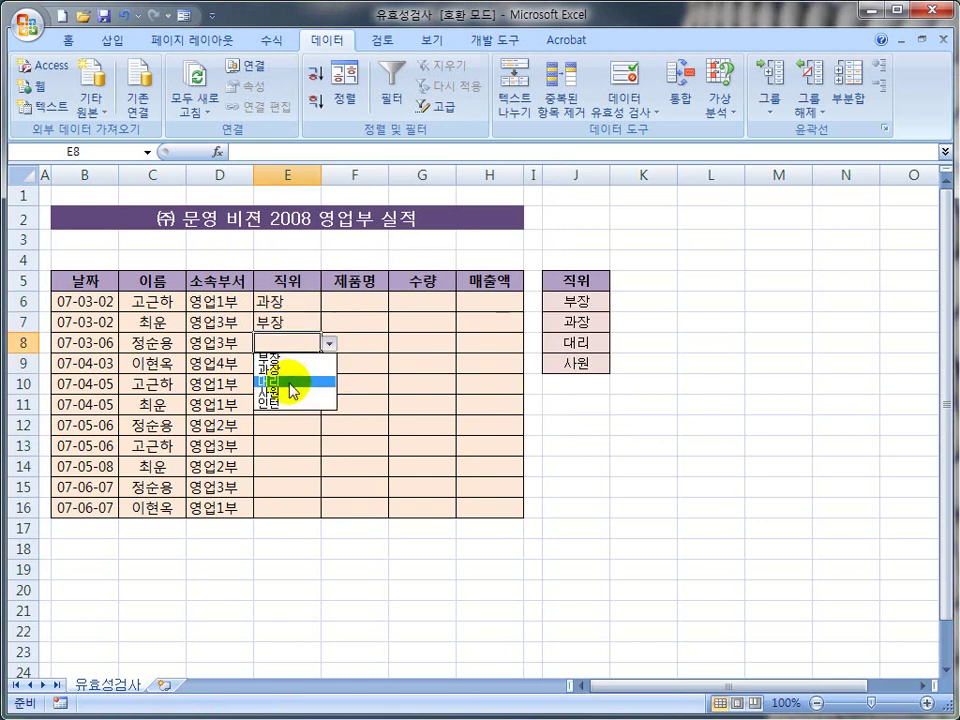
left_click(291, 383)
Choose 사원 for E9 and 인턴 for E10 from the position list
left_click(294, 364)
left_click(328, 364)
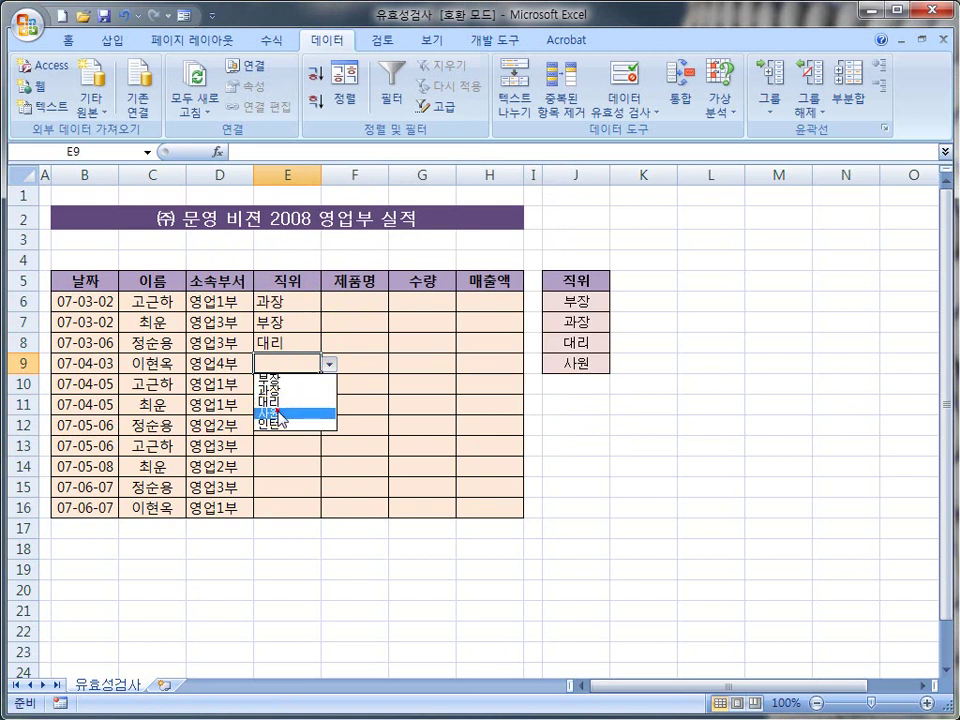
left_click(283, 414)
left_click(264, 386)
left_click(328, 385)
left_click(288, 444)
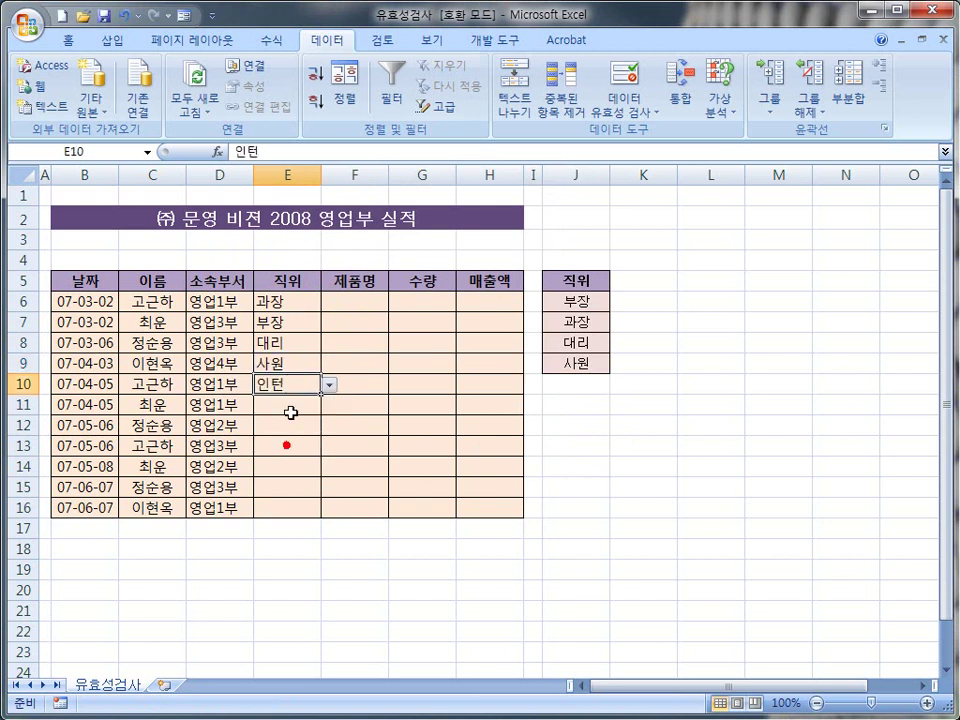
Choose 과장 for E11, 대리 for E12 and 부장 for E13 from the position list
left_click(285, 404)
left_click(328, 405)
left_click(283, 429)
left_click(288, 424)
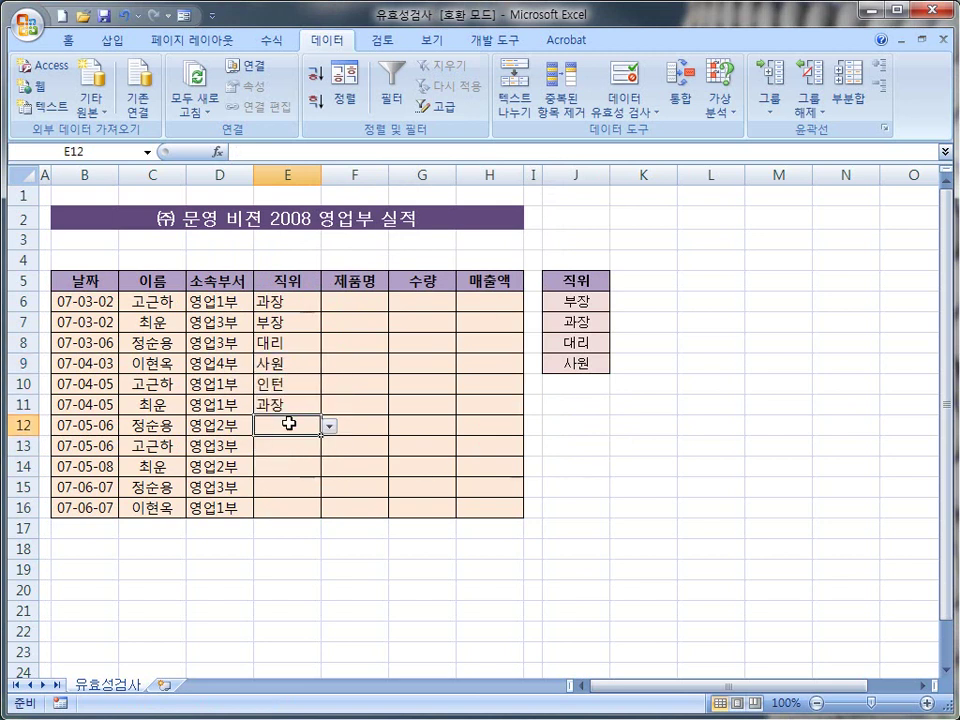
left_click(328, 425)
left_click(318, 461)
left_click(288, 447)
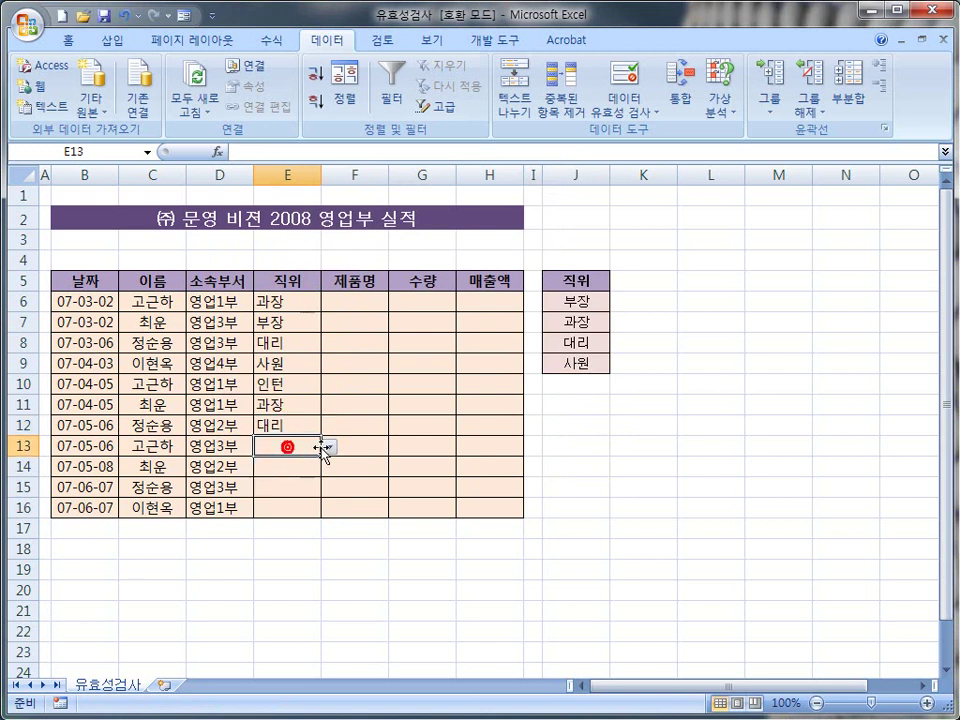
left_click(328, 446)
left_click(300, 466)
Choose 인턴 for E14 and E15 and 대리 for E16 from the position list
left_click(289, 465)
left_click(328, 467)
left_click(270, 526)
left_click(288, 487)
left_click(329, 488)
left_click(291, 546)
left_click(291, 508)
left_click(328, 508)
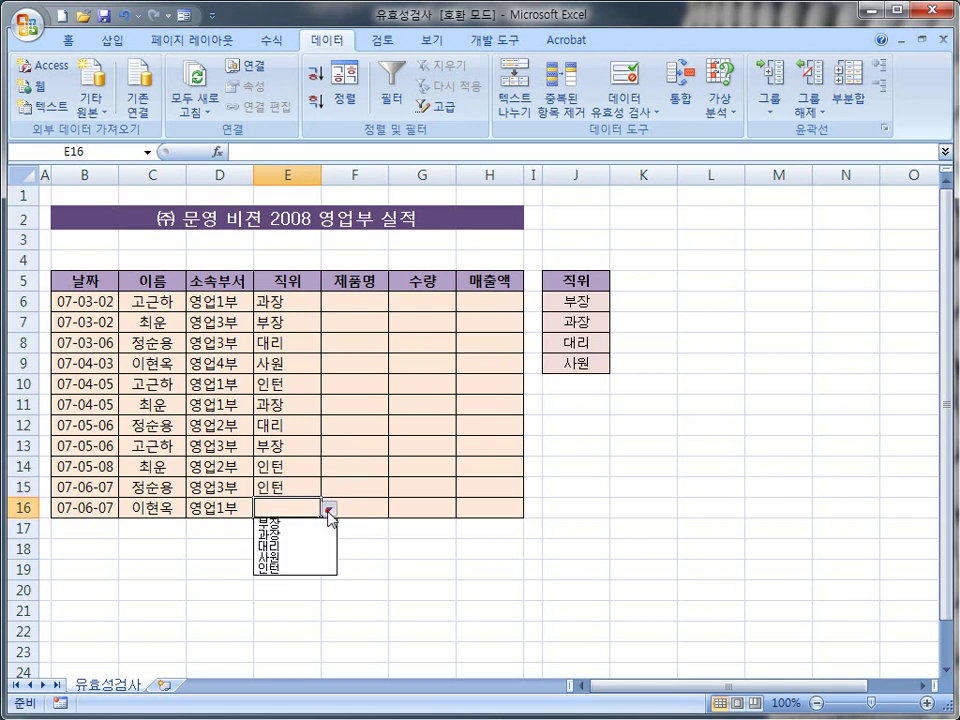
left_click(294, 546)
Start data validation for the 제품명 cells F6:F16 with 목록 (list) as the allowed type
left_click(340, 442)
left_click(349, 318)
left_click(350, 302)
left_click(350, 302)
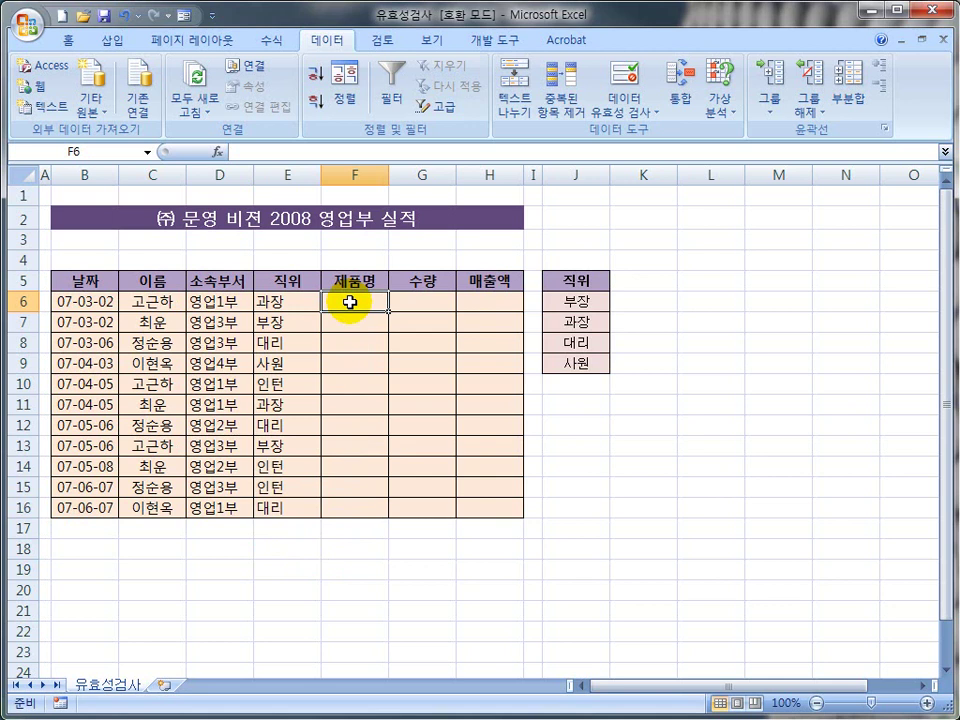
left_click_drag(355, 300, 347, 510)
left_click(631, 102)
left_click(645, 133)
left_click(370, 264)
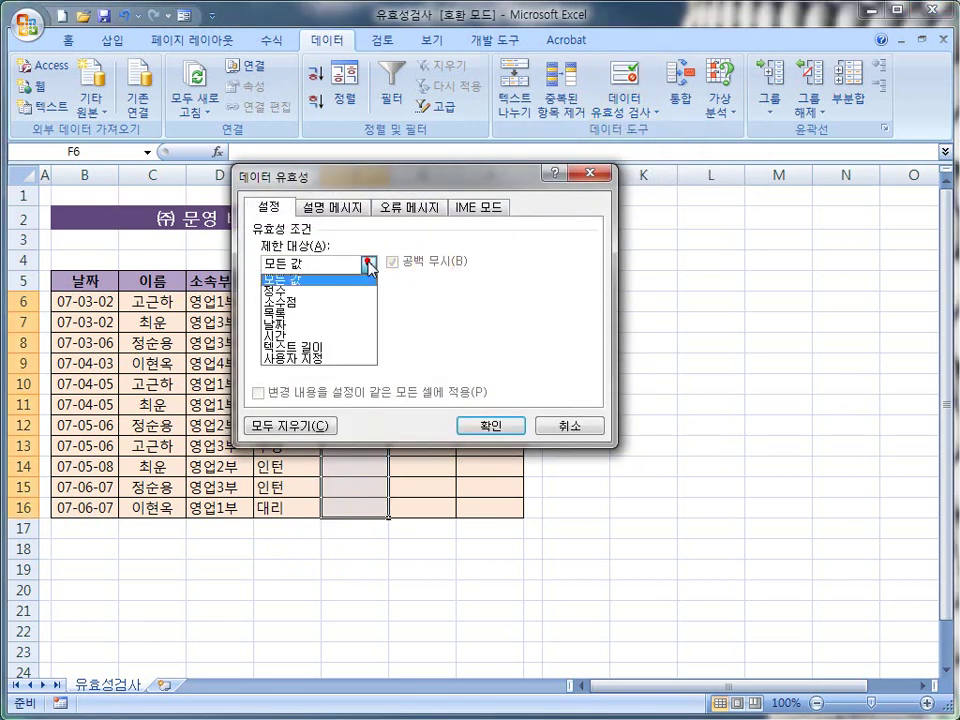
left_click(312, 313)
Enter 텔레비전,냉장고,세탁기,김치냉장고,에어컨 as the source of the 제품명 list and apply the rule
left_click(300, 336)
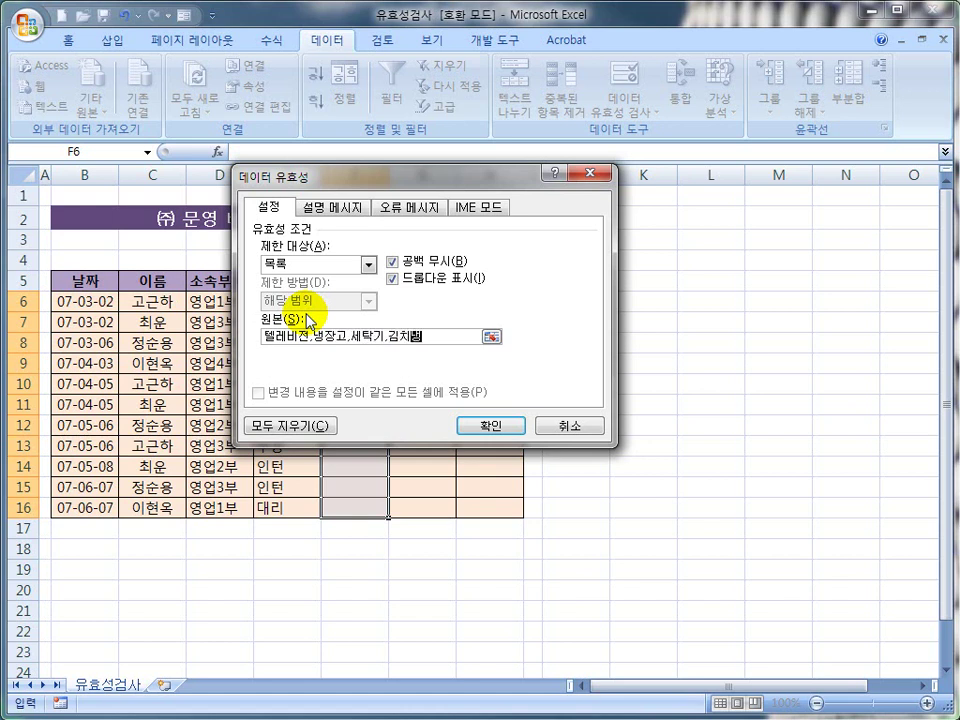
type("어컨")
left_click(484, 424)
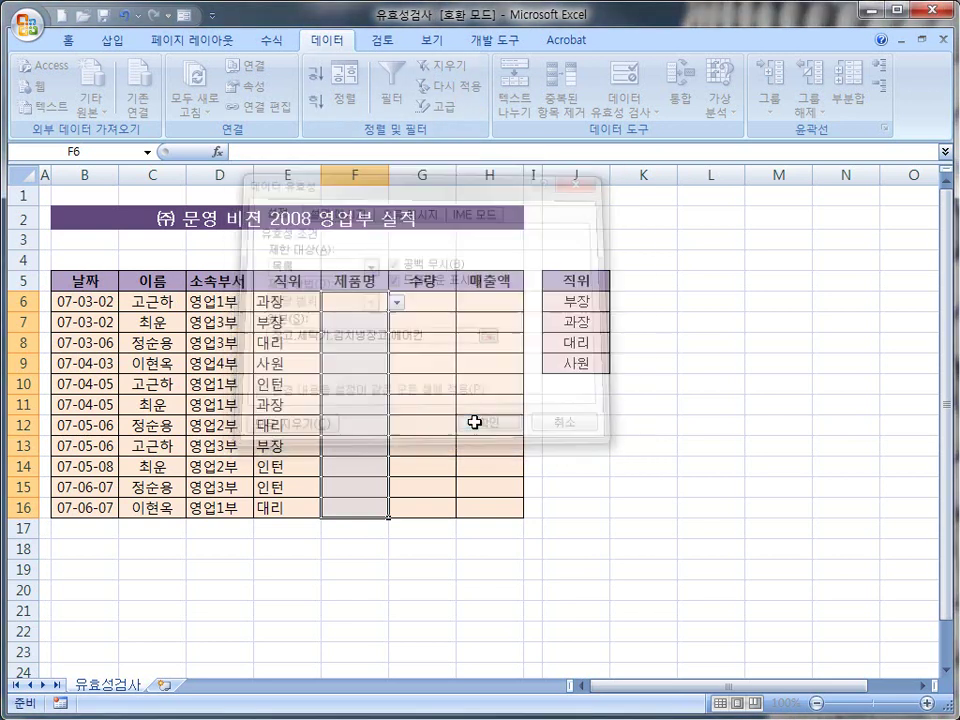
Choose products from the validation list: 냉장고 for F6 and 세탁기 for F7
left_click(369, 360)
left_click(358, 302)
left_click(396, 302)
left_click(356, 316)
left_click(361, 330)
left_click(397, 322)
left_click(370, 359)
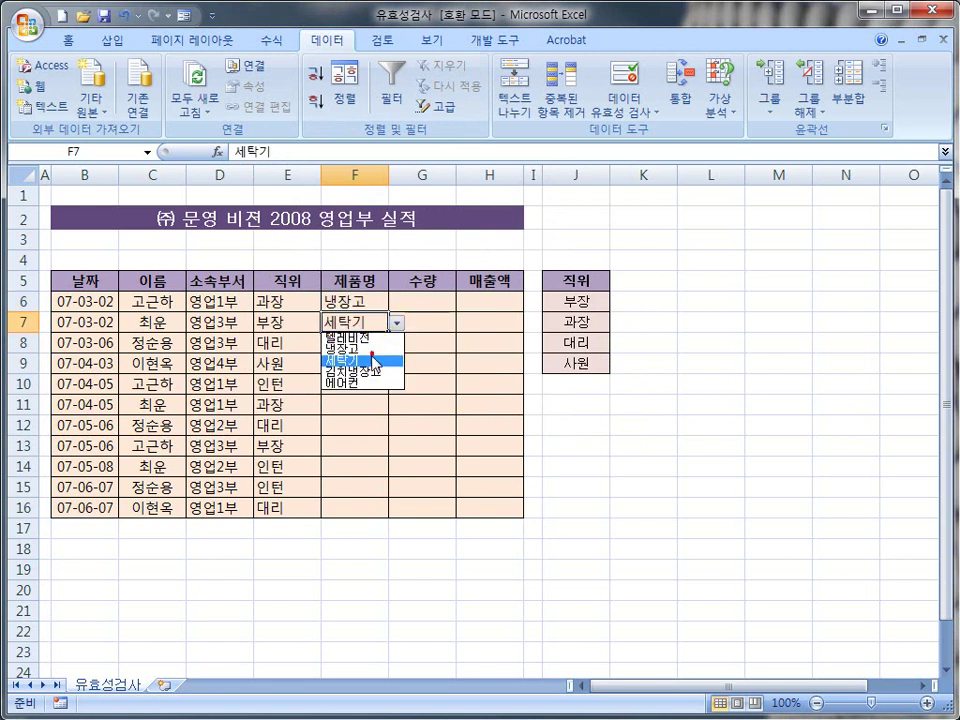
left_click(397, 322)
left_click(368, 347)
left_click(397, 322)
left_click(367, 360)
Choose 김치냉장고 for F8, 에어컨 for F9 and 텔레비전 for F10 from the product list
left_click(354, 344)
left_click(397, 343)
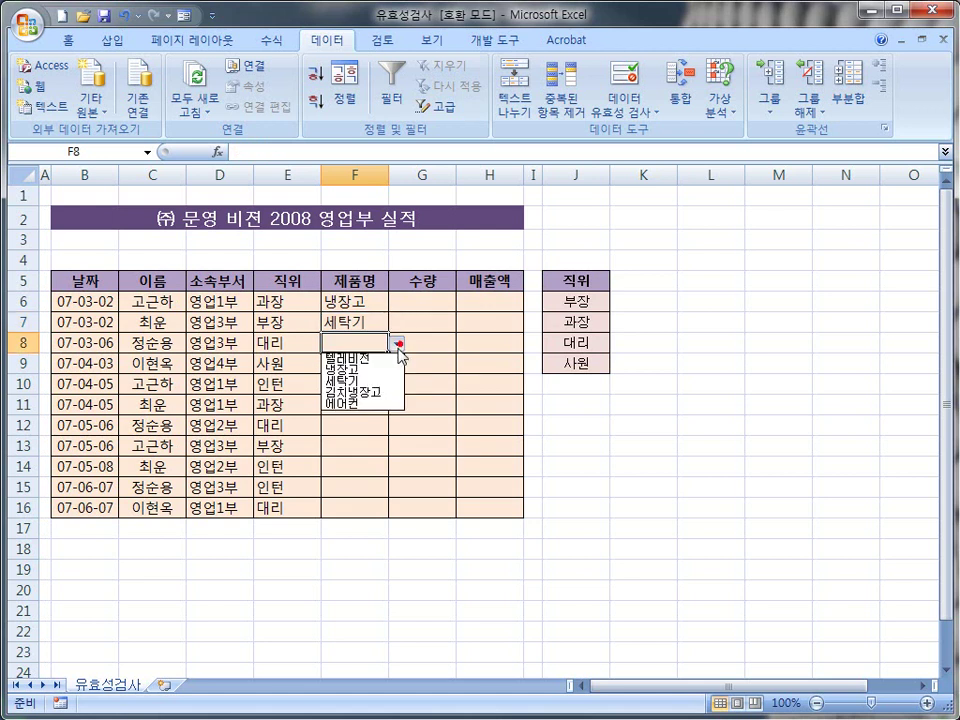
left_click(350, 392)
left_click(355, 372)
left_click(397, 364)
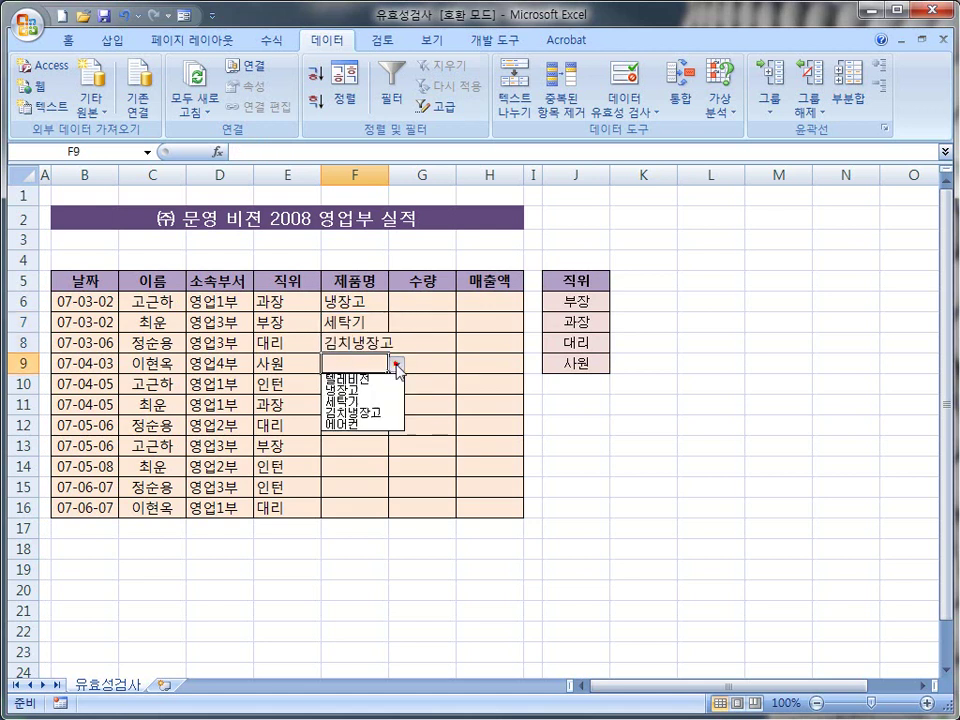
left_click(369, 422)
left_click(357, 384)
left_click(397, 385)
left_click(355, 399)
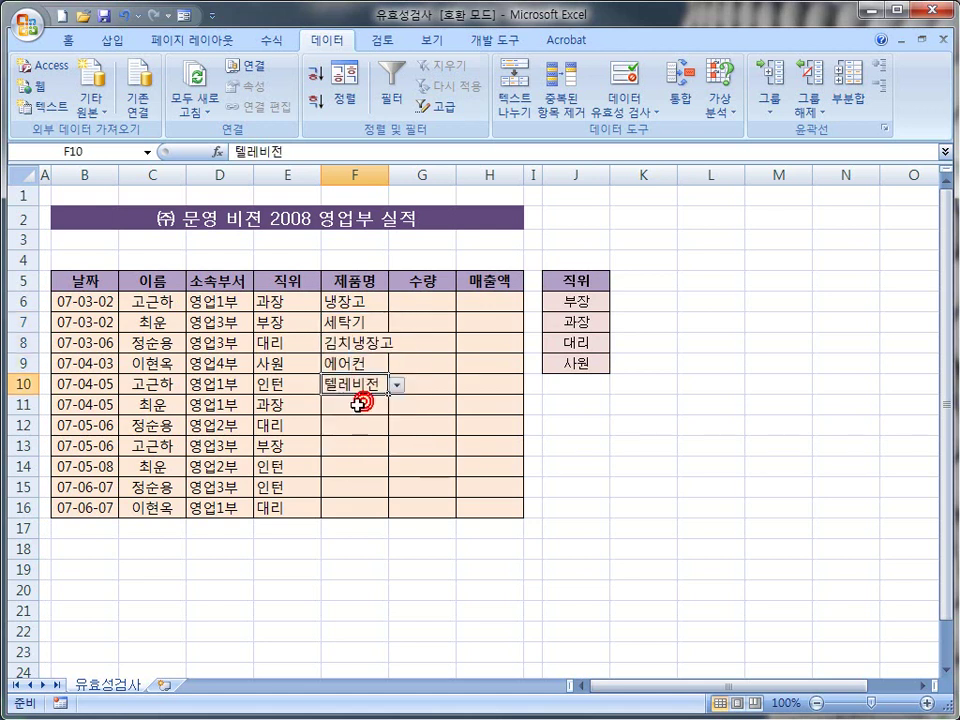
Choose 냉장고 for F11, 김치냉장고 for F12 and 냉장고 for F13 from the product list
left_click(355, 405)
left_click(396, 407)
left_click(366, 433)
left_click(365, 428)
left_click(395, 427)
left_click(377, 473)
left_click(371, 446)
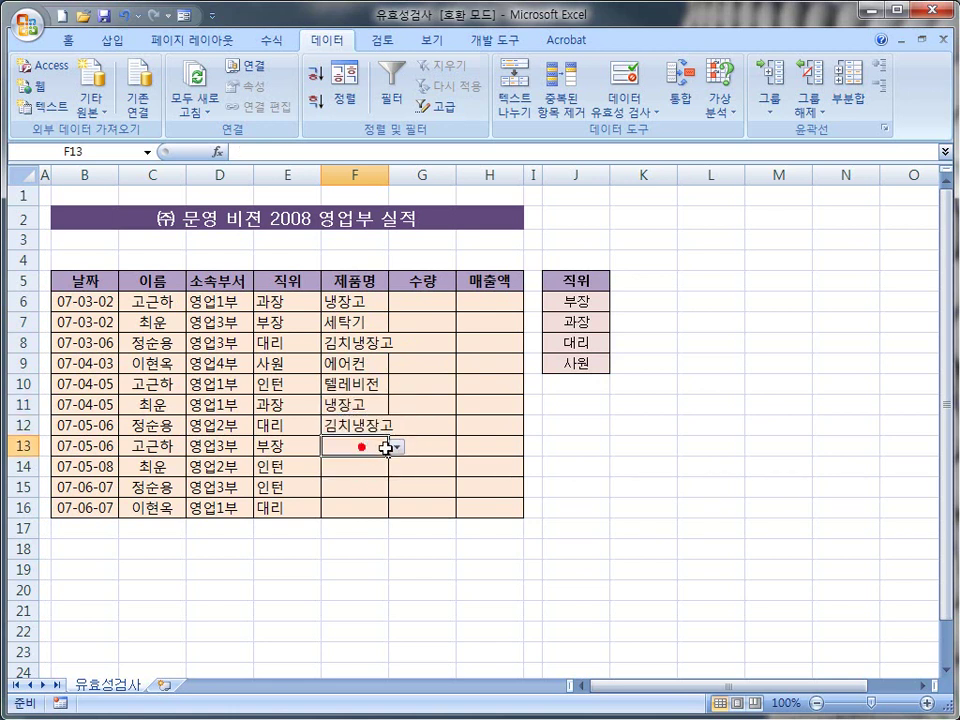
left_click(397, 447)
left_click(363, 472)
Choose 냉장고 for F14, 에어컨 for F15 and 세탁기 for F16 from the product list
left_click(372, 466)
left_click(397, 468)
left_click(362, 491)
left_click(366, 488)
left_click(397, 488)
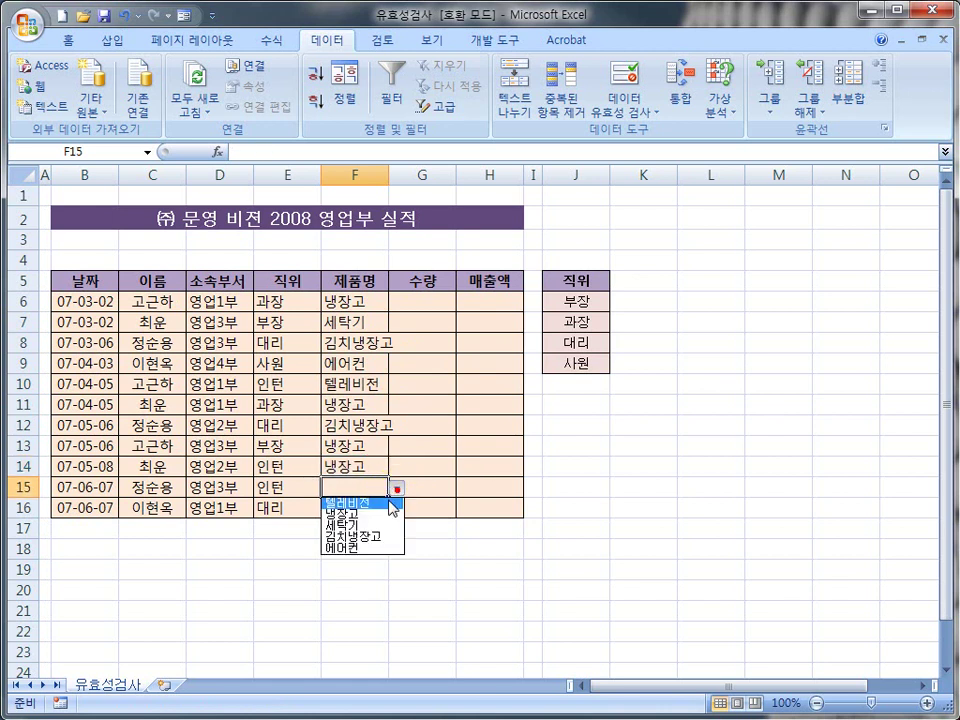
left_click(372, 543)
left_click(371, 511)
left_click(397, 509)
left_click(375, 544)
Autofit the width of the 제품명 column F to its contents
left_click(421, 447)
left_click(425, 304)
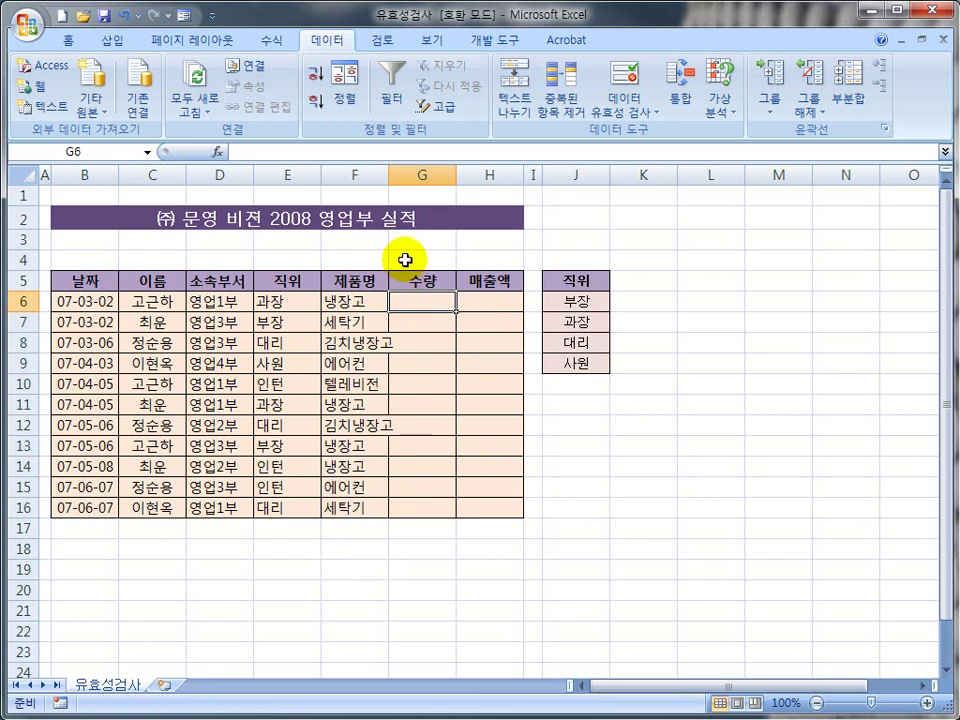
double_click(389, 178)
left_click(440, 322)
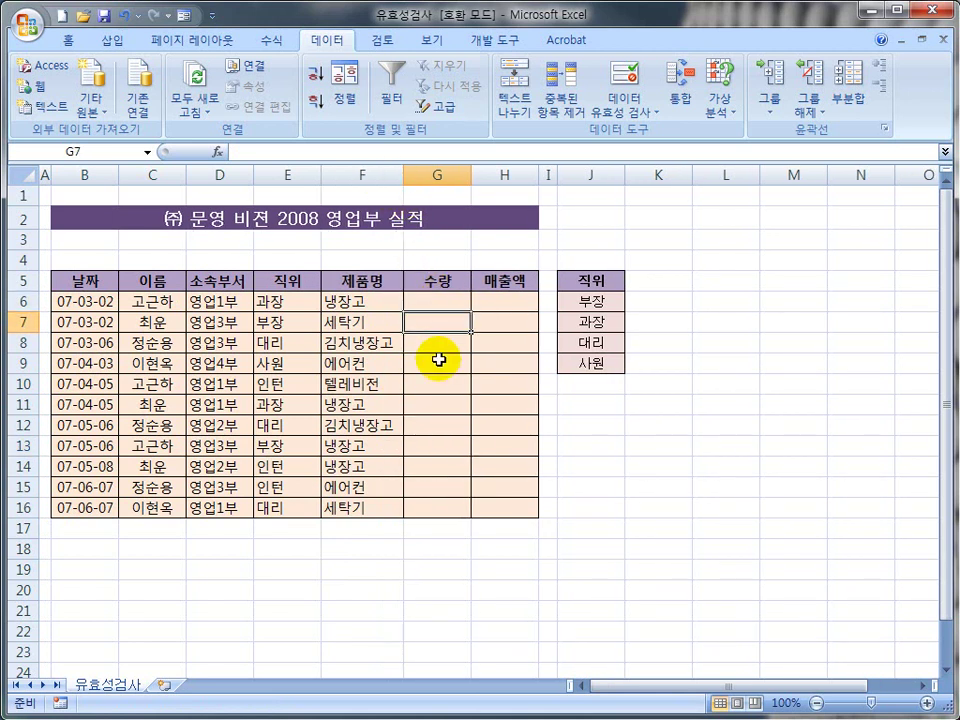
left_click(432, 302)
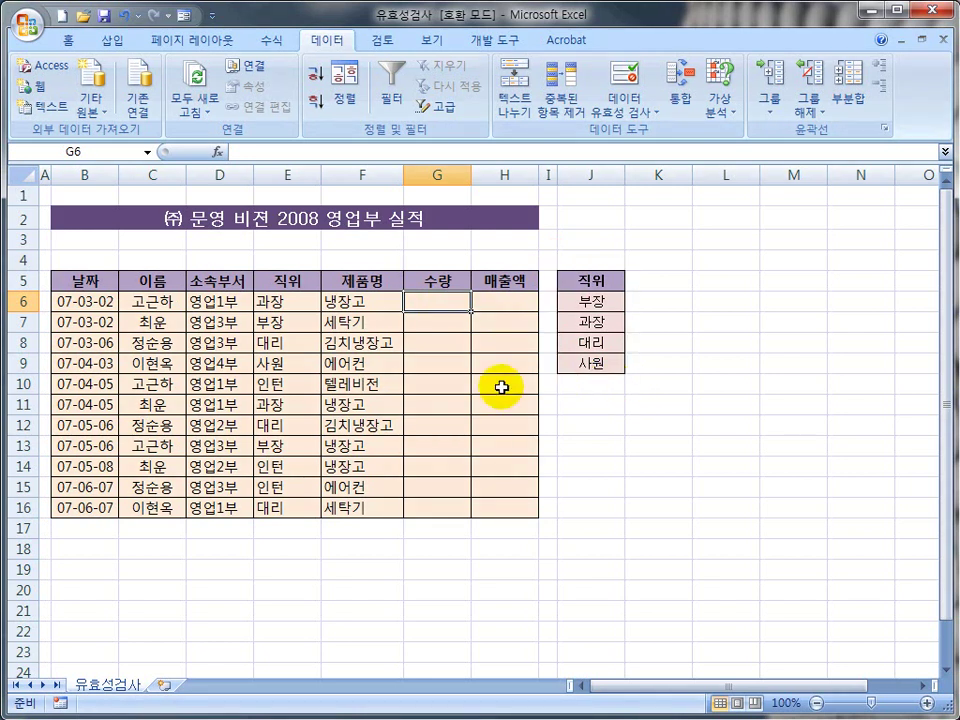
Try 유효성 표시 지우기 (clear validation circles) on E6:E16 and check whether E6 still offers its drop-down list
left_click(289, 307)
left_click_drag(289, 307, 296, 514)
left_click(653, 108)
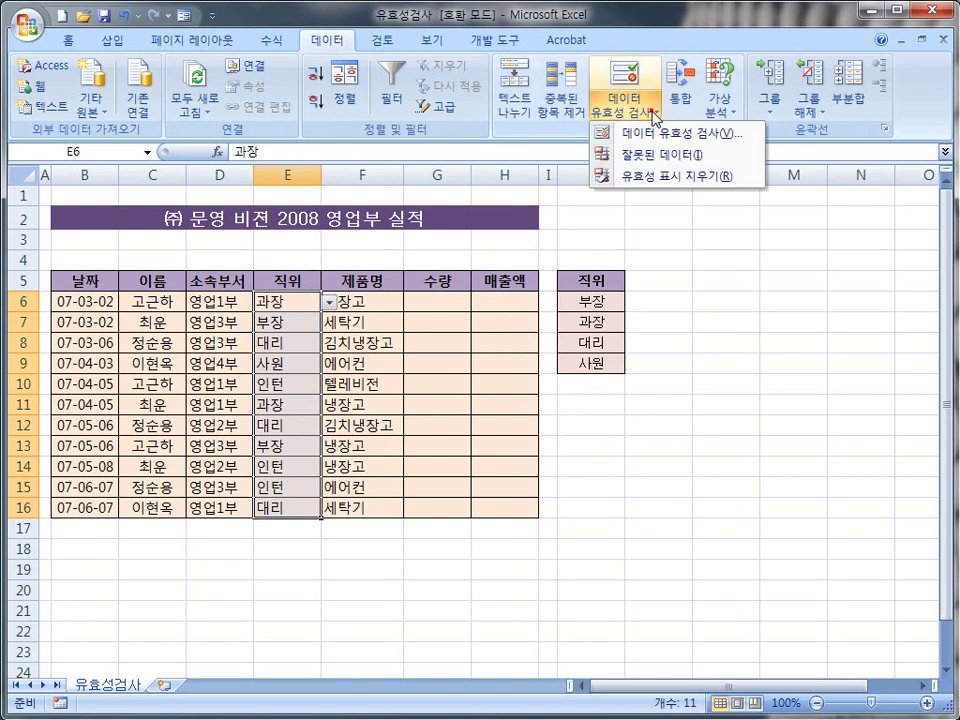
left_click(669, 177)
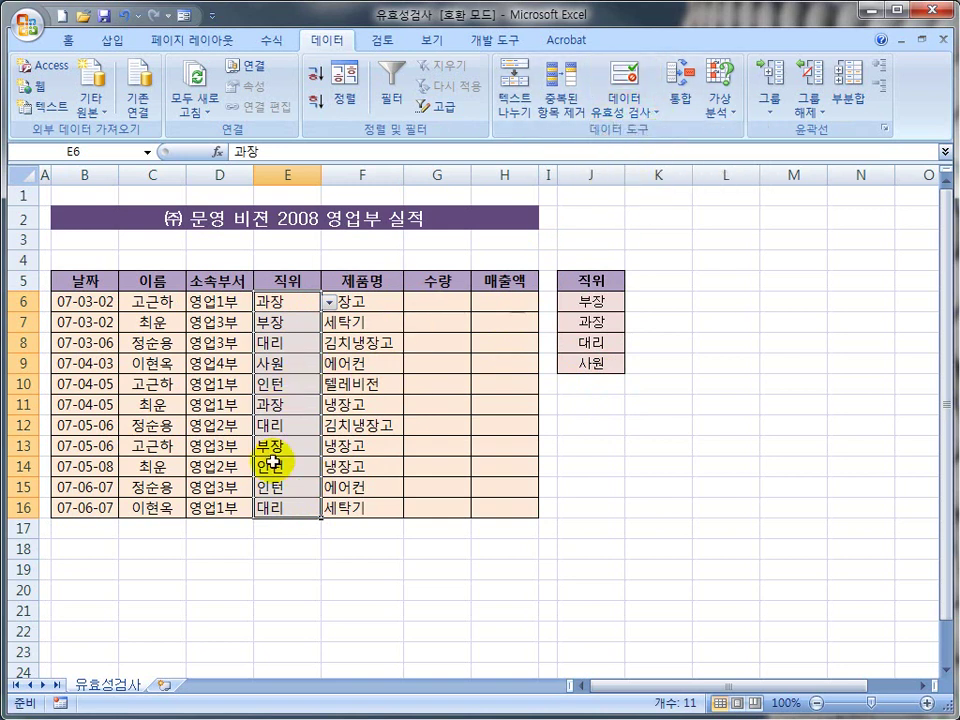
left_click(290, 546)
left_click(290, 301)
left_click(329, 301)
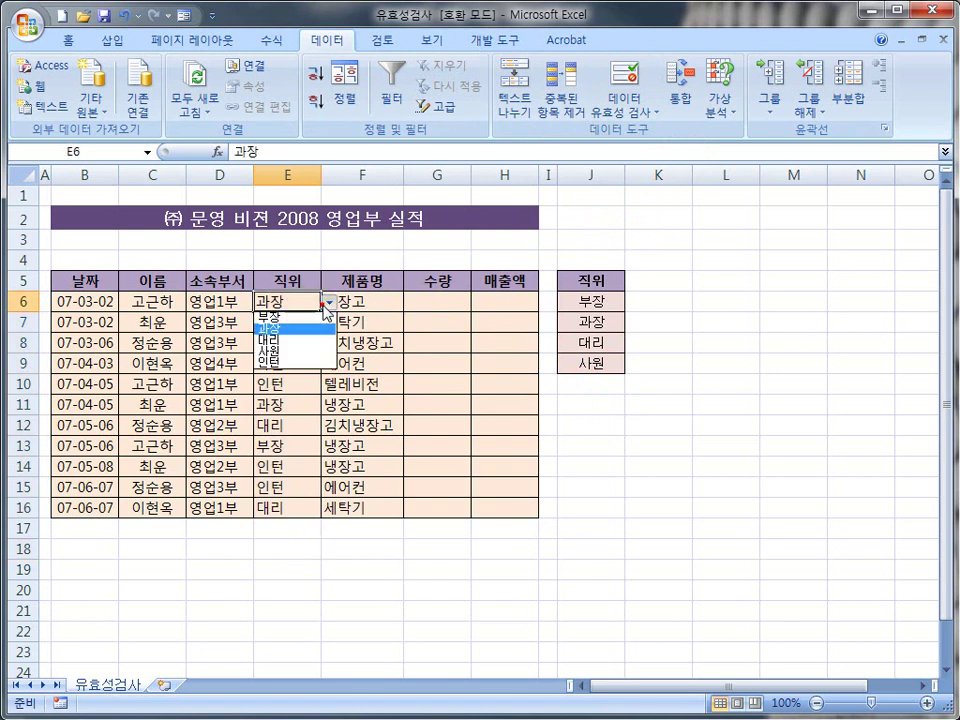
left_click(299, 330)
left_click_drag(285, 278, 300, 505)
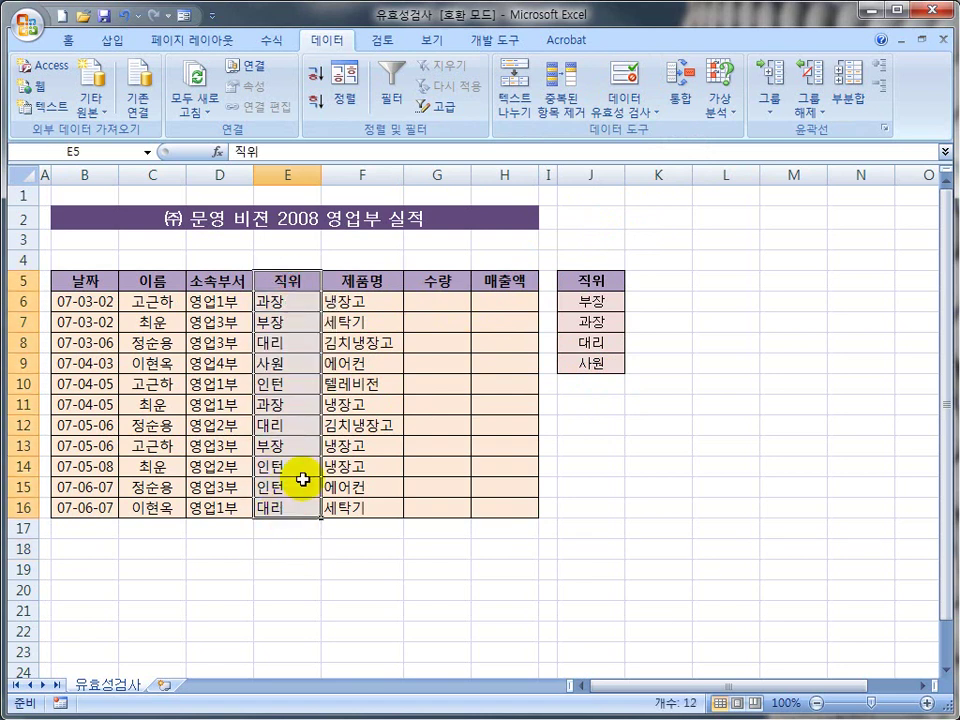
left_click(640, 110)
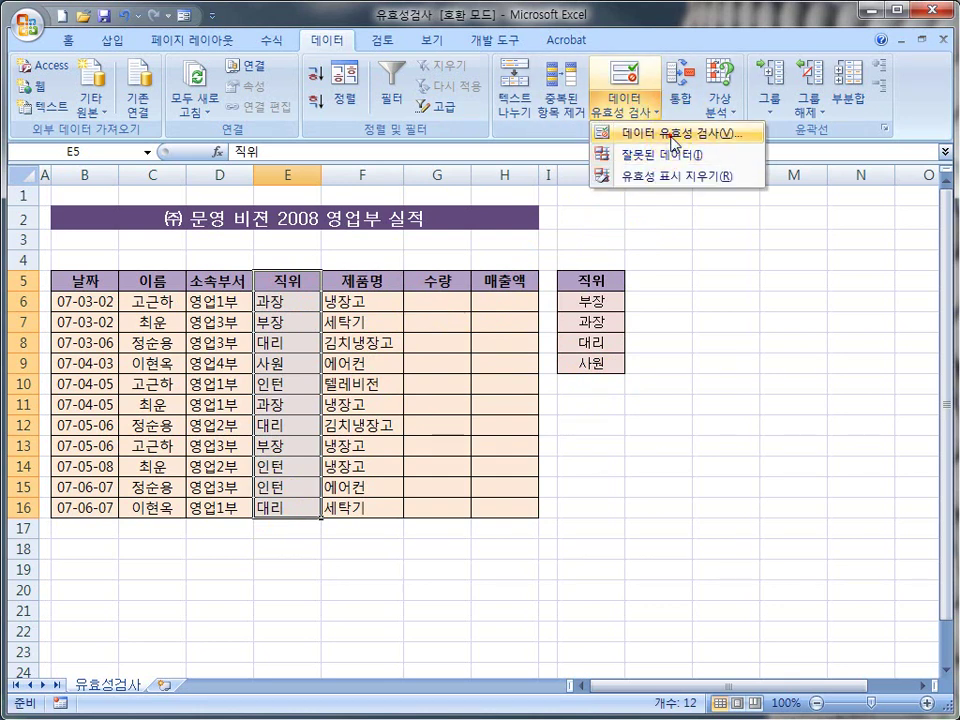
left_click(671, 134)
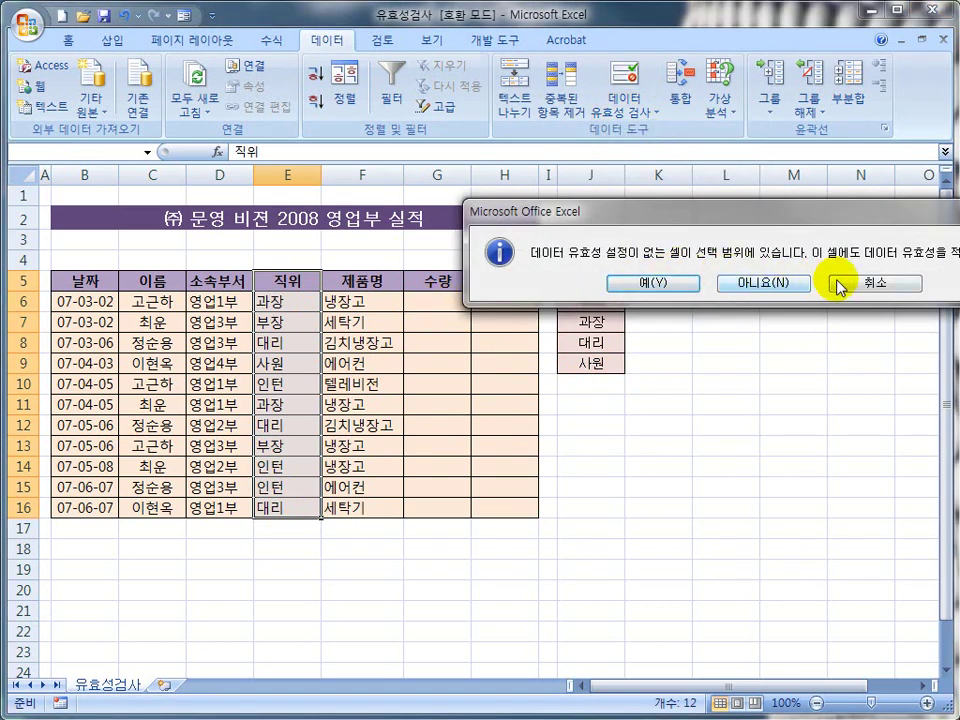
left_click(846, 283)
Clear all data validation settings from the 직위 cells E6:E16
left_click(368, 379)
left_click_drag(292, 301, 300, 510)
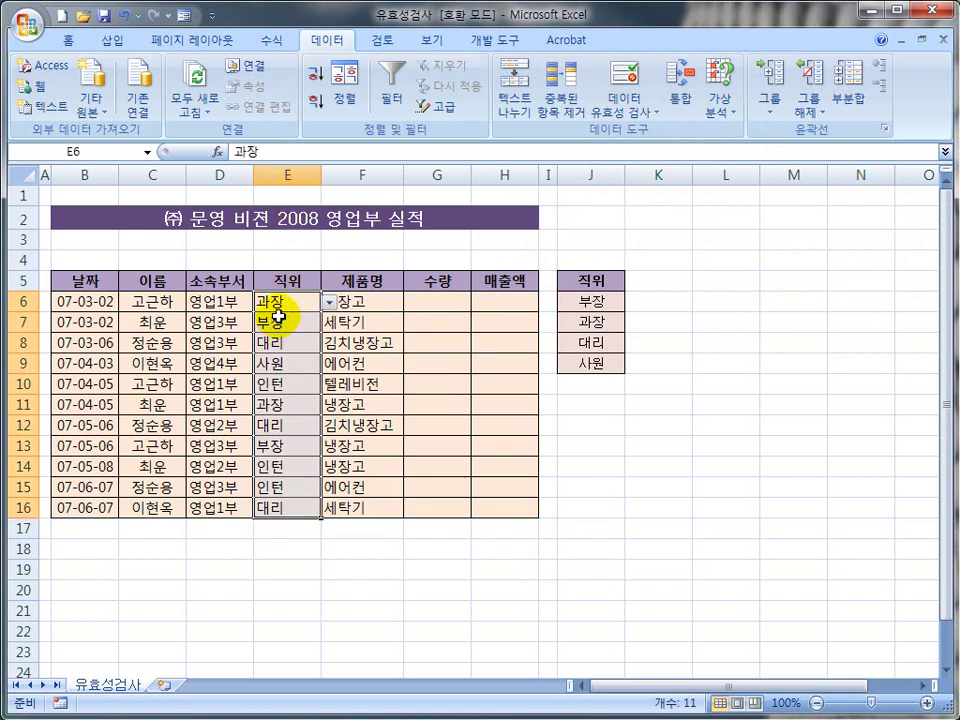
left_click(618, 108)
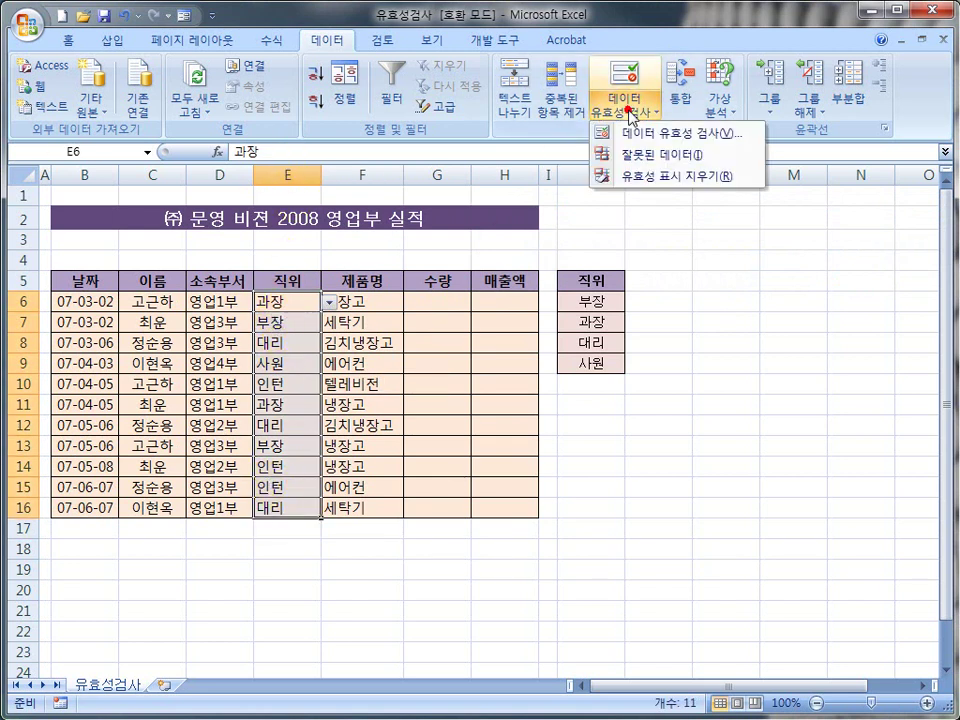
left_click(667, 133)
left_click(305, 426)
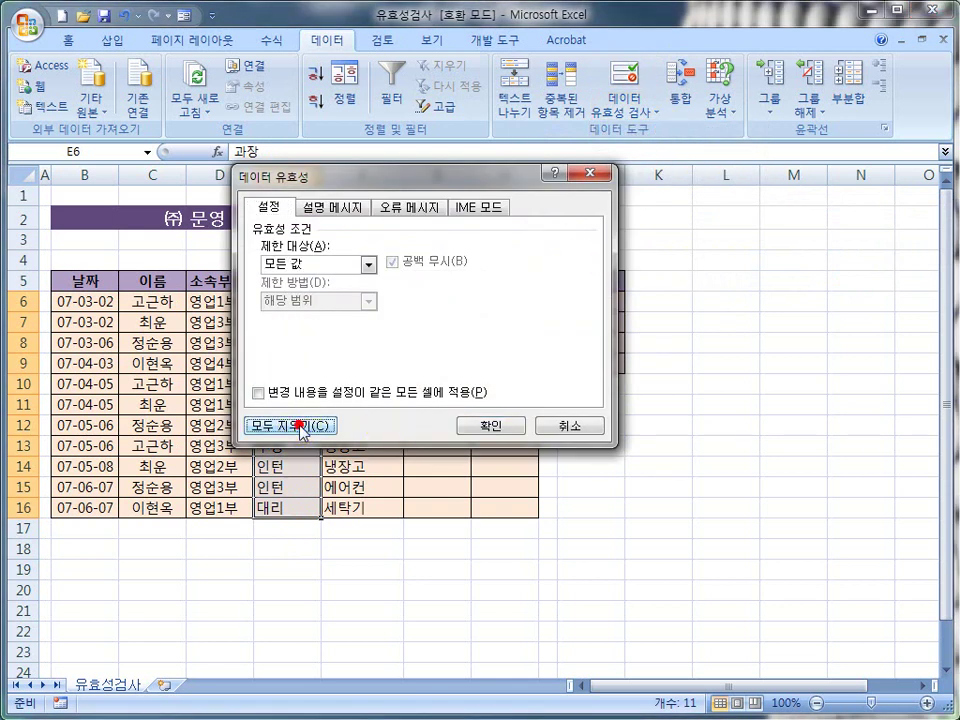
left_click(490, 425)
left_click(285, 575)
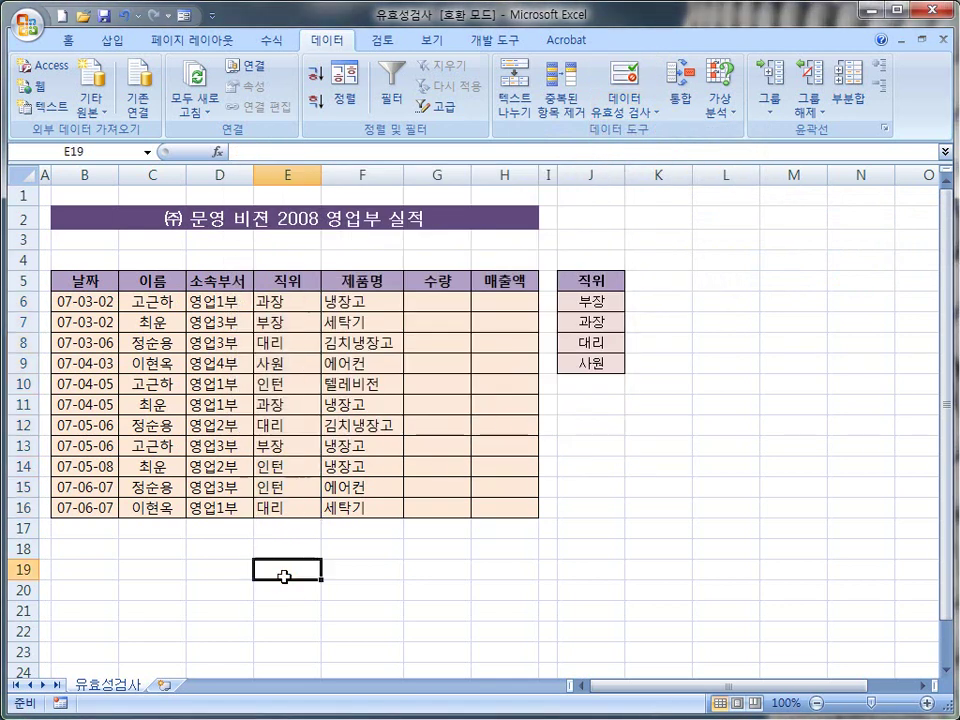
left_click(298, 305)
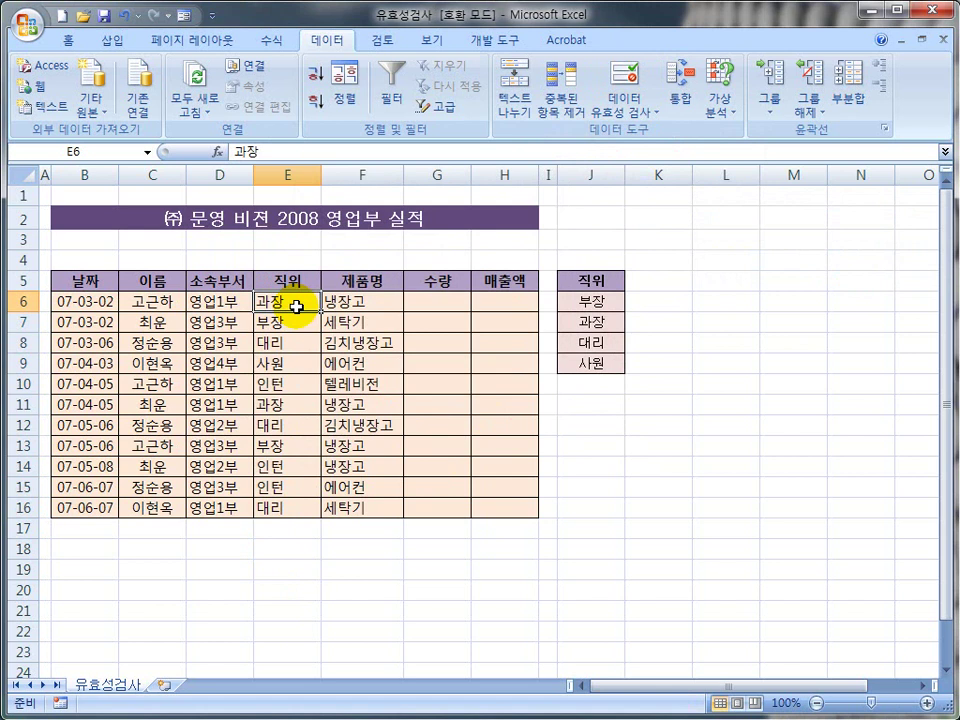
Delete the position entries in the 직위 cells E6:E16
left_click_drag(297, 307, 287, 502)
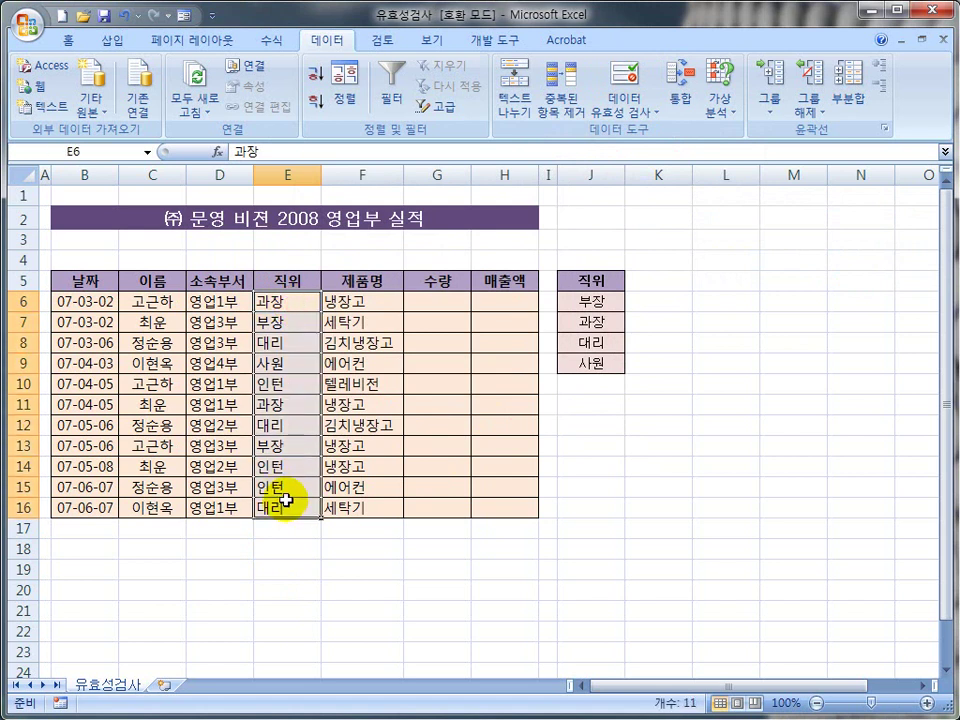
key("Delete")
left_click(287, 569)
left_click(287, 300)
left_click_drag(287, 300, 284, 507)
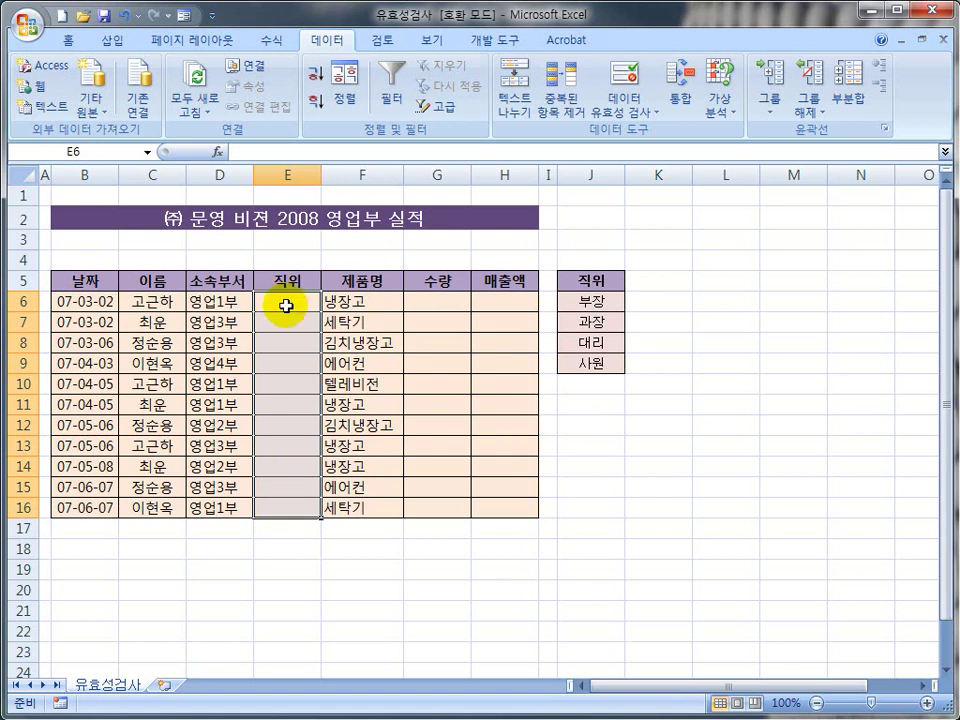
left_click(285, 568)
Apply 목록 (list) data validation to the 직위 cells E6:E16 with the source =$J$6:$J$9
left_click_drag(281, 302, 281, 504)
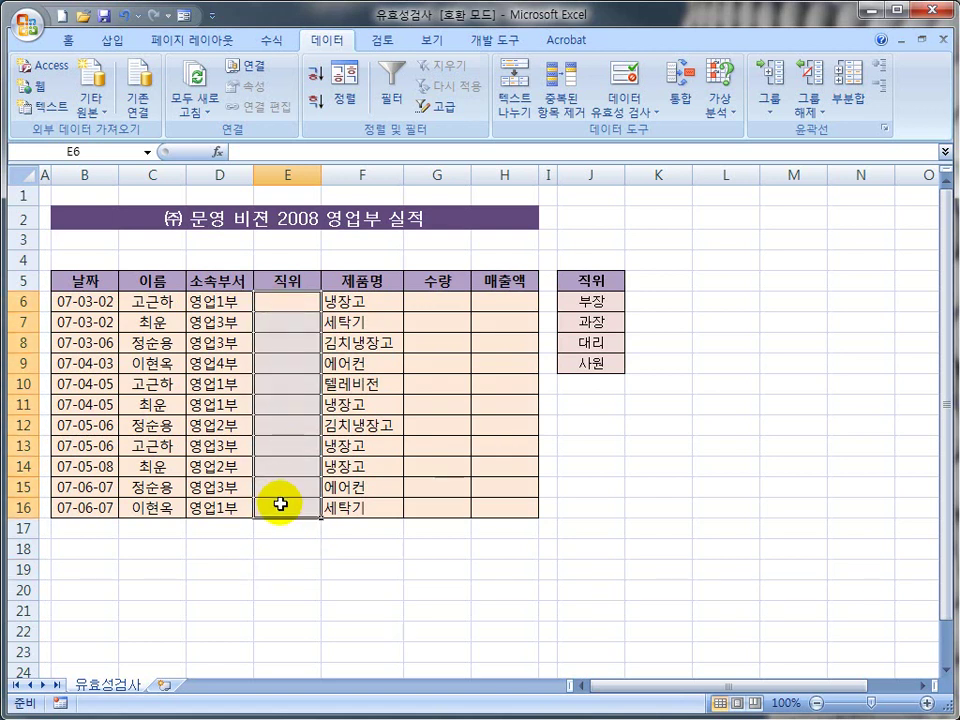
left_click(620, 110)
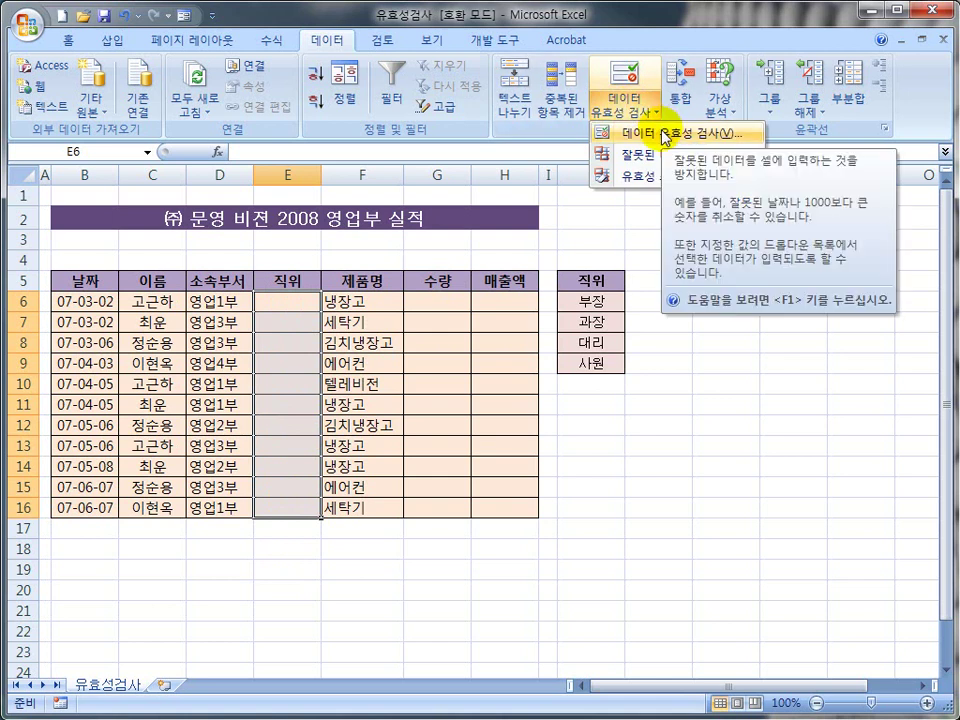
left_click(664, 134)
left_click_drag(419, 176, 313, 176)
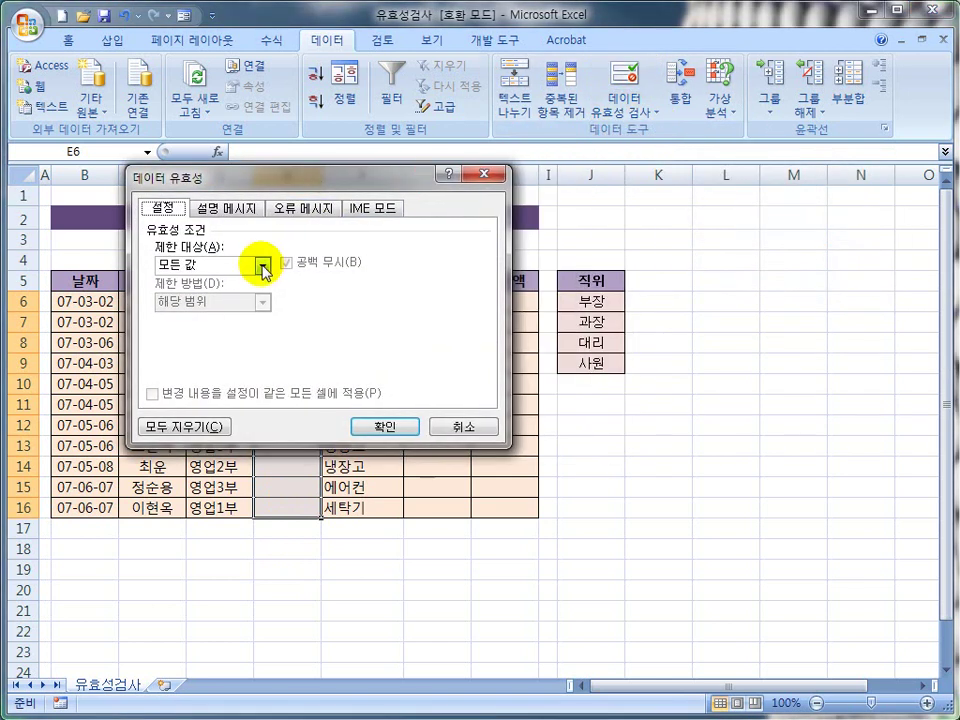
left_click(368, 264)
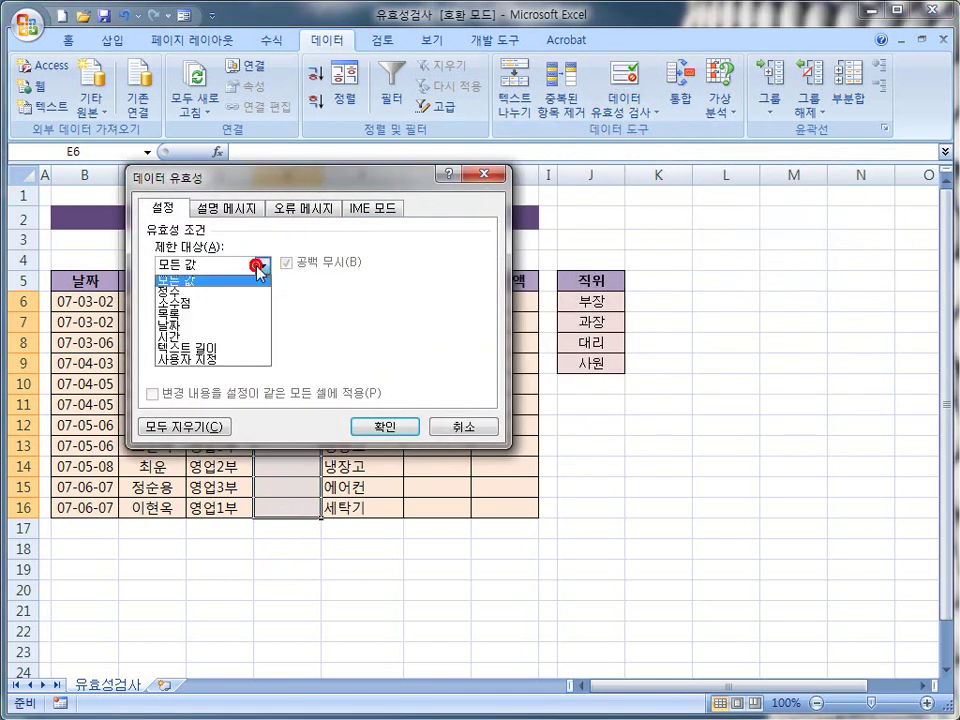
left_click(214, 316)
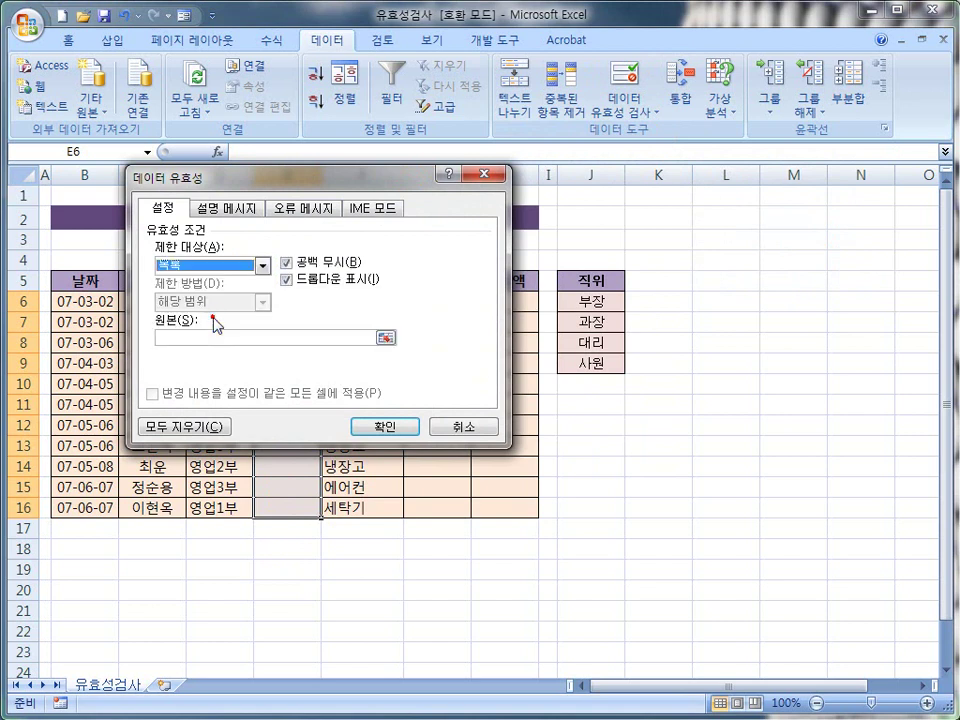
left_click(386, 340)
left_click_drag(579, 300, 578, 364)
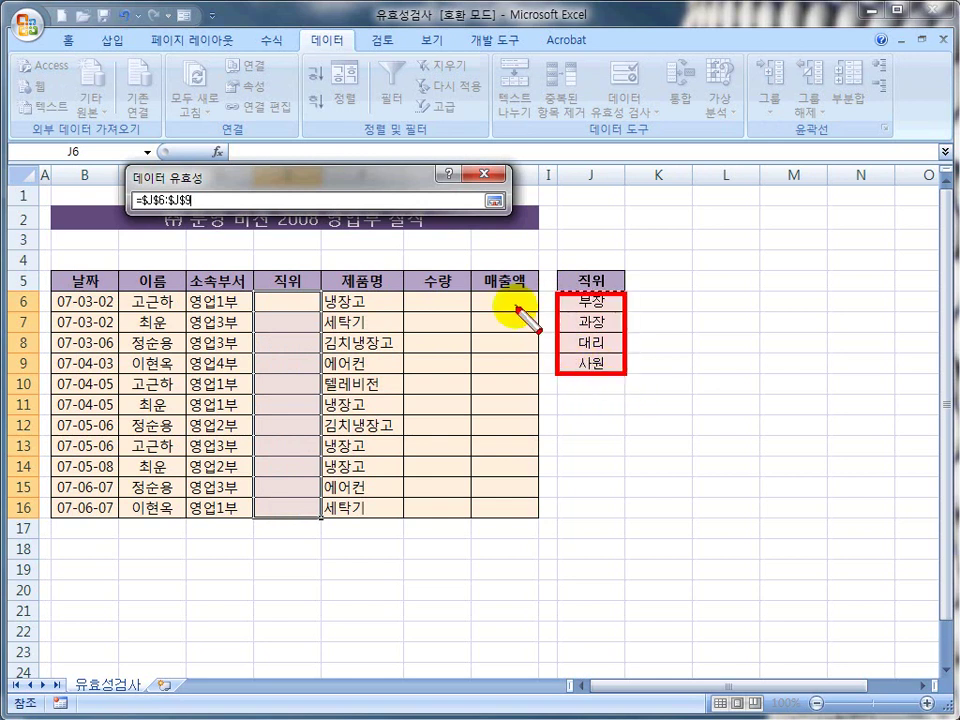
left_click(493, 200)
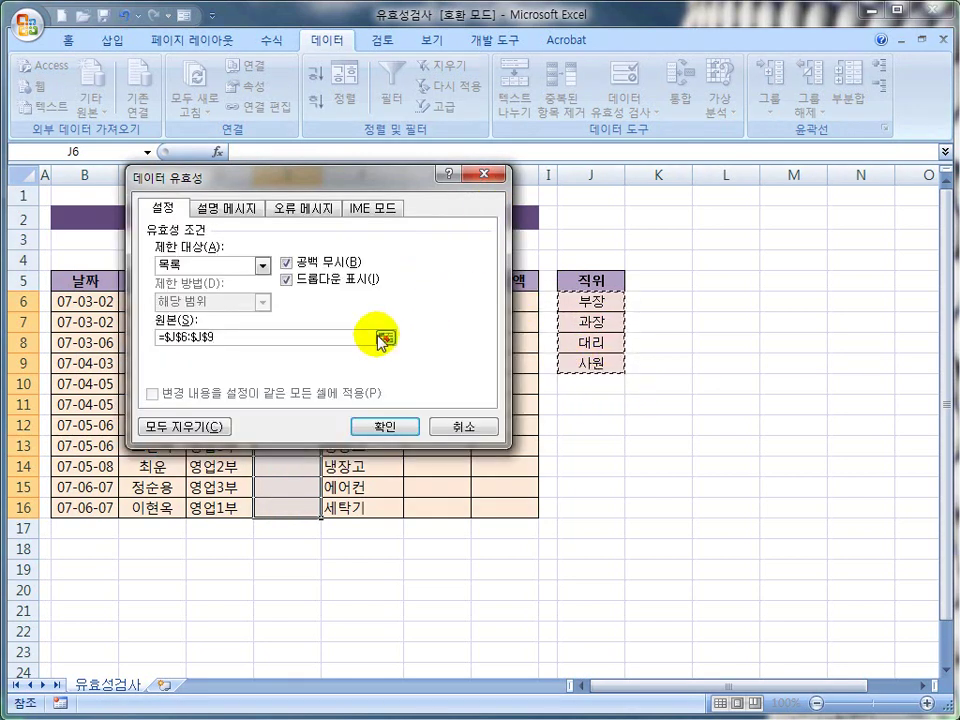
left_click(386, 428)
Choose 과장 for E6, 대리 for E7 and 대리 for E8 from the 직위 drop-down lists
left_click(279, 321)
left_click(292, 301)
left_click(328, 301)
left_click(272, 327)
left_click(287, 321)
left_click(328, 321)
left_click(287, 359)
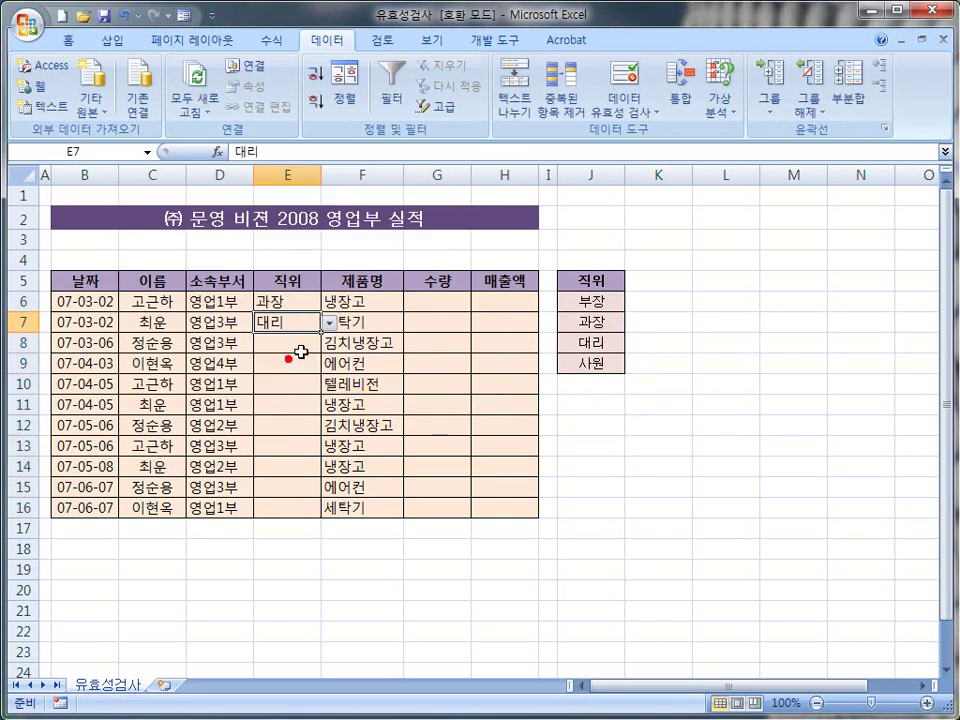
left_click(296, 343)
left_click(328, 342)
left_click(286, 381)
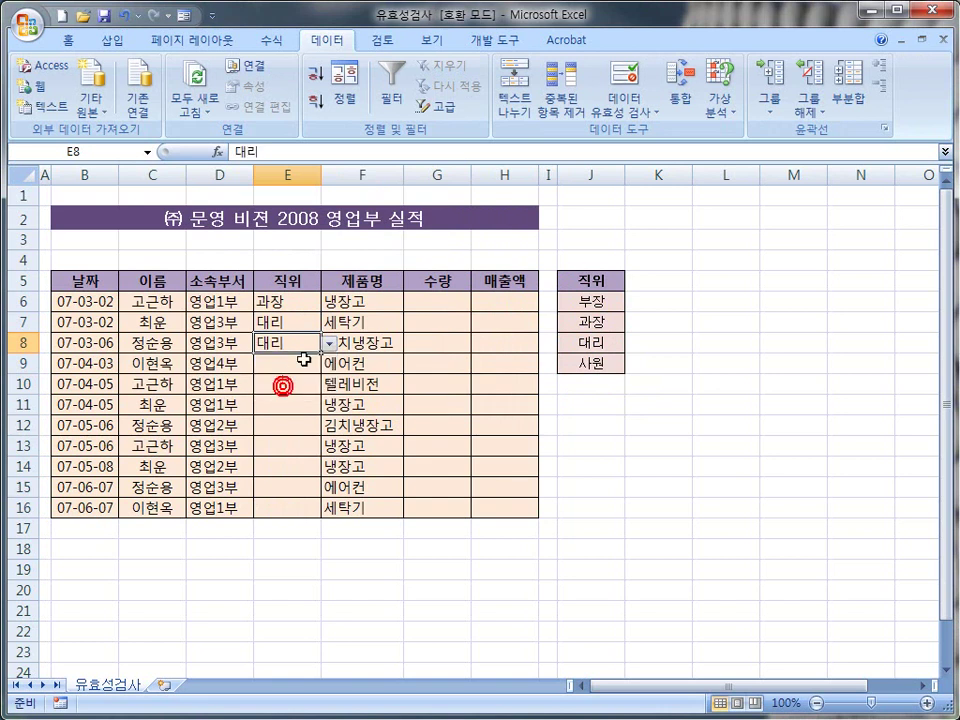
Choose 사원 for E9, 과장 for E10 and 부장 for E11 from the 직위 drop-down lists
left_click(298, 364)
left_click(328, 364)
left_click(289, 414)
left_click(285, 386)
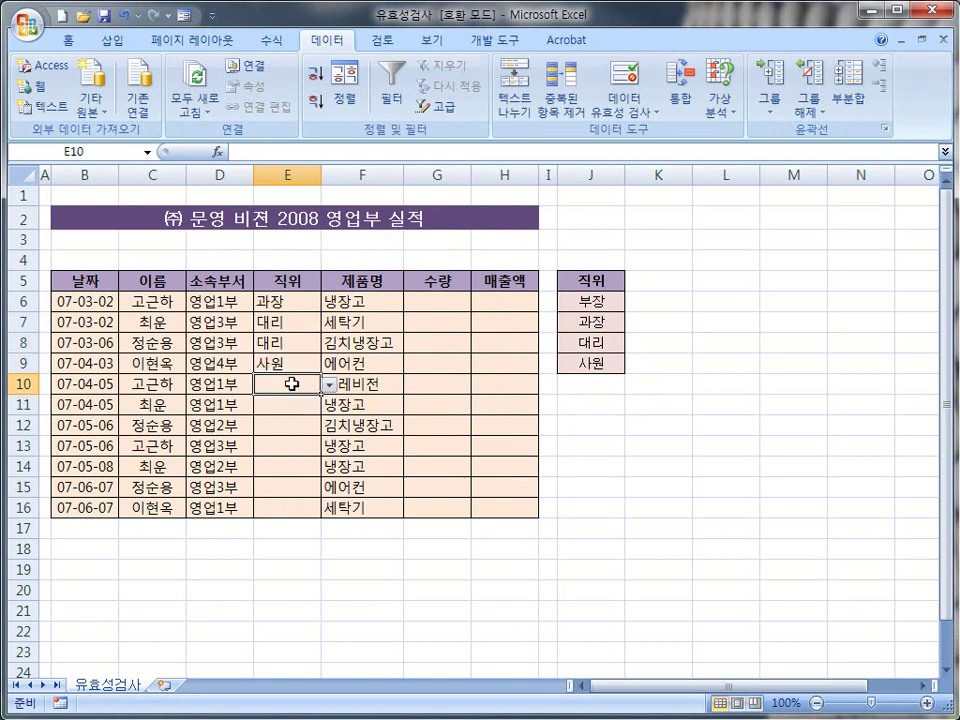
left_click(328, 384)
left_click(292, 410)
left_click(286, 405)
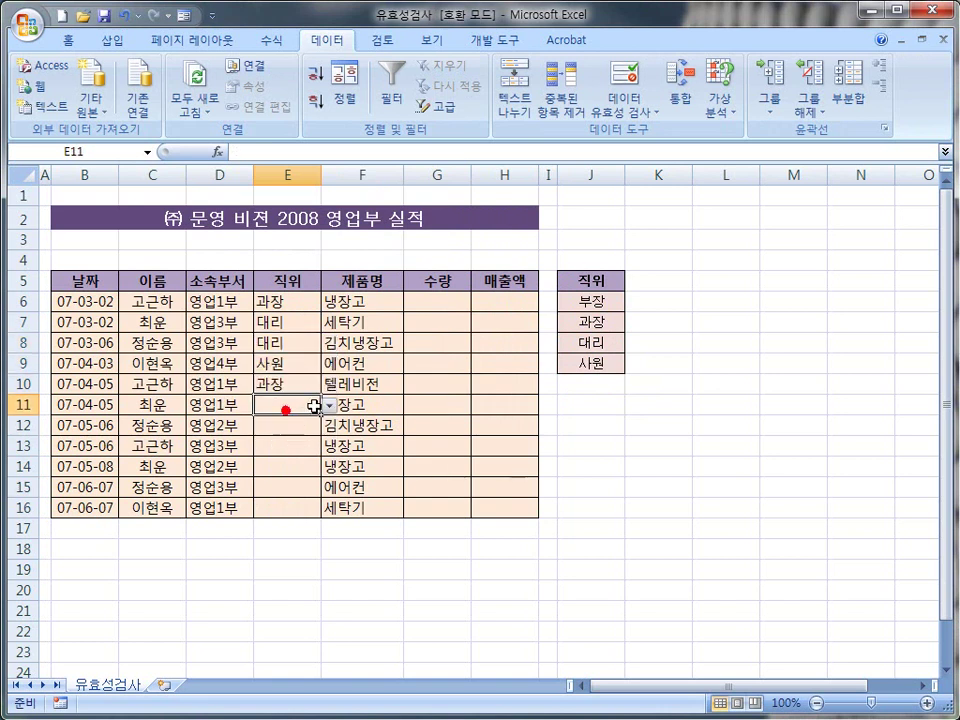
left_click(328, 404)
left_click(292, 424)
Choose 사원 for E12, 사원 for E13 and 과장 for E14 from the 직위 drop-down lists
left_click(289, 427)
left_click(328, 425)
left_click(293, 473)
left_click(287, 447)
left_click(328, 446)
left_click(287, 491)
left_click(286, 466)
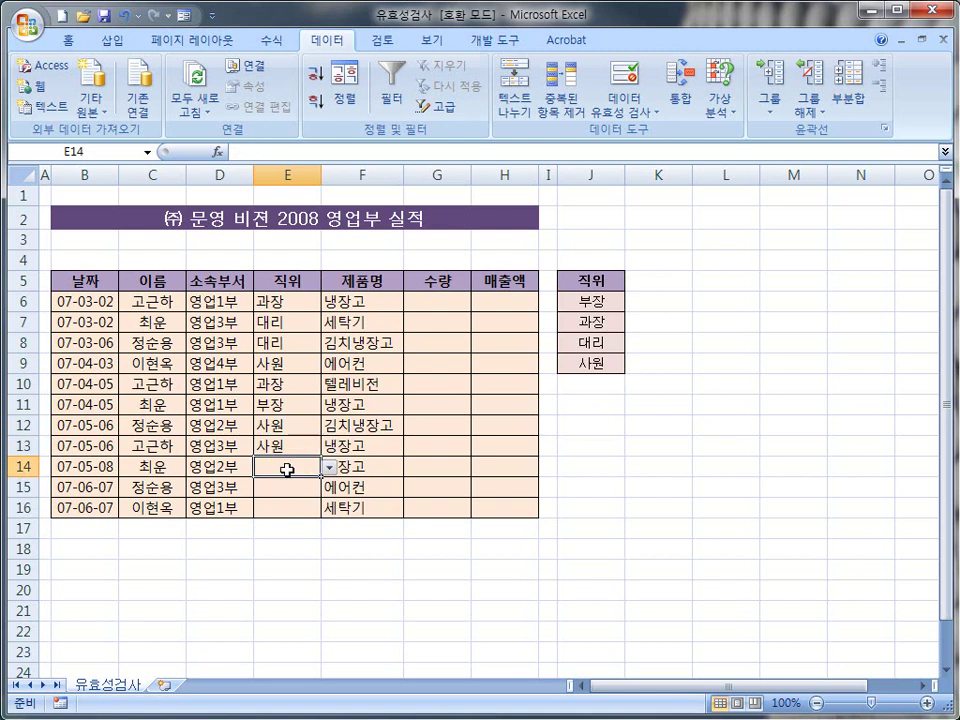
left_click(328, 466)
left_click(291, 494)
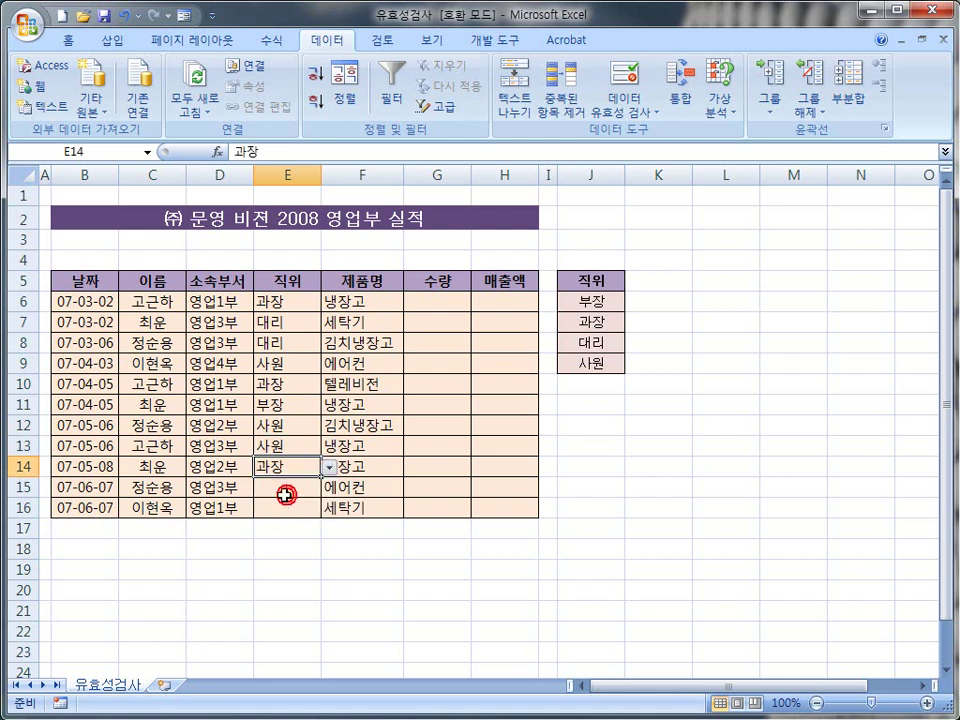
Choose 부장 for E15 and 대리 for E16 from the 직위 drop-down lists
left_click(286, 488)
left_click(328, 487)
left_click(303, 514)
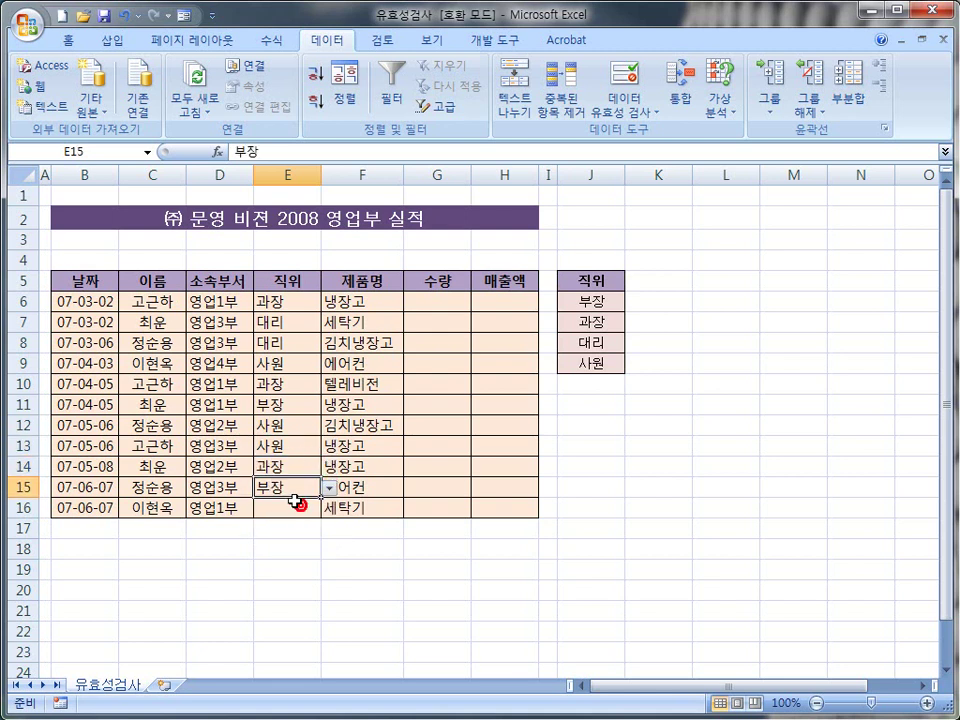
left_click(289, 507)
left_click(328, 508)
left_click(298, 523)
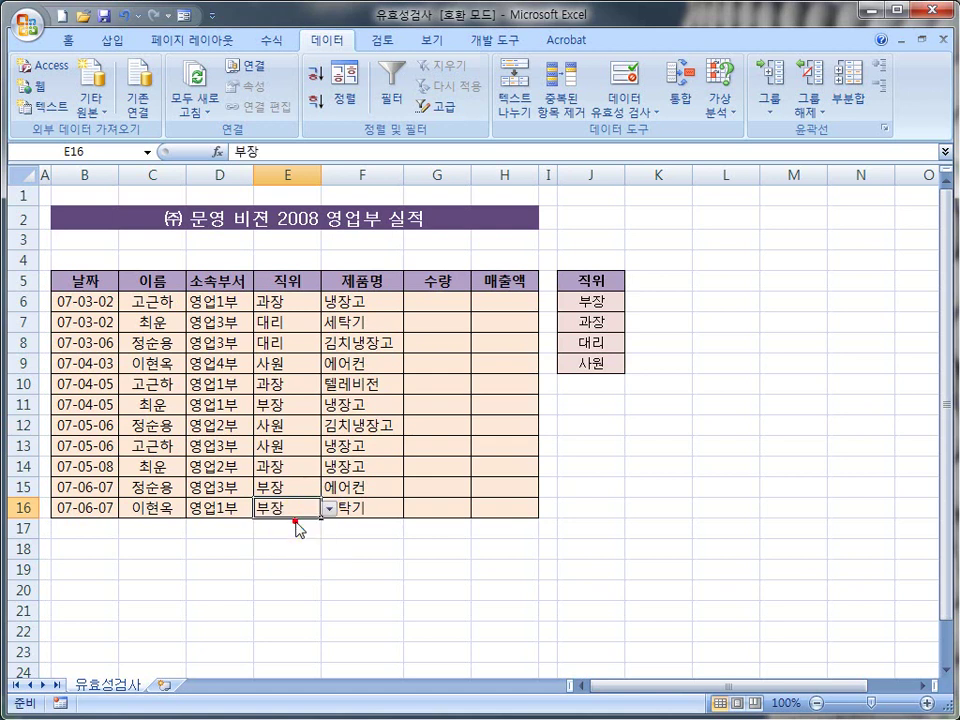
left_click(328, 508)
left_click(289, 547)
left_click(275, 550)
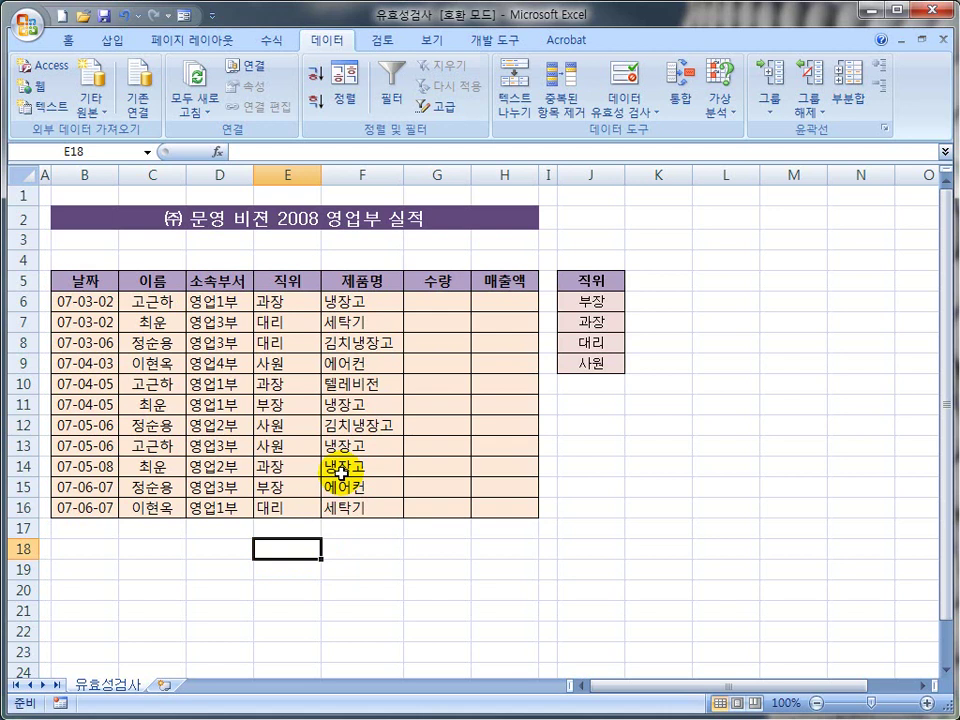
left_click(681, 281)
left_click(715, 282)
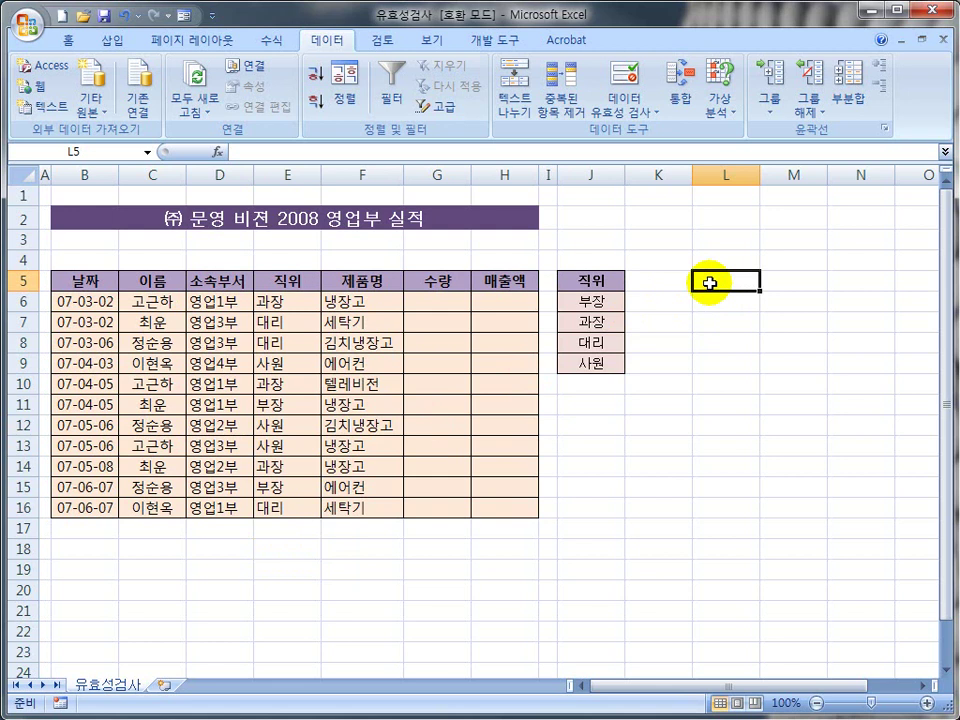
left_click(676, 282)
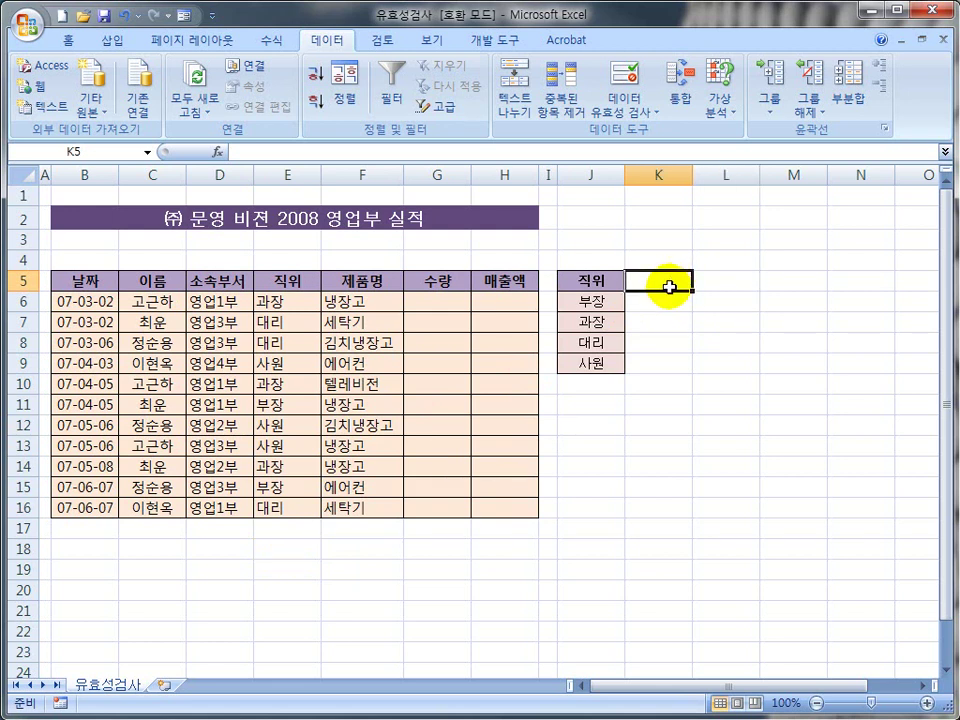
left_click(630, 405)
left_click(497, 462)
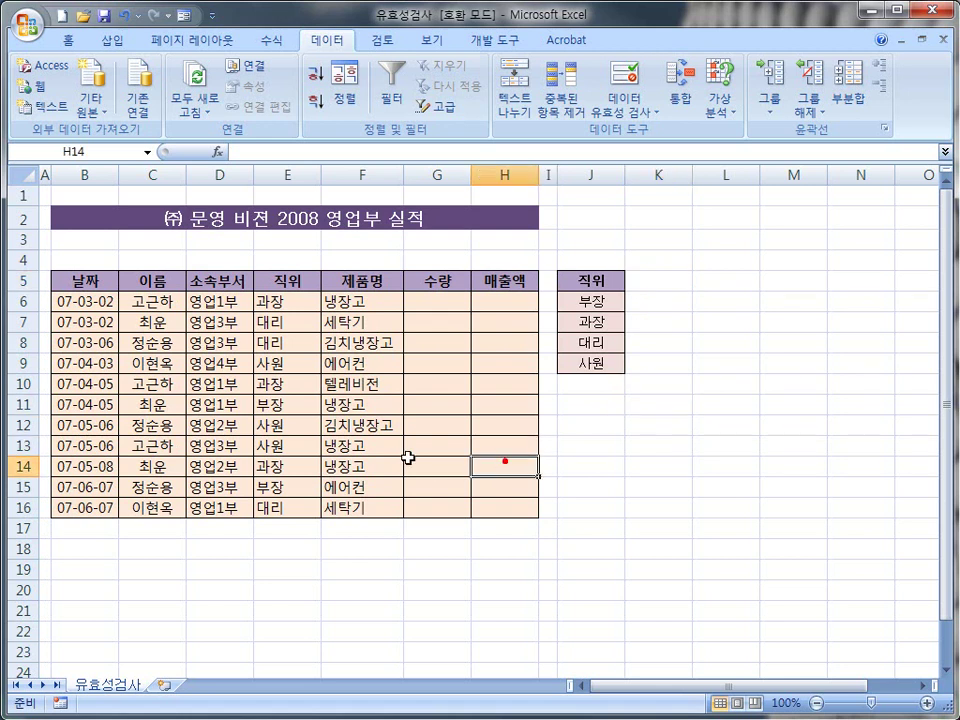
left_click(279, 422)
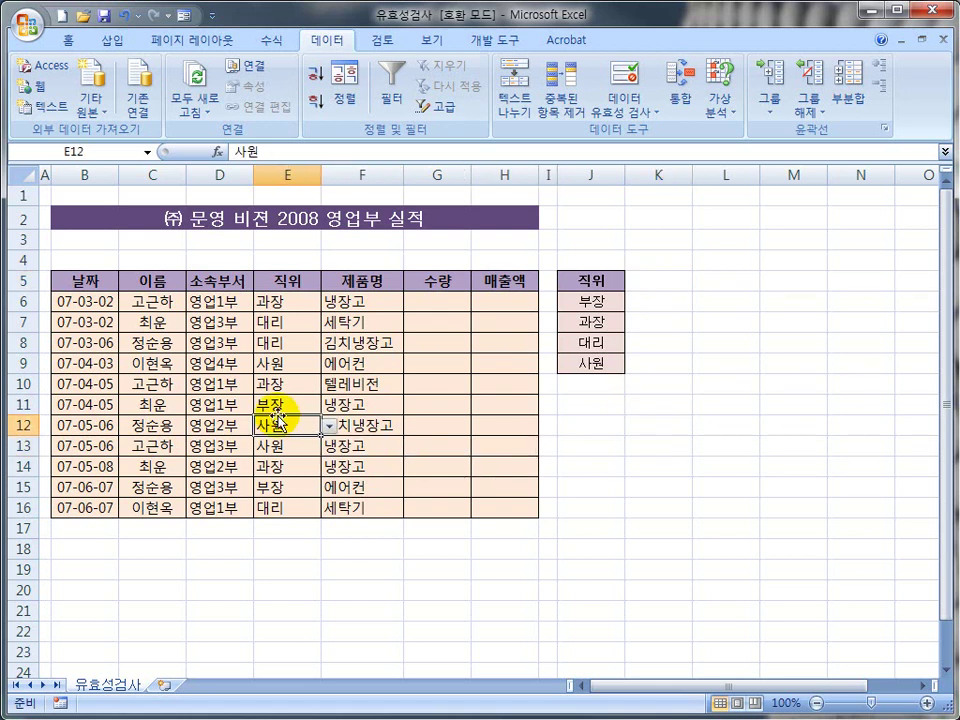
left_click_drag(189, 296, 253, 527)
left_click_drag(322, 290, 406, 512)
key("e")
mouse_move(255, 296)
left_mouse_down()
mouse_move(294, 399)
mouse_move(316, 516)
left_mouse_up()
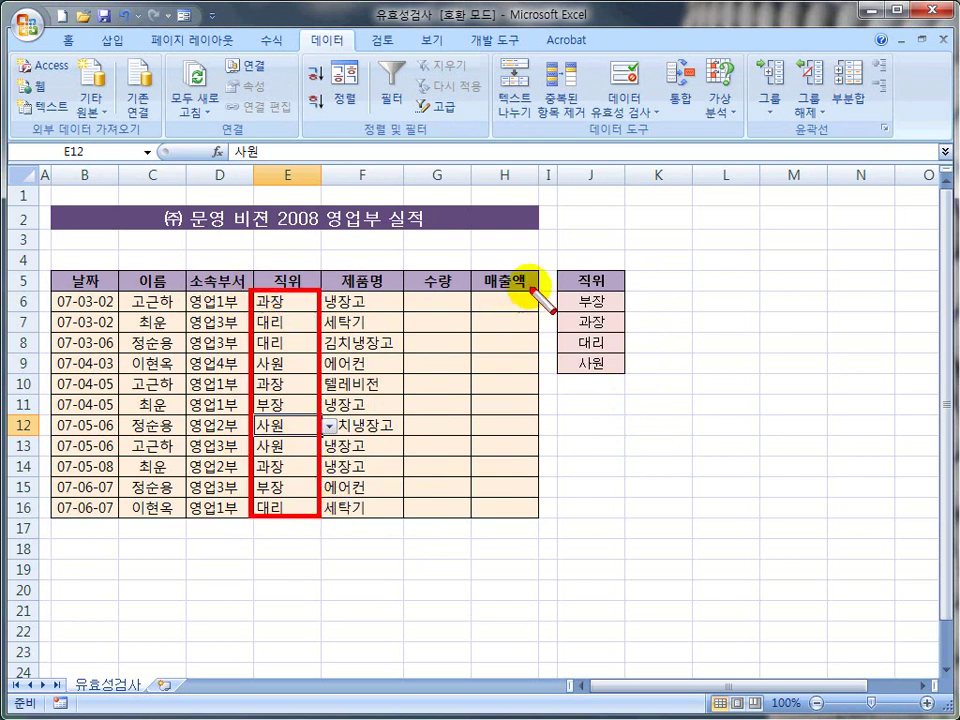
mouse_move(561, 274)
left_mouse_down()
mouse_move(588, 352)
mouse_move(625, 379)
left_mouse_up()
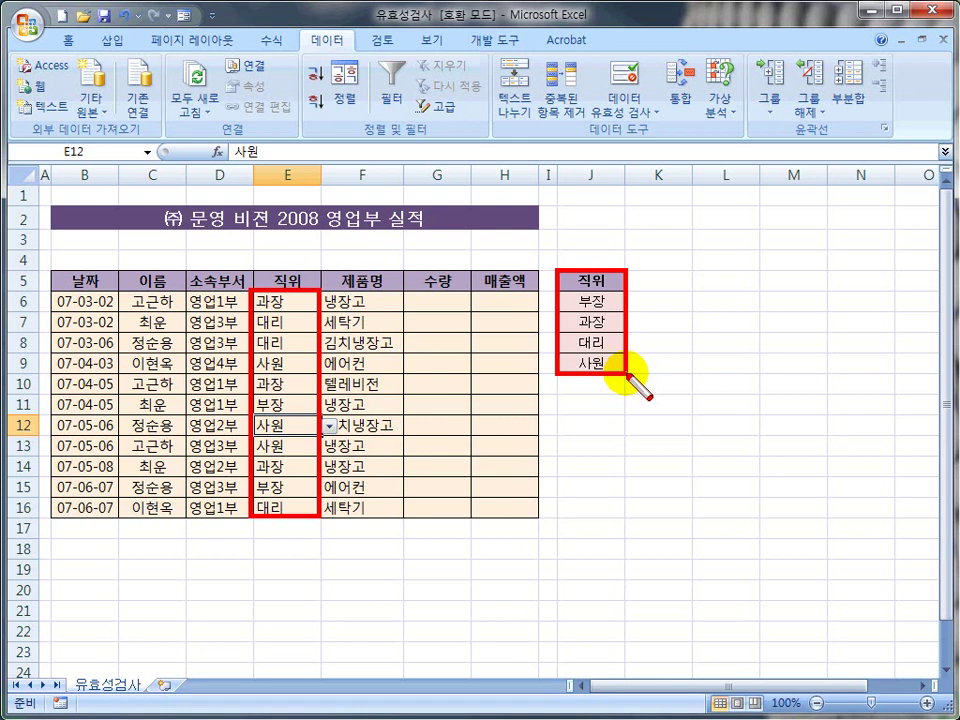
key("e")
left_click_drag(558, 294, 627, 377)
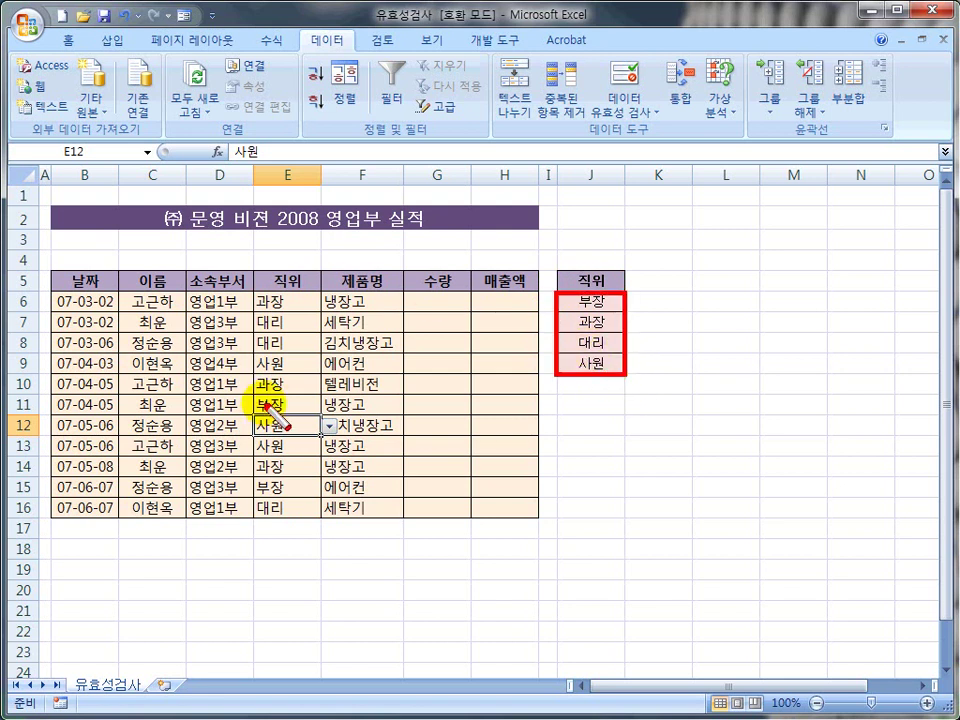
key("Escape")
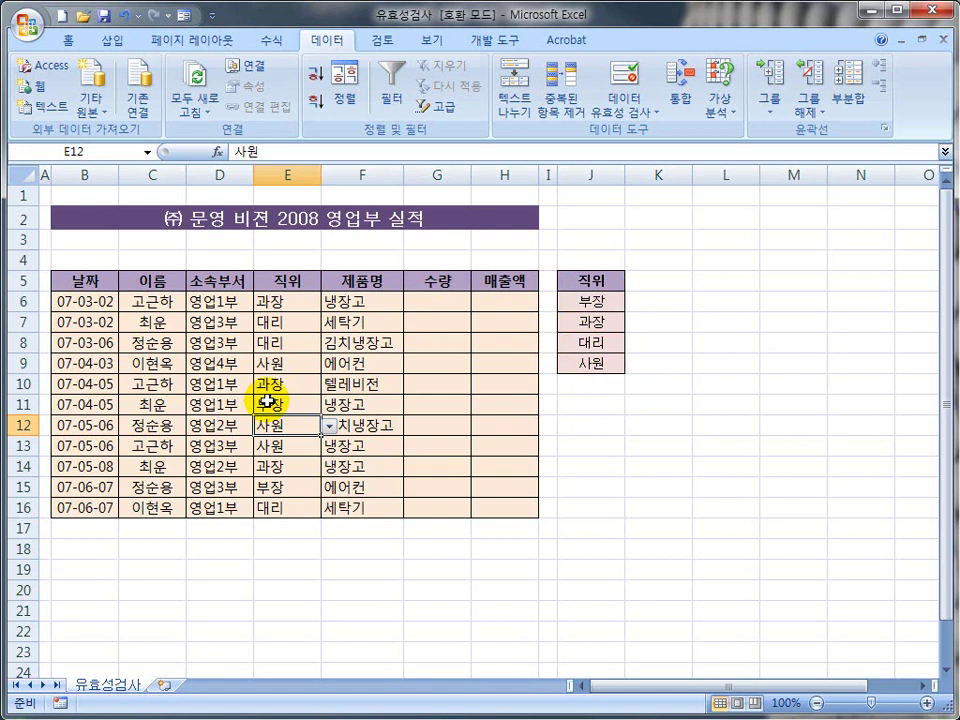
left_click(452, 404)
left_click(383, 364)
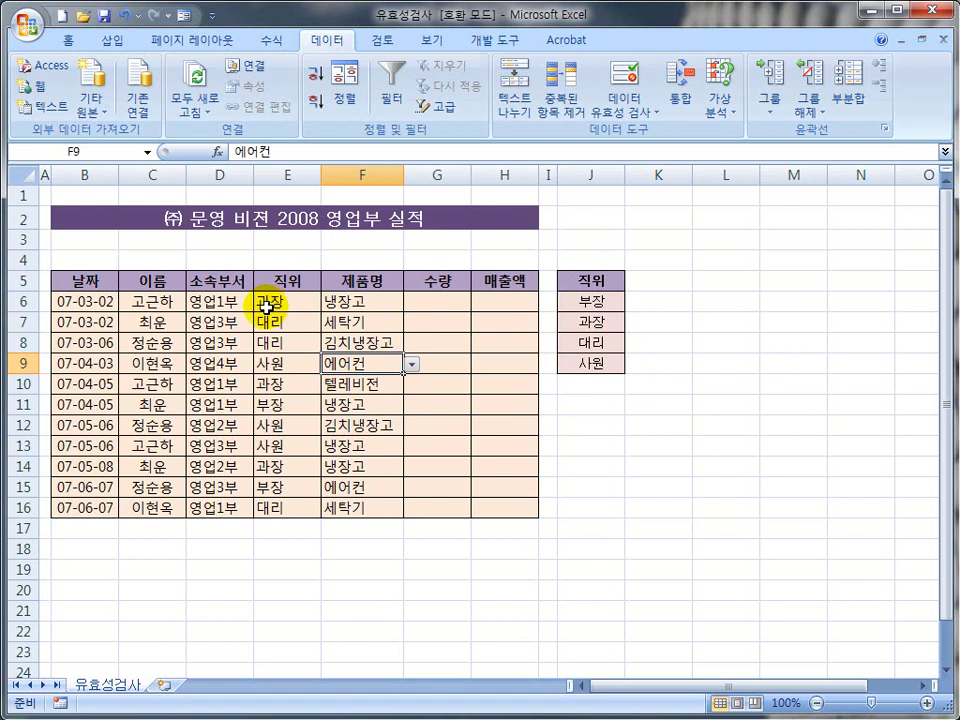
Open the workbook 레코드관리기능이해하기 from the Lesson16 folder and go to its sheet 새로운레코드입력
left_click(82, 16)
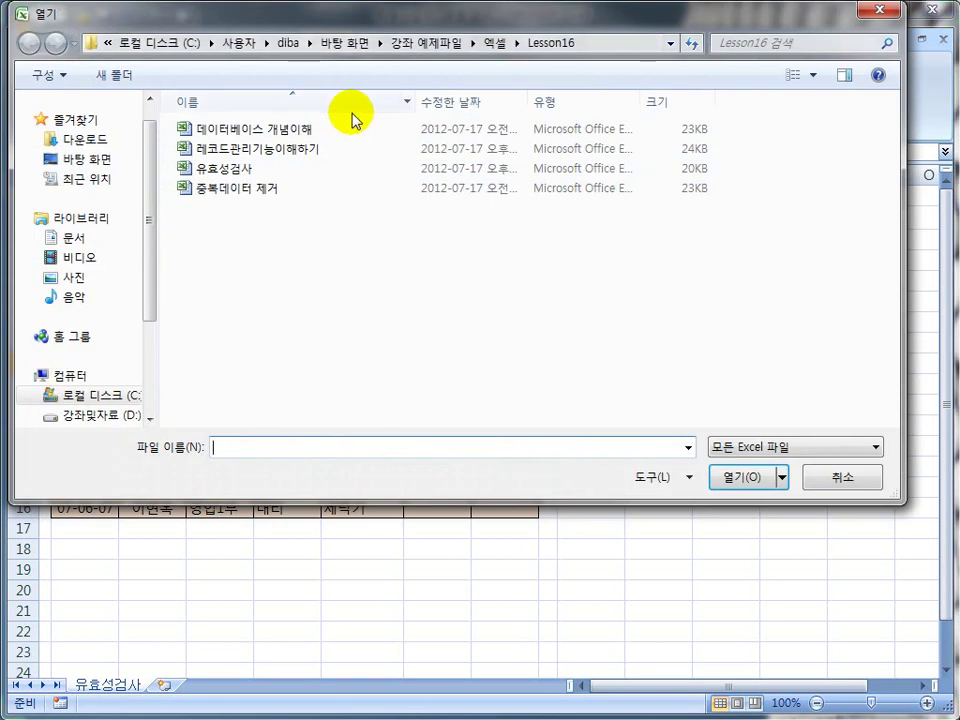
left_click(224, 152)
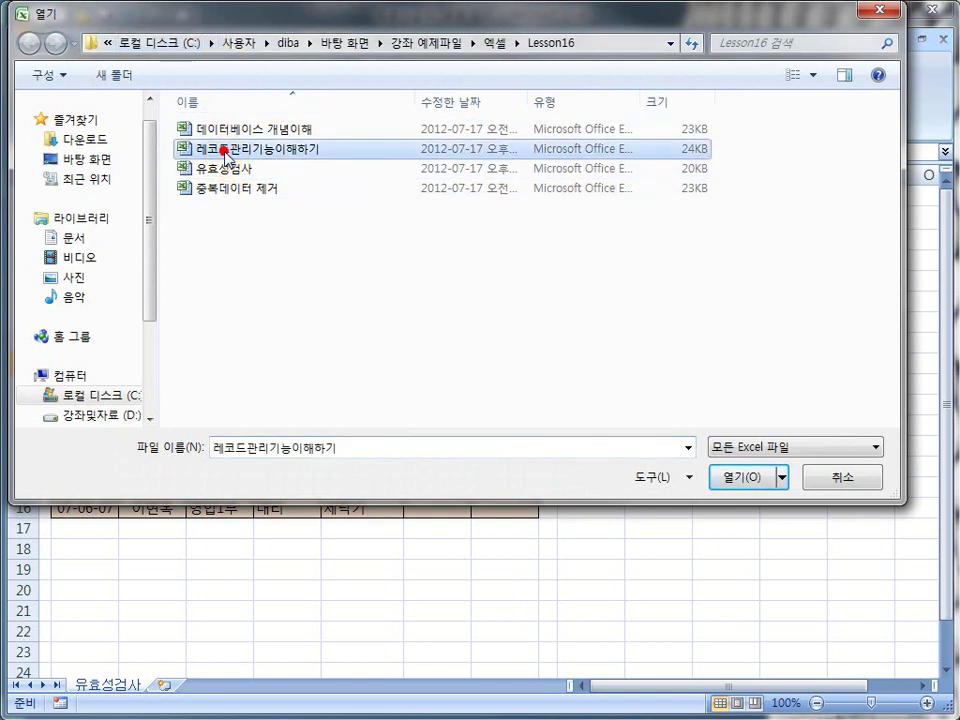
left_click(730, 475)
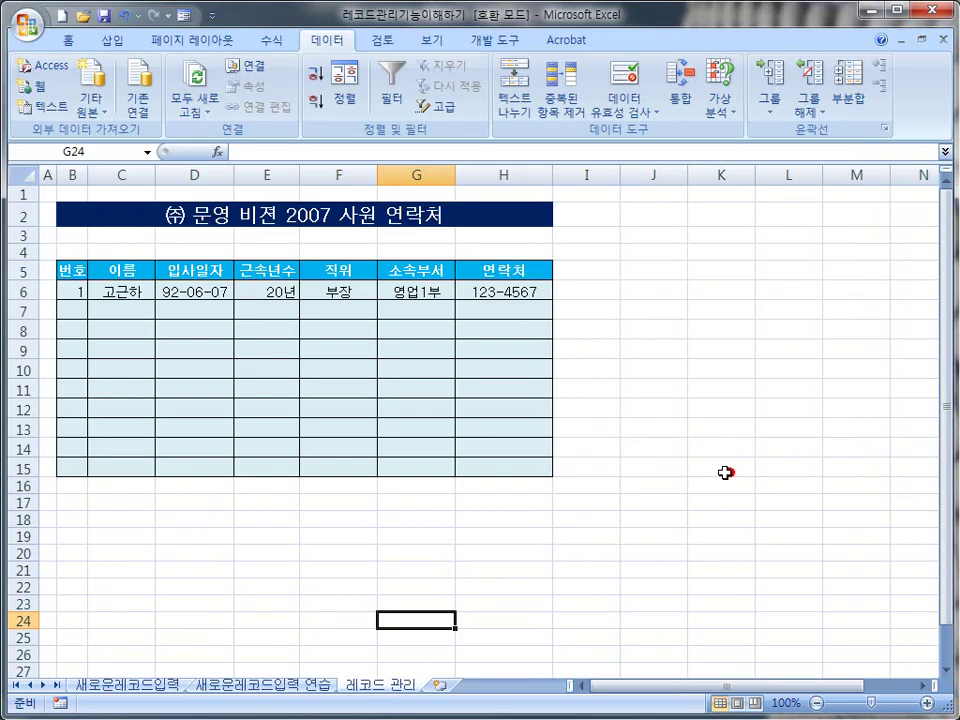
left_click(127, 688)
left_click(199, 544)
left_click(133, 362)
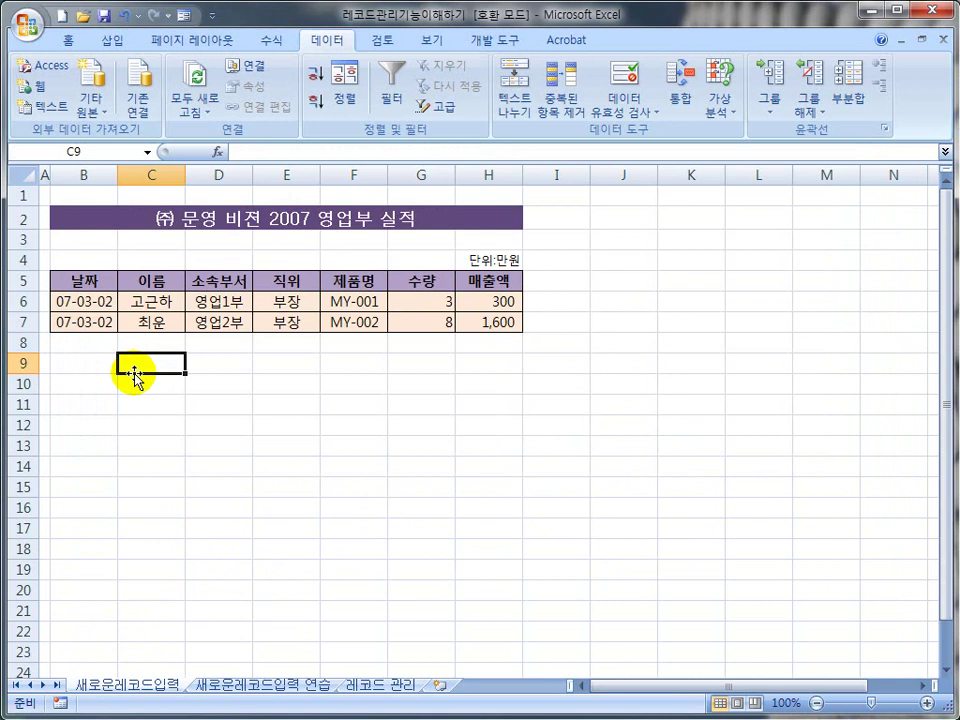
Start a new record in row 8 with the date 07-03-03 in B8 and the employee's name in C8
left_click(103, 342)
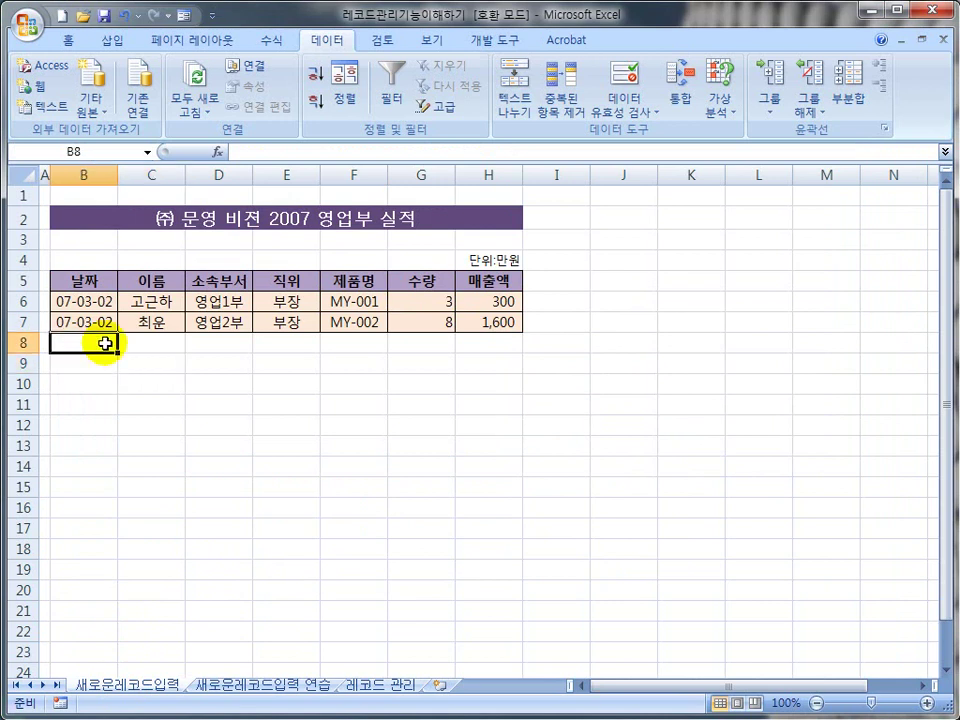
type("07-03-03")
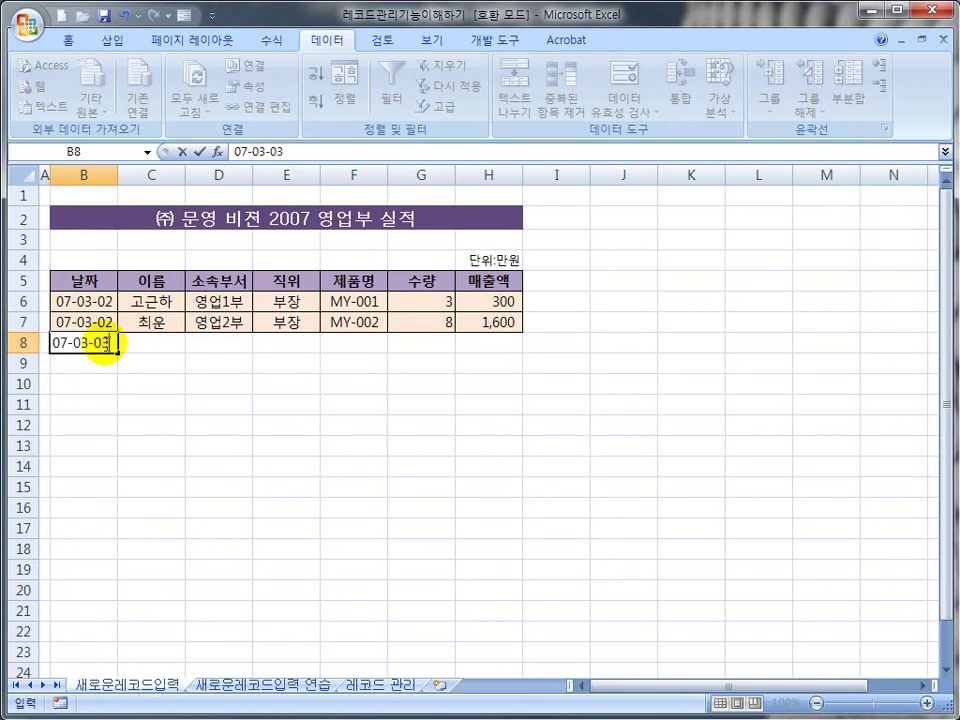
key("Tab")
type("초")
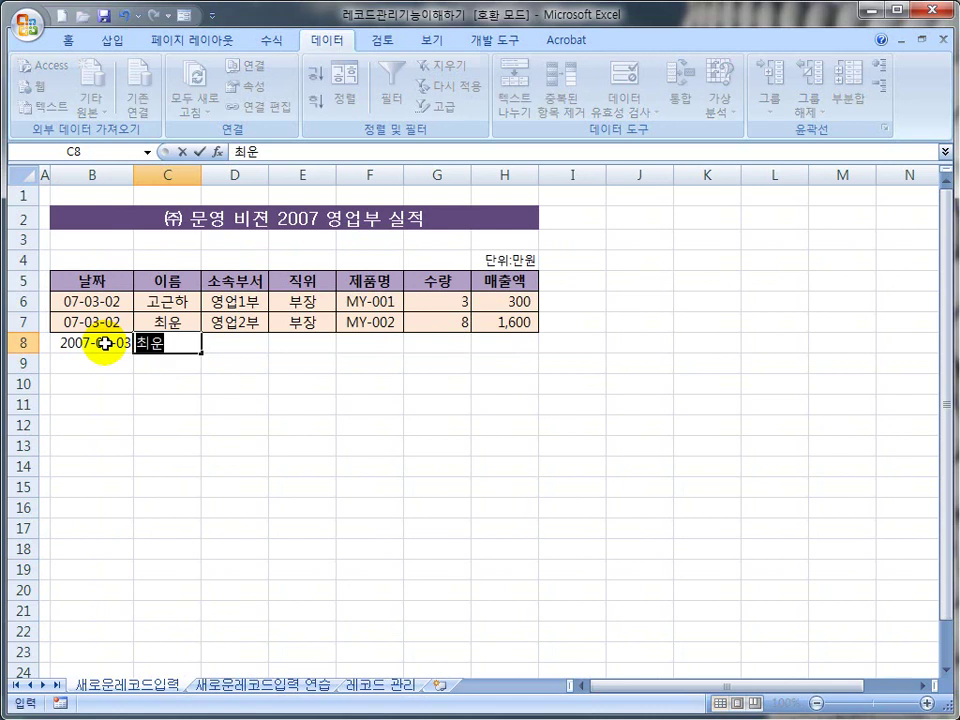
type("최창환")
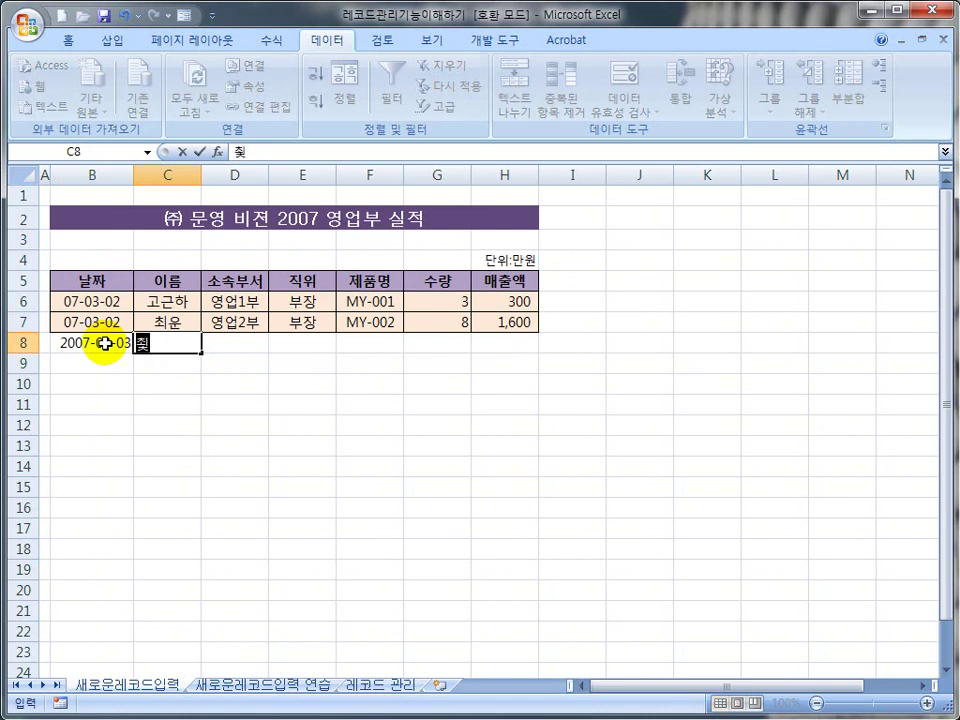
key("Tab")
Enter the department 영업3부 in D8 and the position 과장 in E8
type("영업3부")
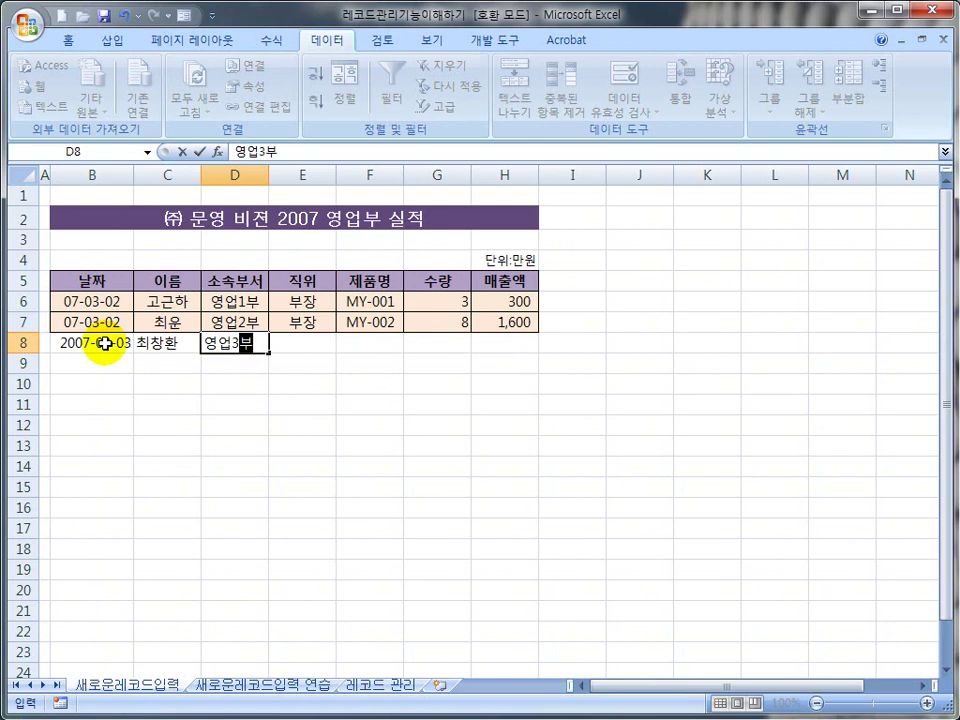
key("Tab")
type("과장")
key("Tab")
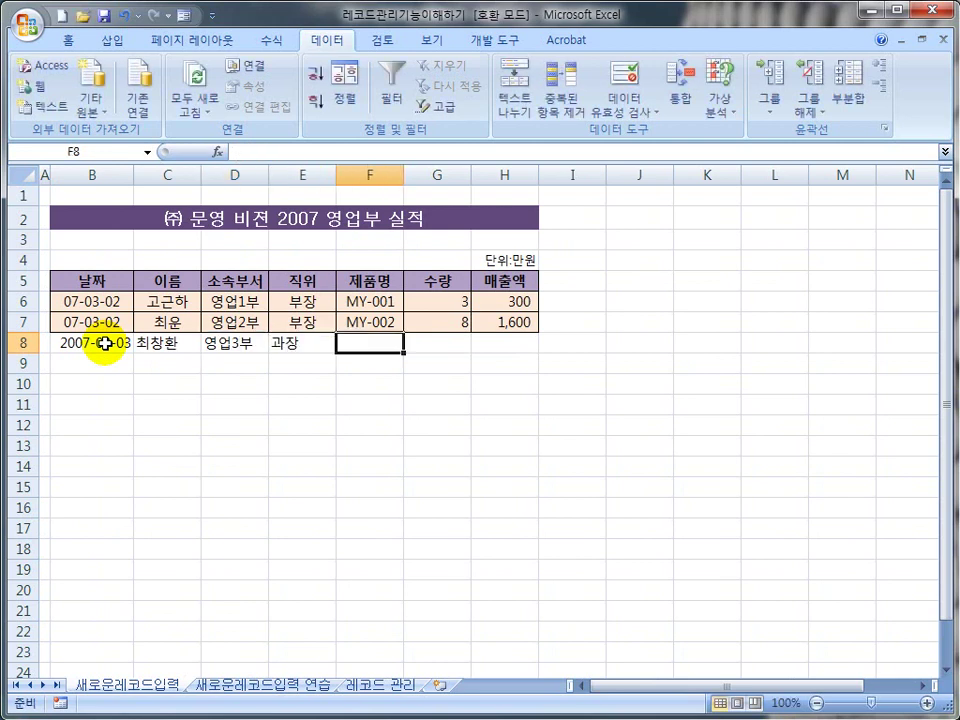
Complete the row 8 record with product 세탁기 in F8, quantity 6 in G8 and sales amount 3,000 in H8
type("t")
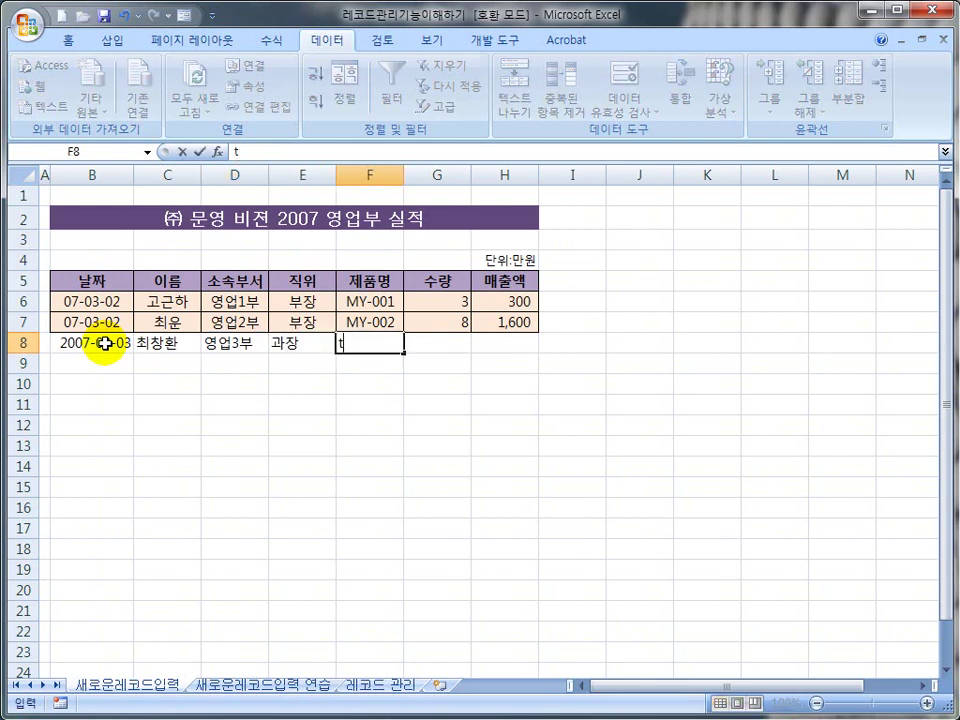
type("pxk세탁ㄱ")
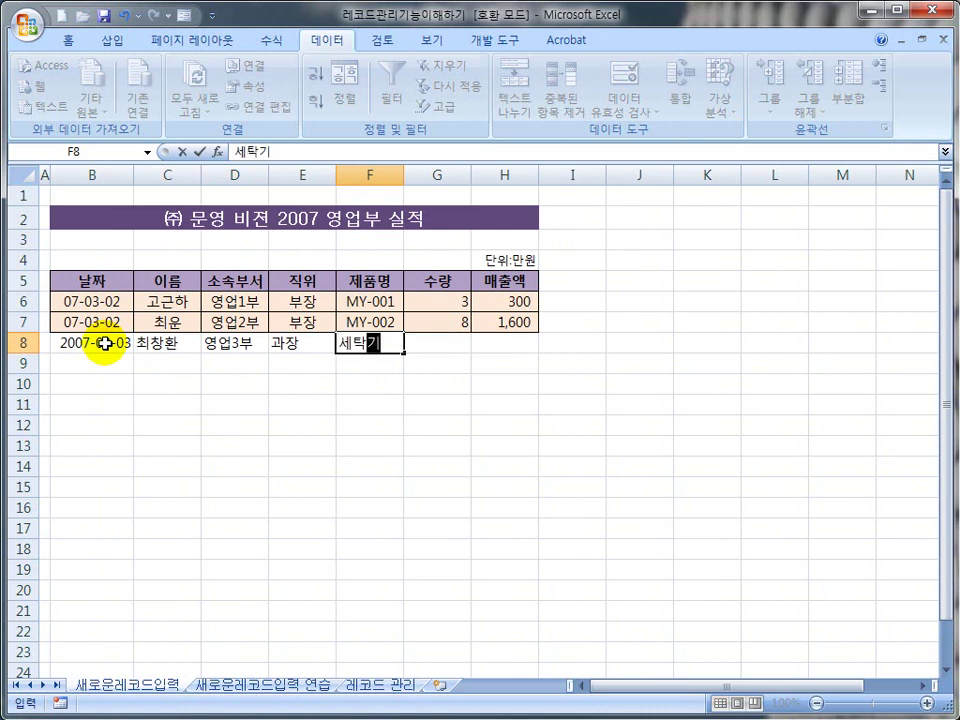
key("Tab")
type("6")
key("Tab")
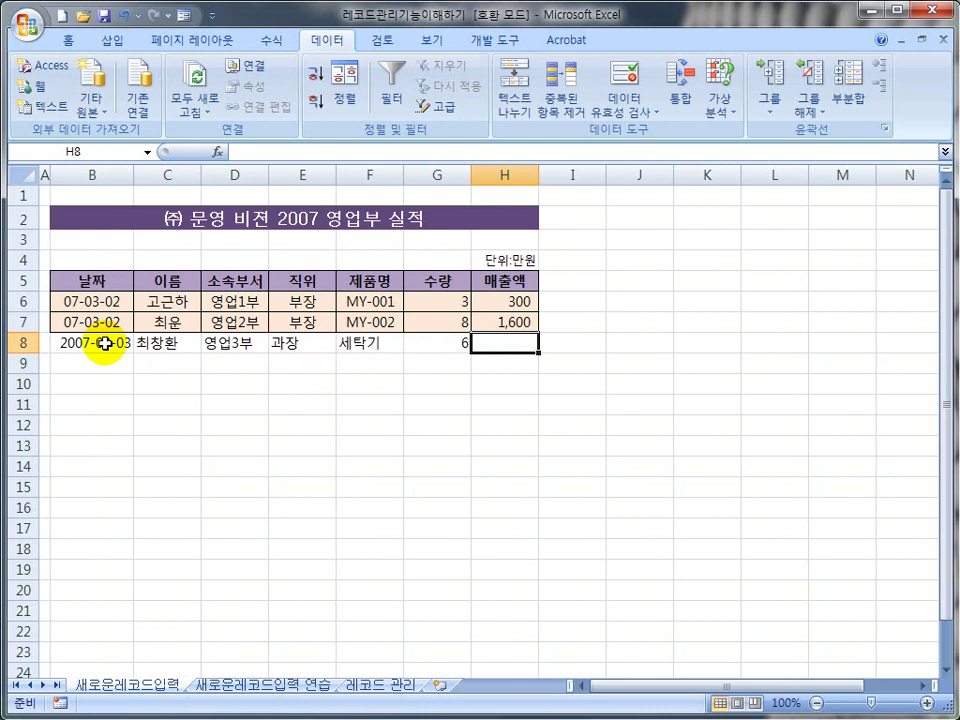
type("3")
key("Return")
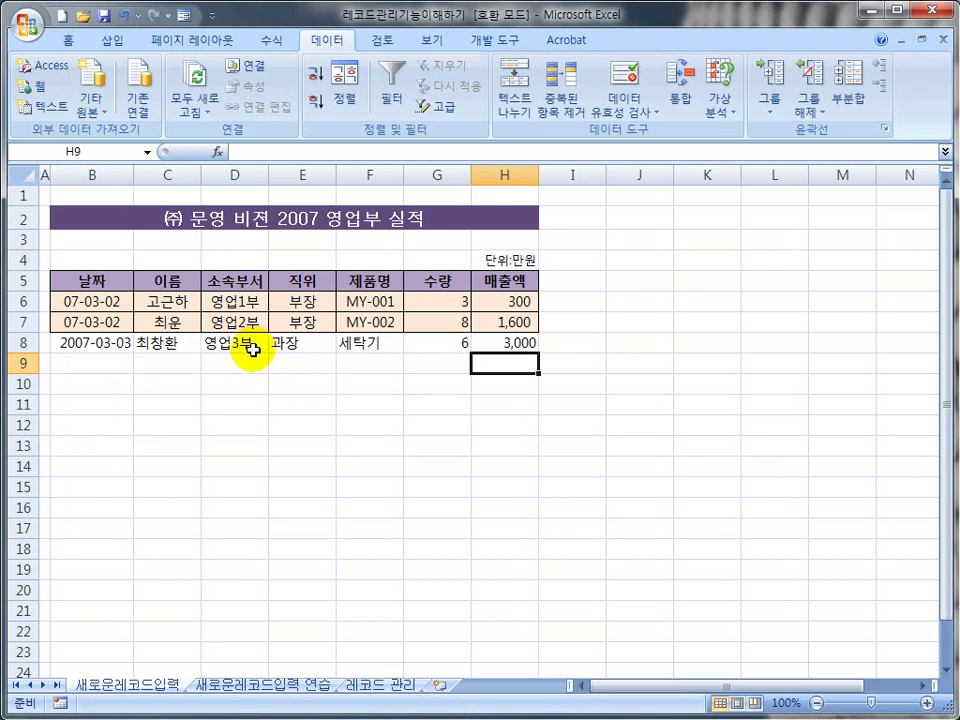
left_click(105, 343)
left_click(170, 343)
left_click(240, 343)
left_click(289, 343)
left_click(370, 343)
left_click(457, 343)
left_click(501, 343)
left_click_drag(86, 343, 505, 346)
right_click(506, 344)
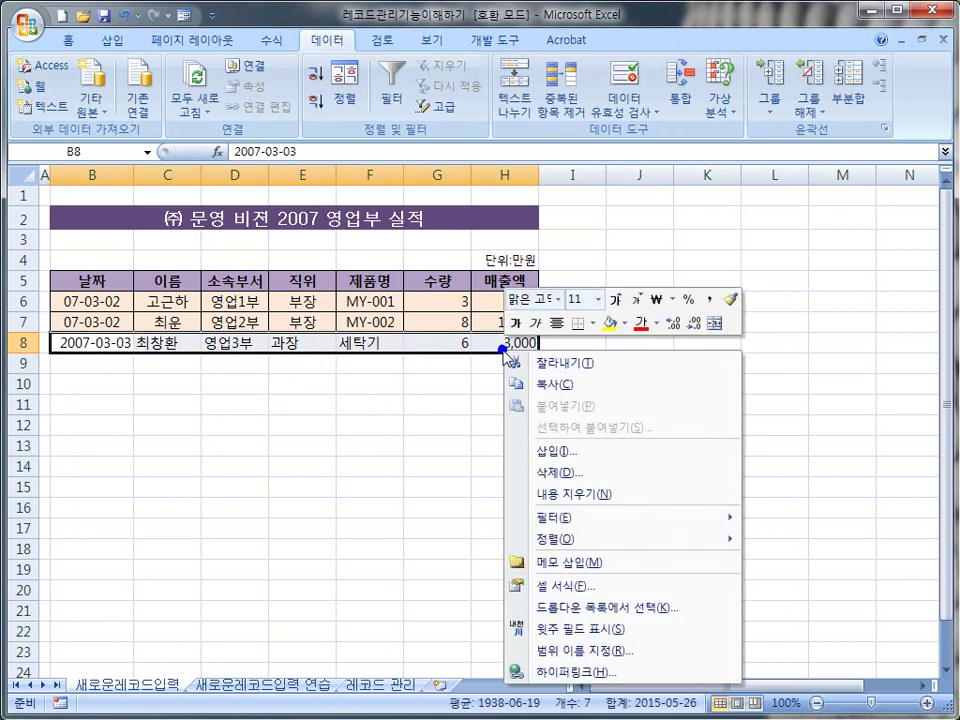
left_click(566, 472)
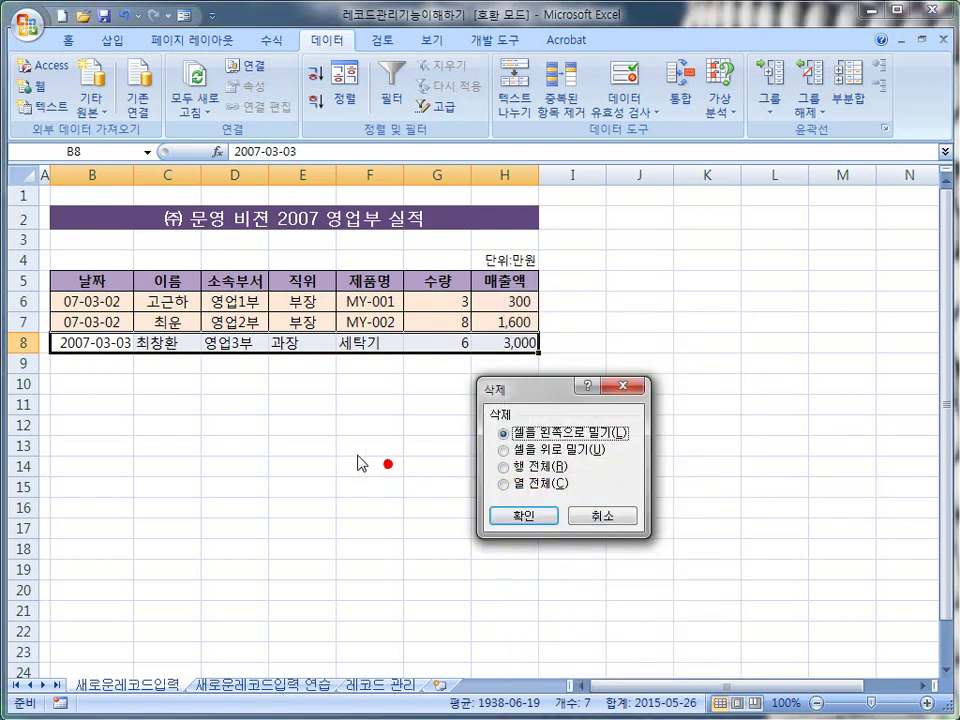
left_click(578, 513)
left_click(150, 466)
Clear the contents of the manually entered record in B8:H8
left_click_drag(68, 342, 483, 349)
key("Delete")
left_click(546, 396)
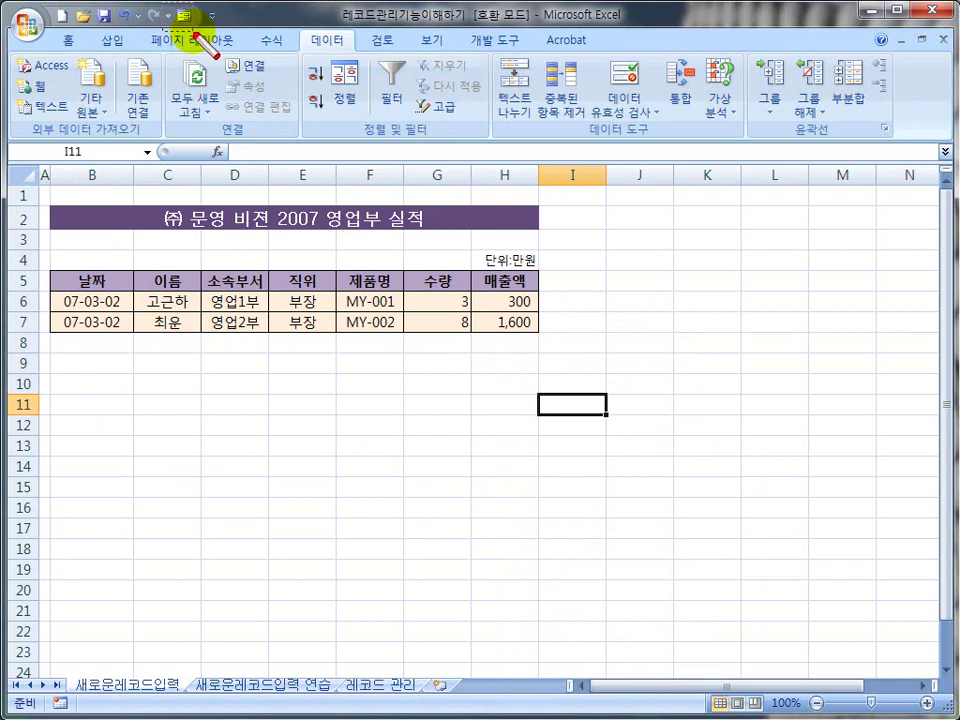
List the commands of the category 리본 메뉴에 없는 명령 in the Quick Access Toolbar customization options
left_click_drag(203, 38, 199, 30)
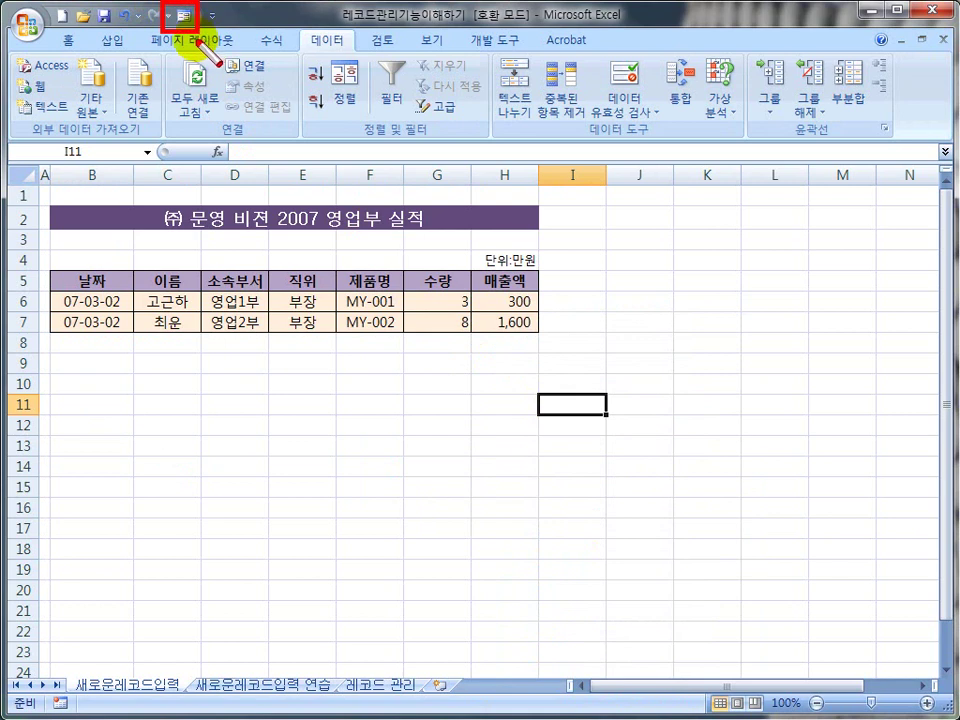
left_click(28, 24)
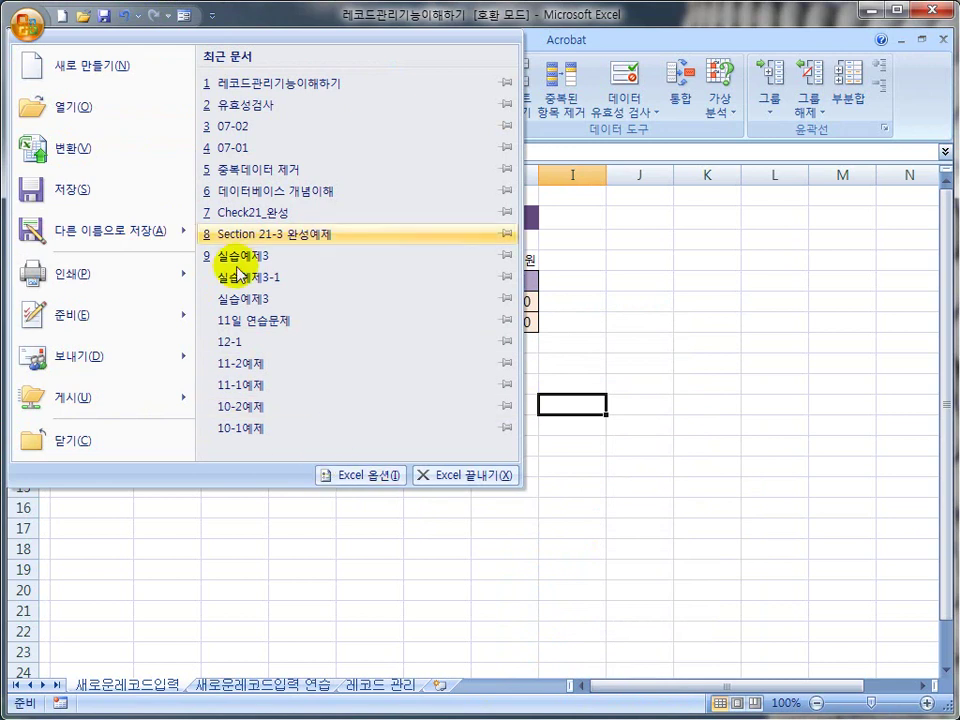
left_click(348, 475)
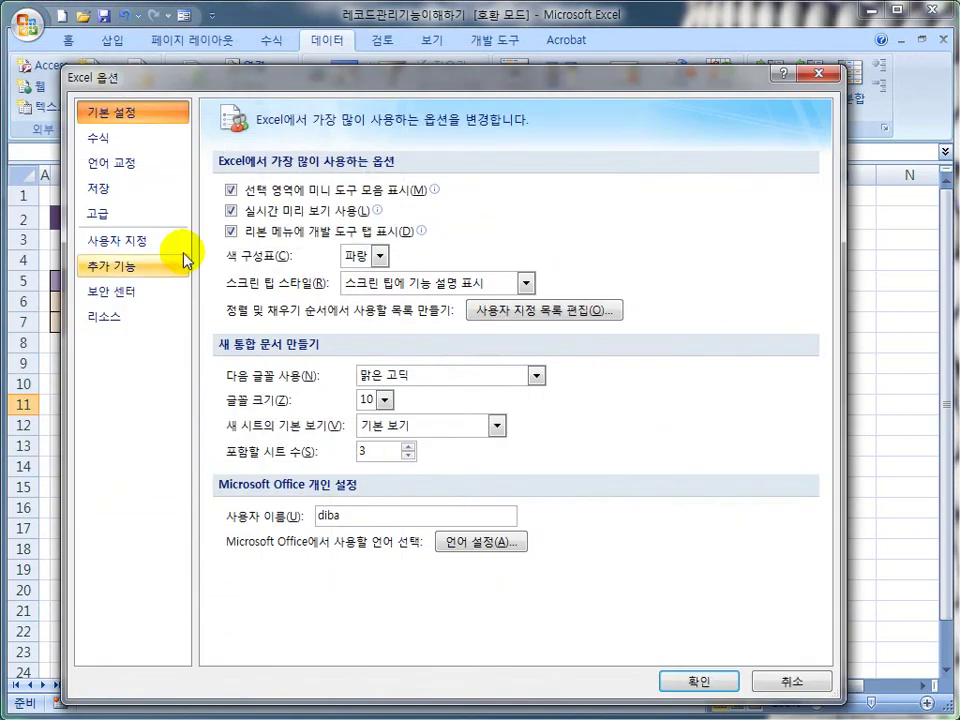
left_click(140, 241)
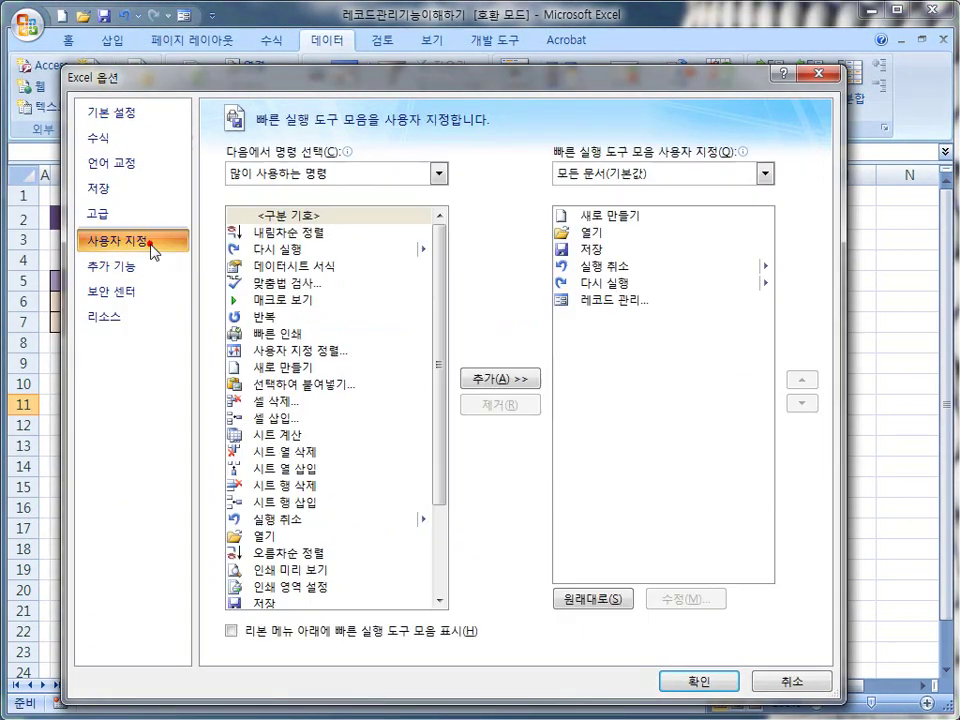
left_click(441, 173)
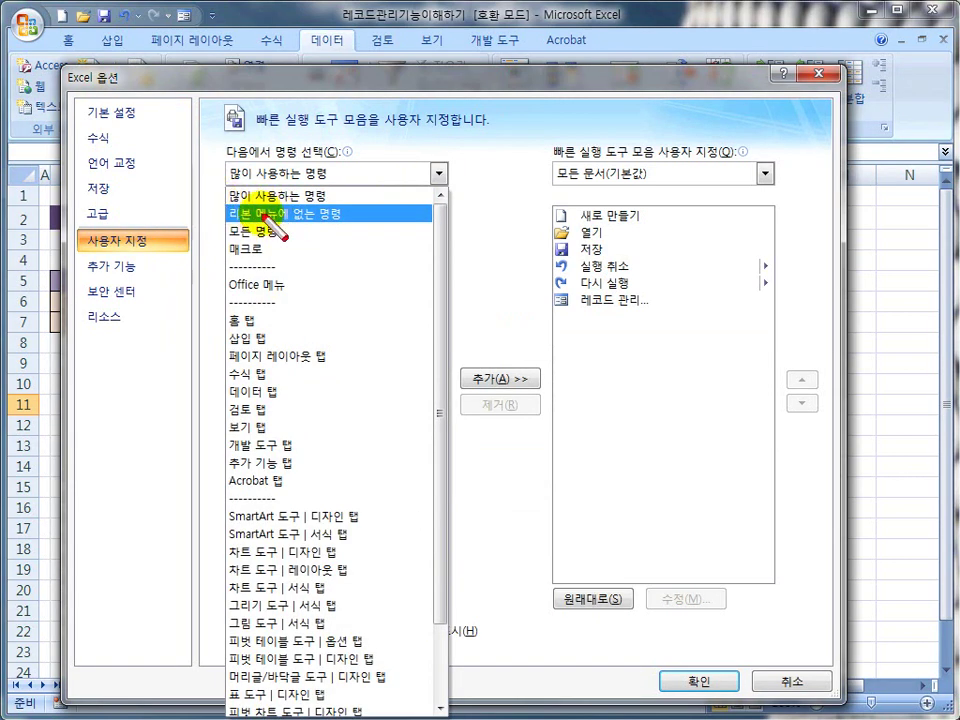
left_click_drag(217, 198, 354, 221)
key("Escape")
left_click(305, 175)
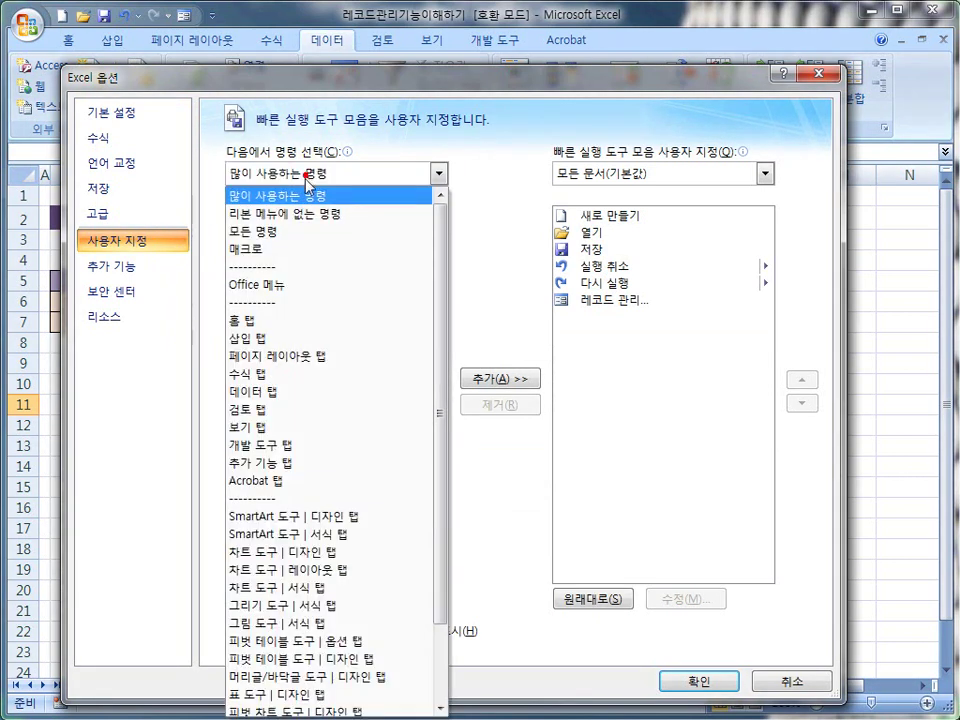
left_click(305, 222)
Locate the 레코드 관리 command among the available and added commands, and close the options without changing anything
left_click_drag(439, 240, 443, 322)
key("ctrl+shift+d")
left_click_drag(233, 377, 325, 398)
left_click_drag(434, 362, 537, 387)
left_click_drag(679, 313, 551, 283)
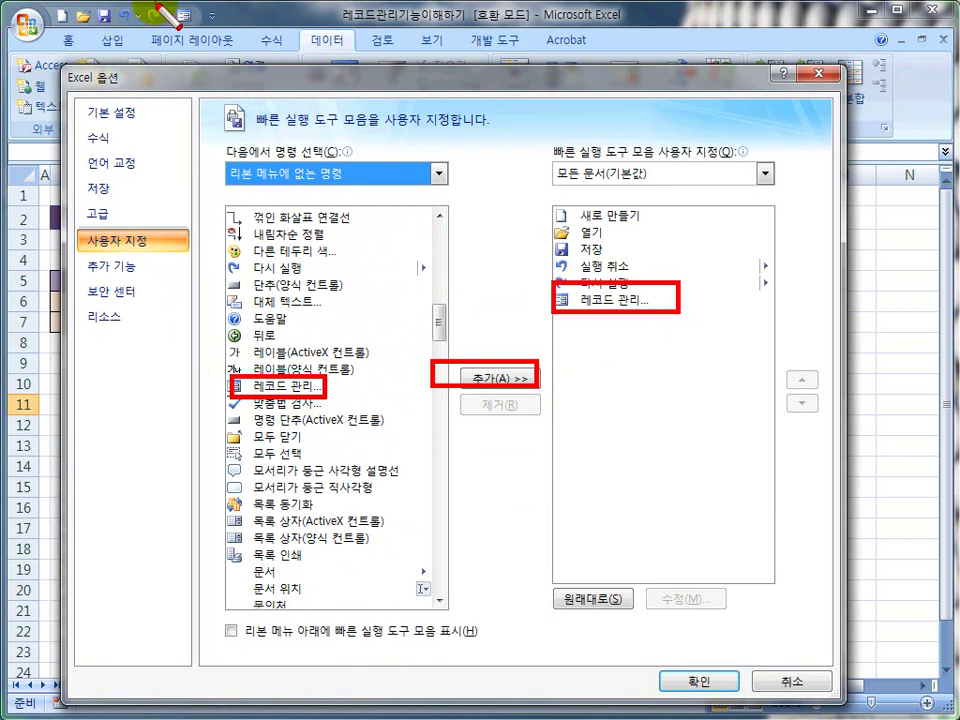
left_click_drag(140, 3, 214, 38)
key("Escape")
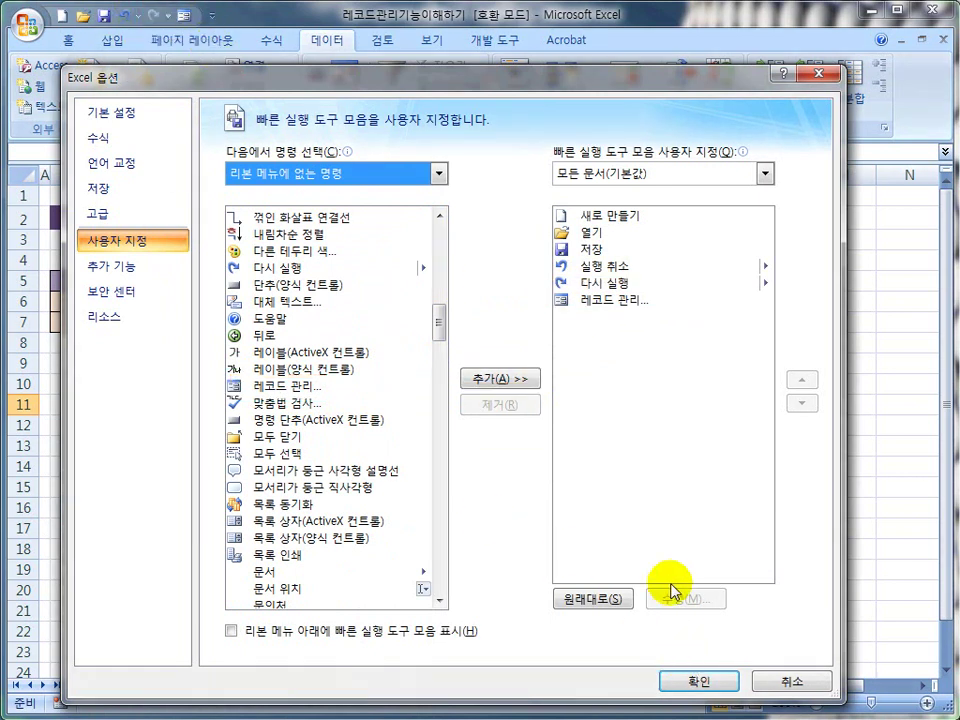
left_click(776, 679)
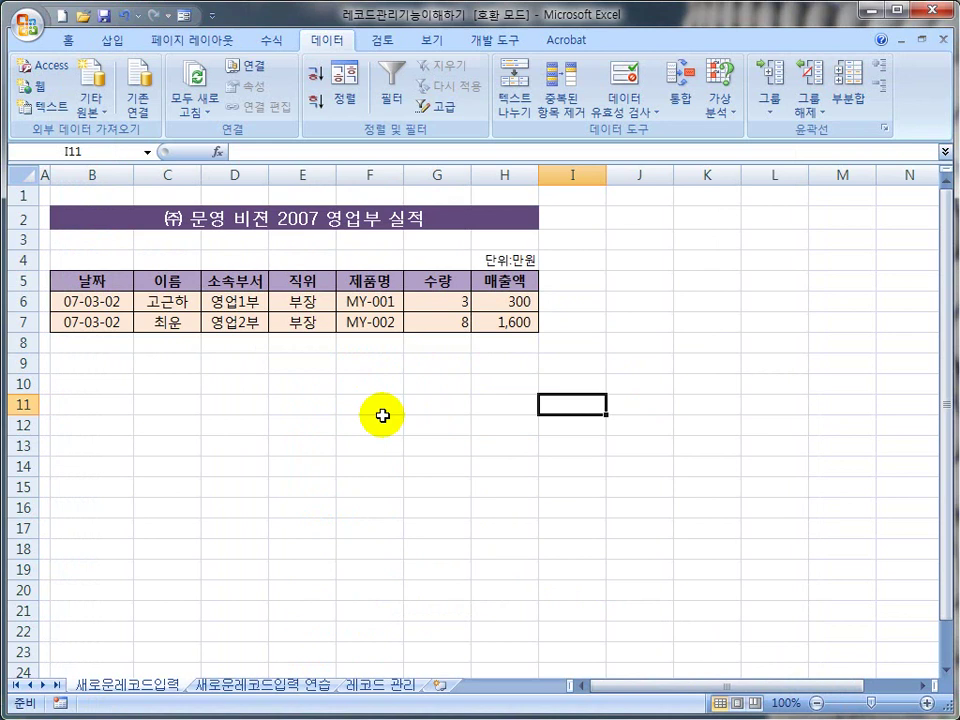
Select H7 in the sales table, open its 레코드 관리 data form and start a new record
key("ctrl+2")
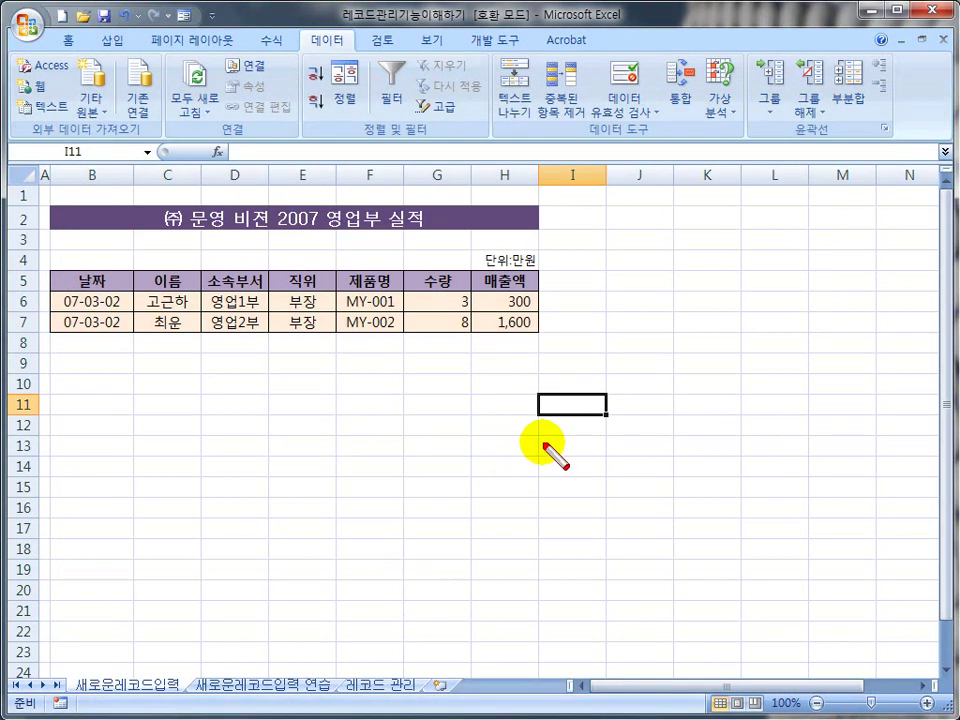
mouse_move(470, 312)
left_mouse_down()
mouse_move(550, 340)
mouse_move(538, 335)
left_mouse_up()
key("Escape")
left_click(510, 327)
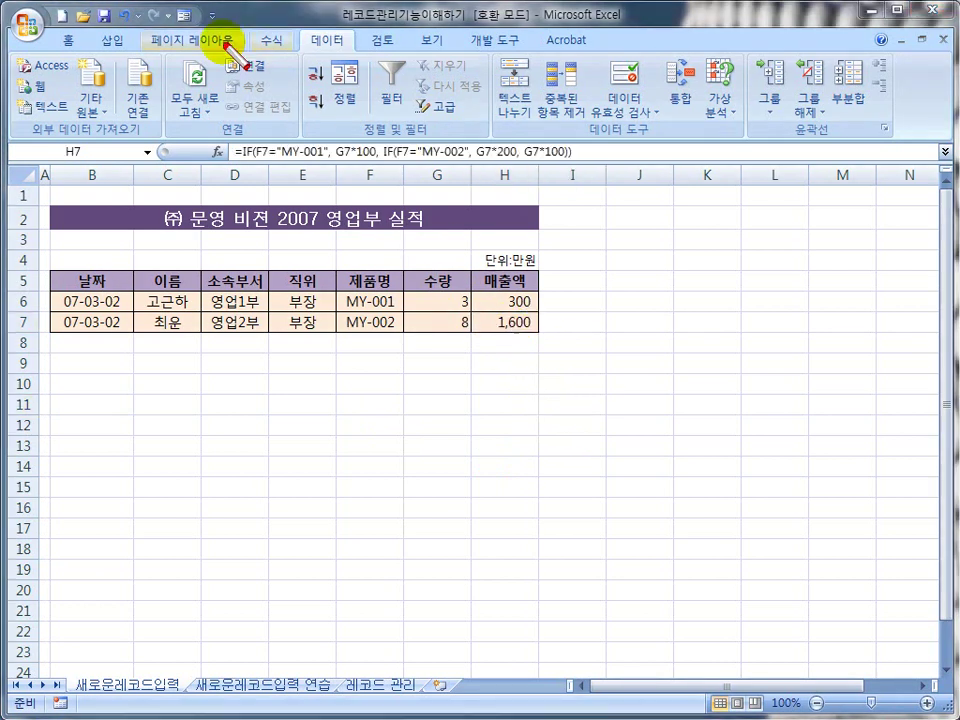
key("ctrl+2")
left_click_drag(170, 3, 204, 29)
key("Escape")
left_click(183, 16)
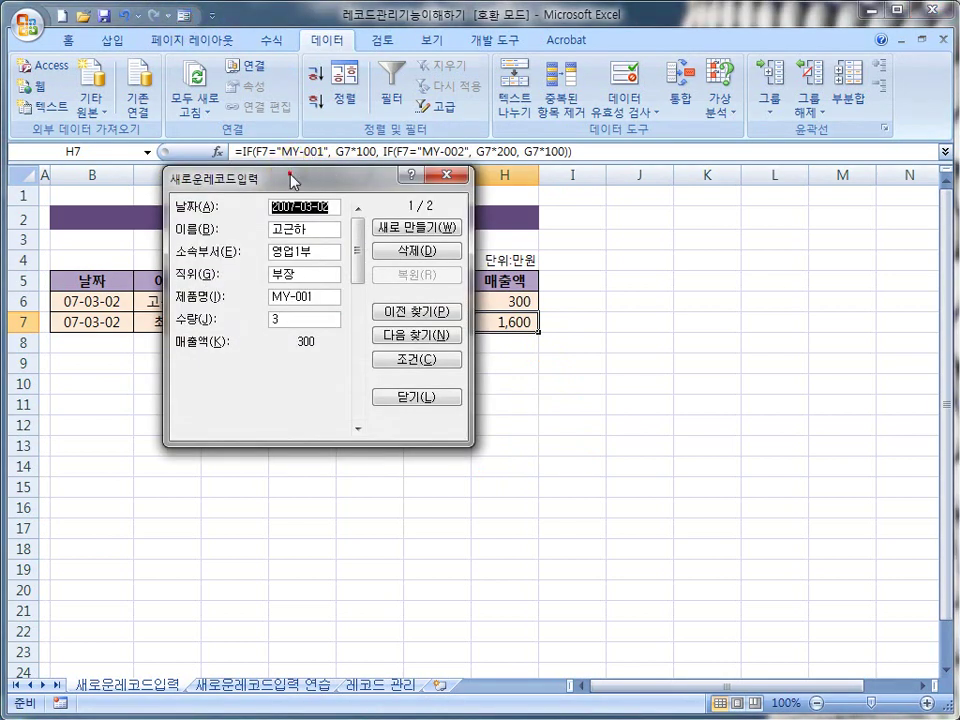
left_click_drag(293, 178, 378, 275)
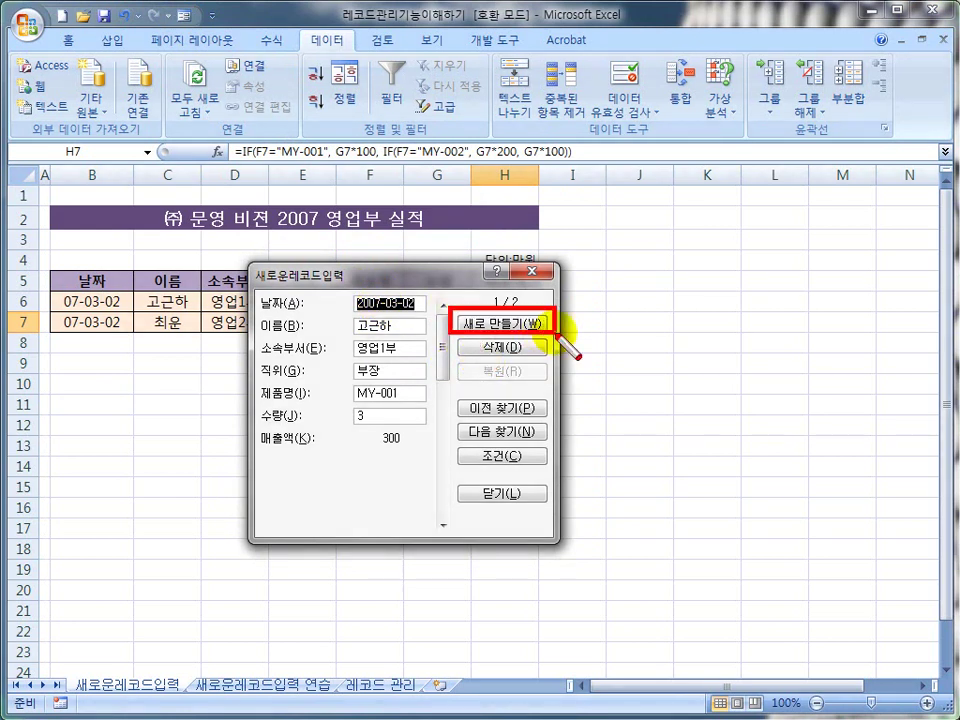
left_click(497, 328)
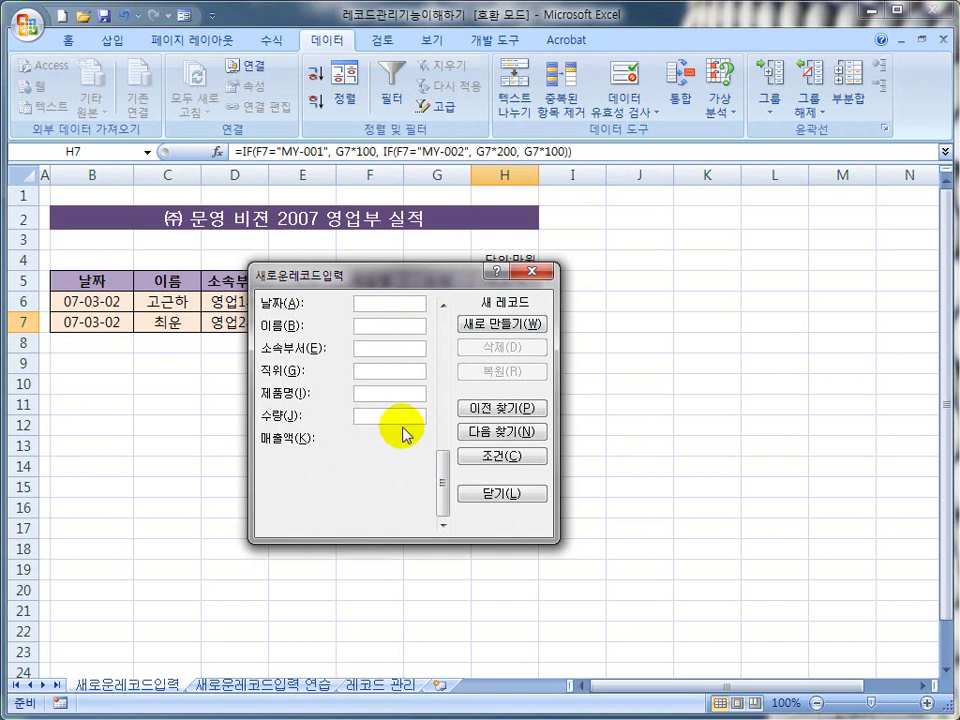
Add a record with date 07-03-06, the employee's name, department 영업3부, position 과장, product 세탁기 and quantity 3
left_click(375, 306)
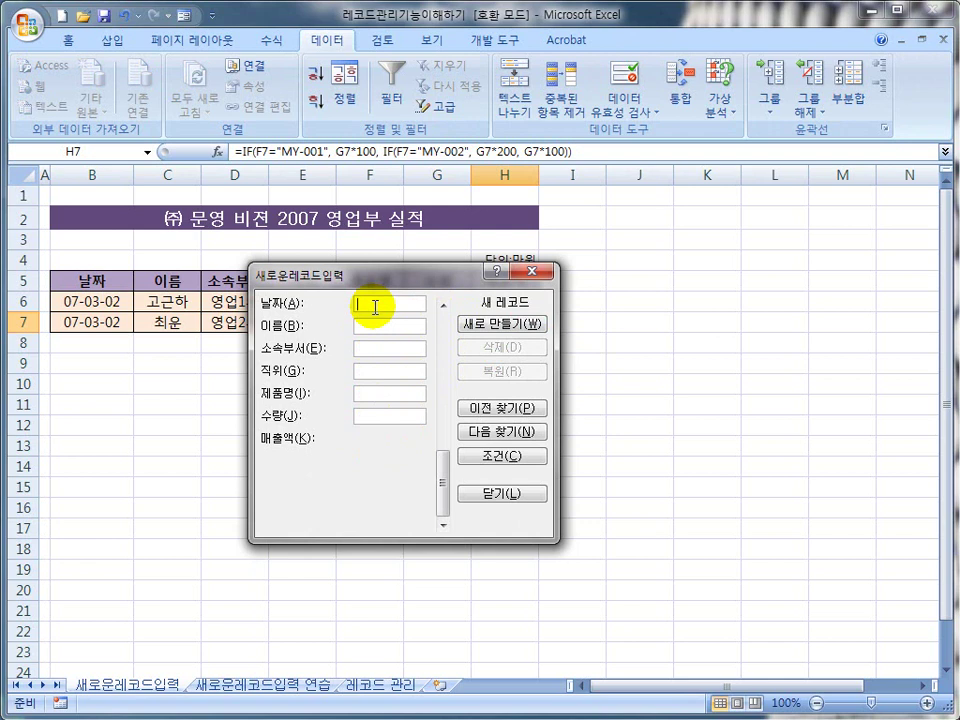
type("07-03-06")
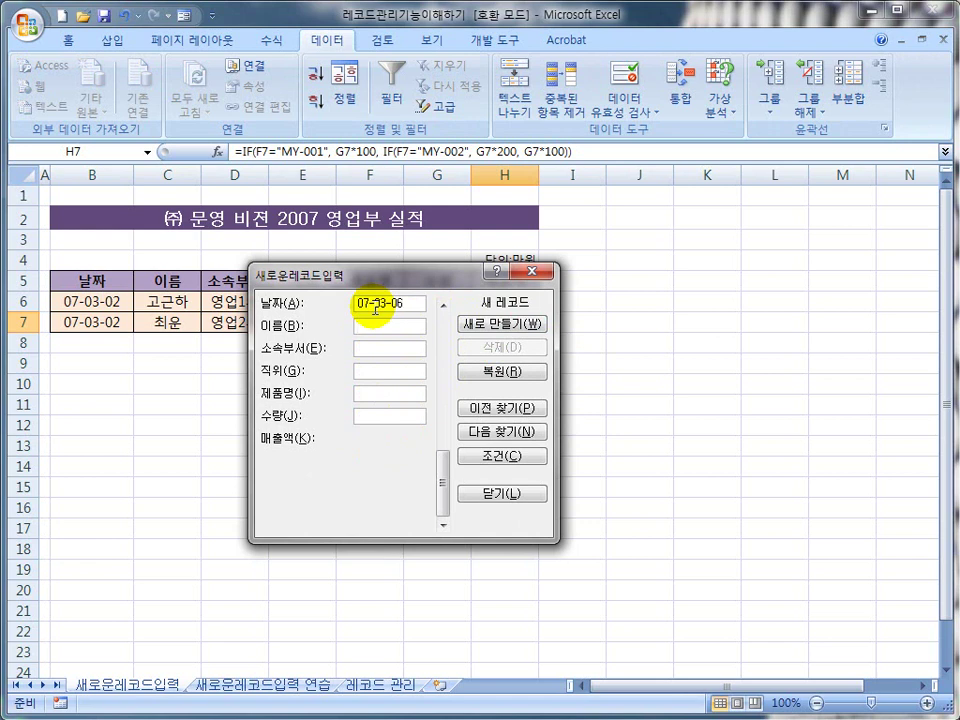
type("최")
type("청호")
type("영업3팀")
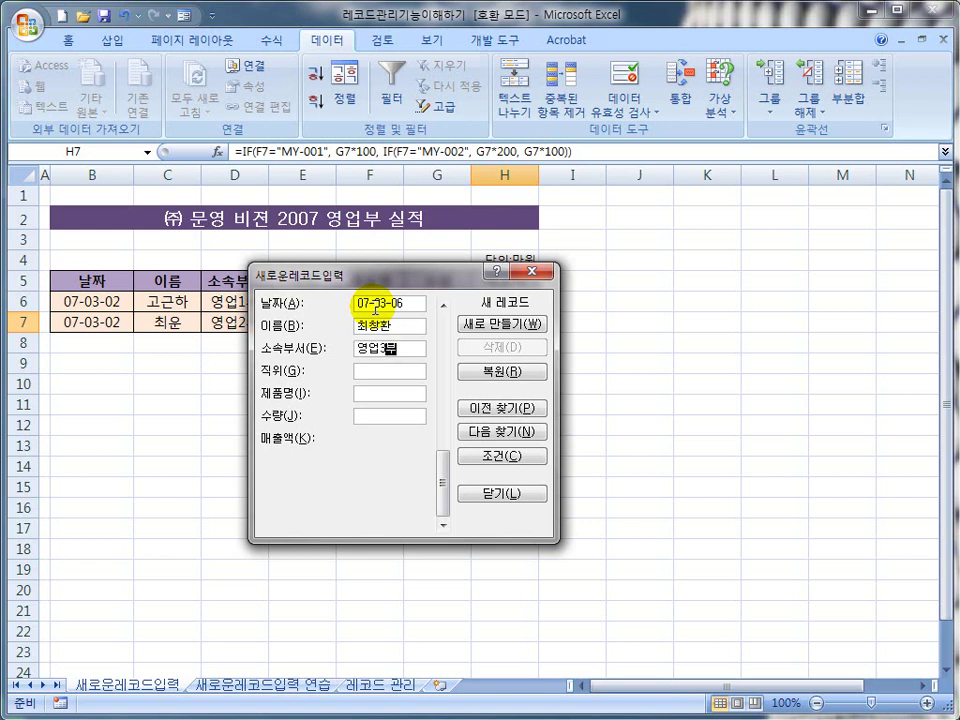
type("괒")
key("Tab")
type("세탁기")
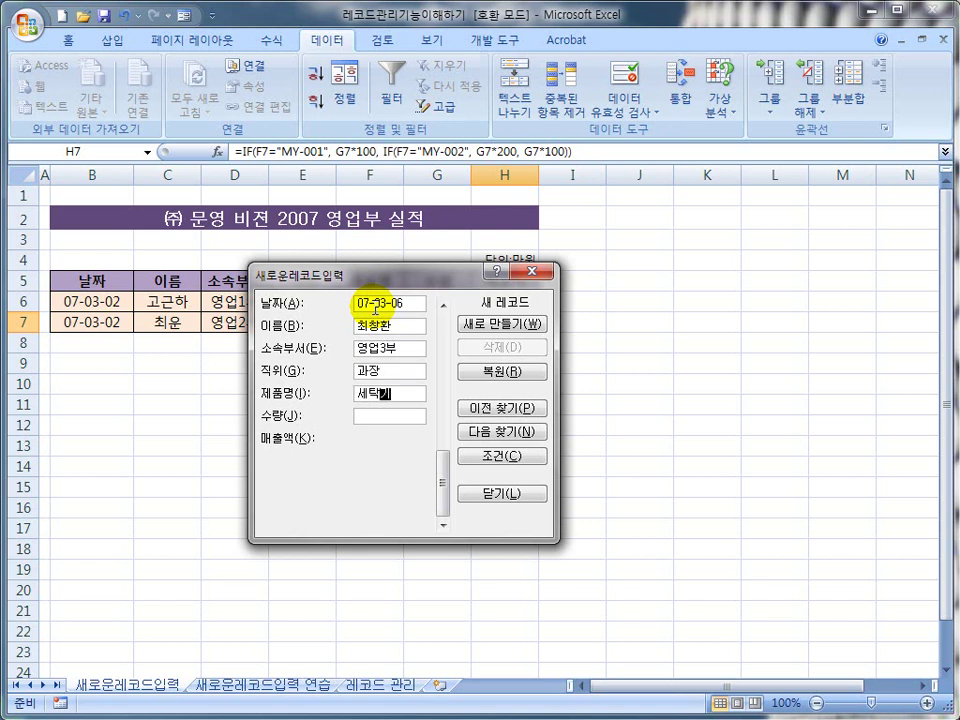
key("Tab")
type("3")
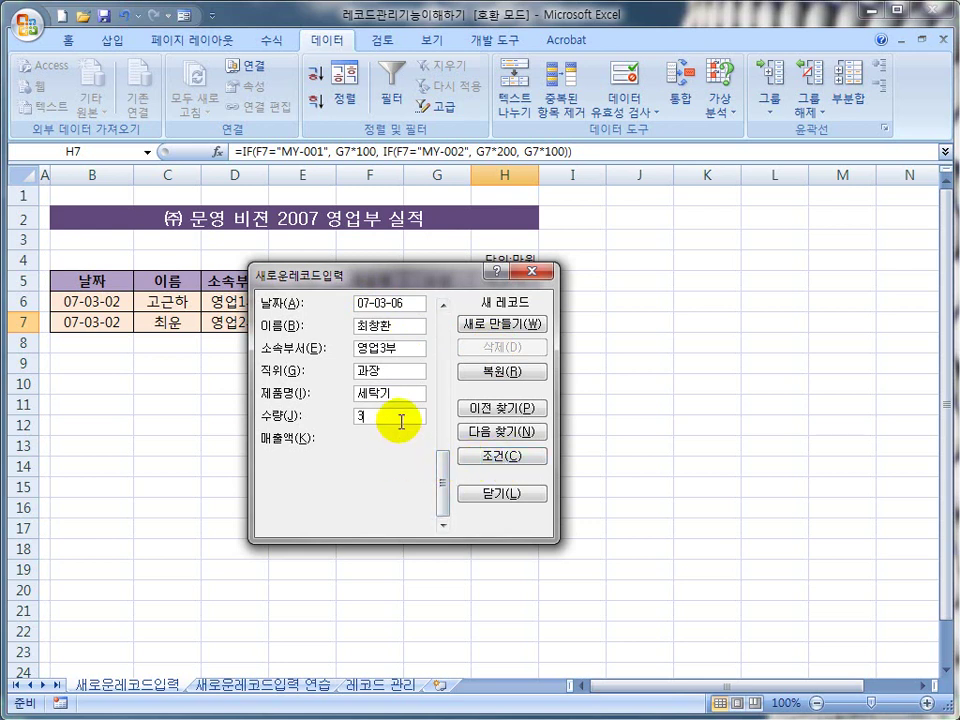
key("Return")
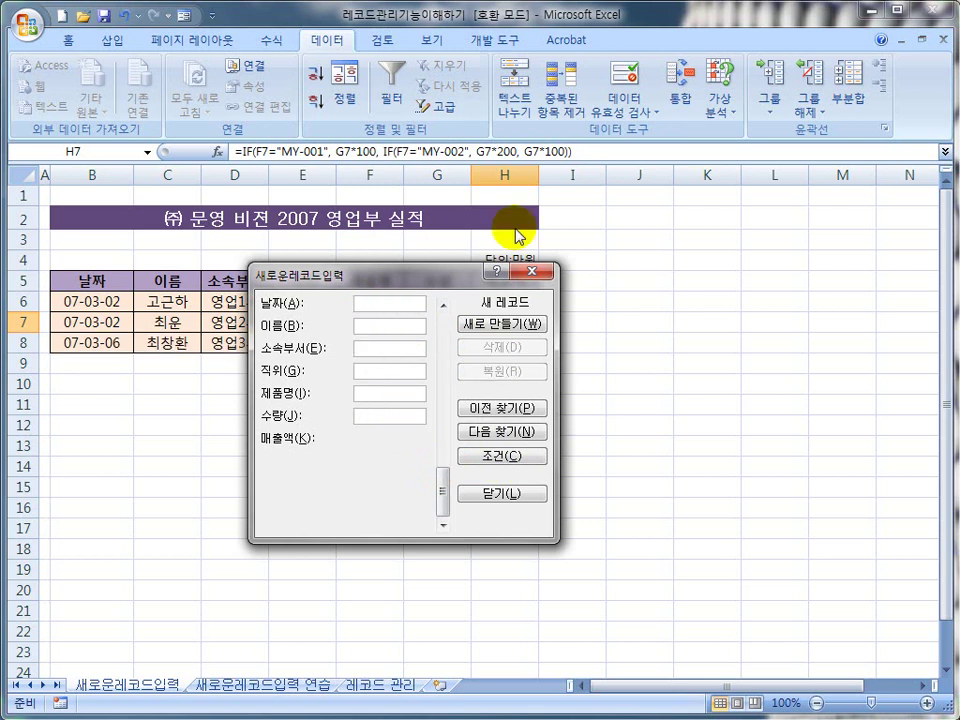
Fill the next new record with date 07-03-12, the employee's name, department 영업2부 and position 대리
left_click_drag(466, 270, 758, 273)
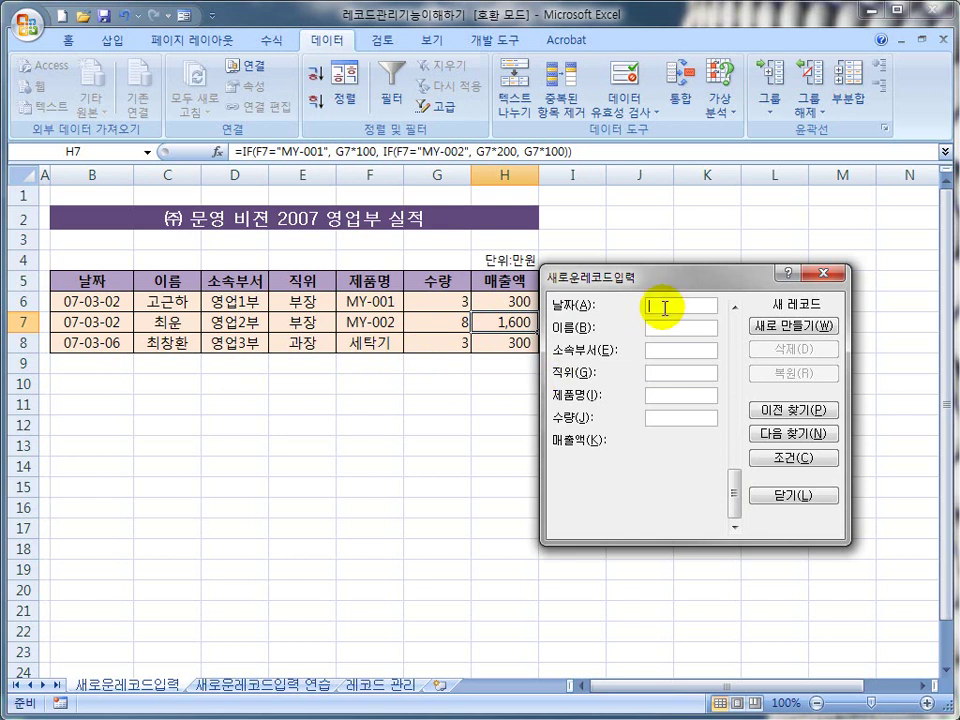
type("07-03-12")
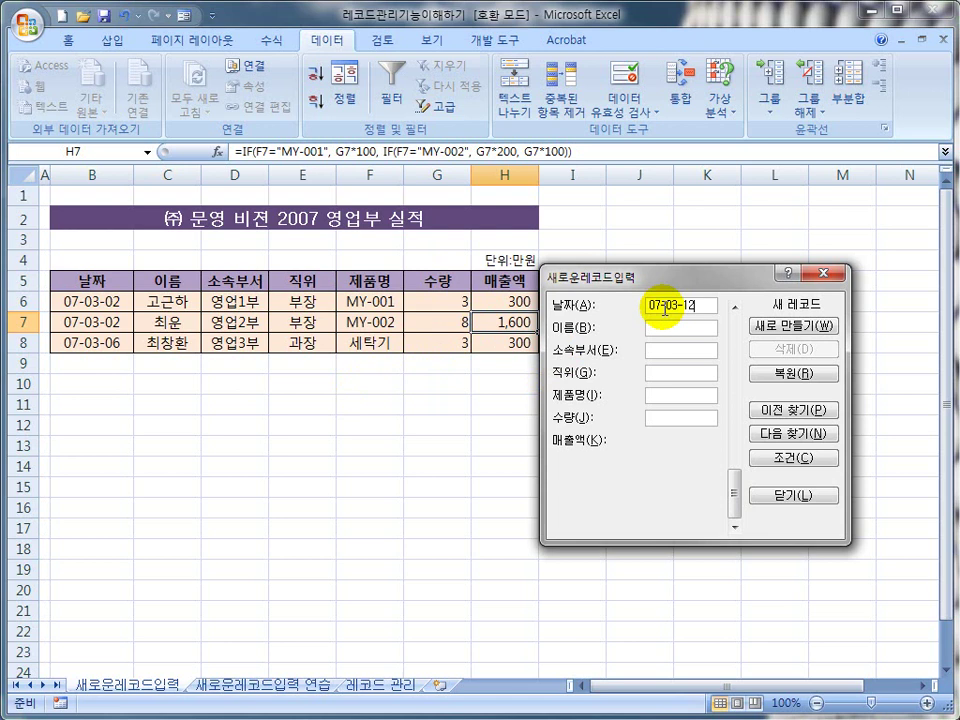
type("김주영")
type("영업")
type("2")
type("부")
key("Tab")
type("대리")
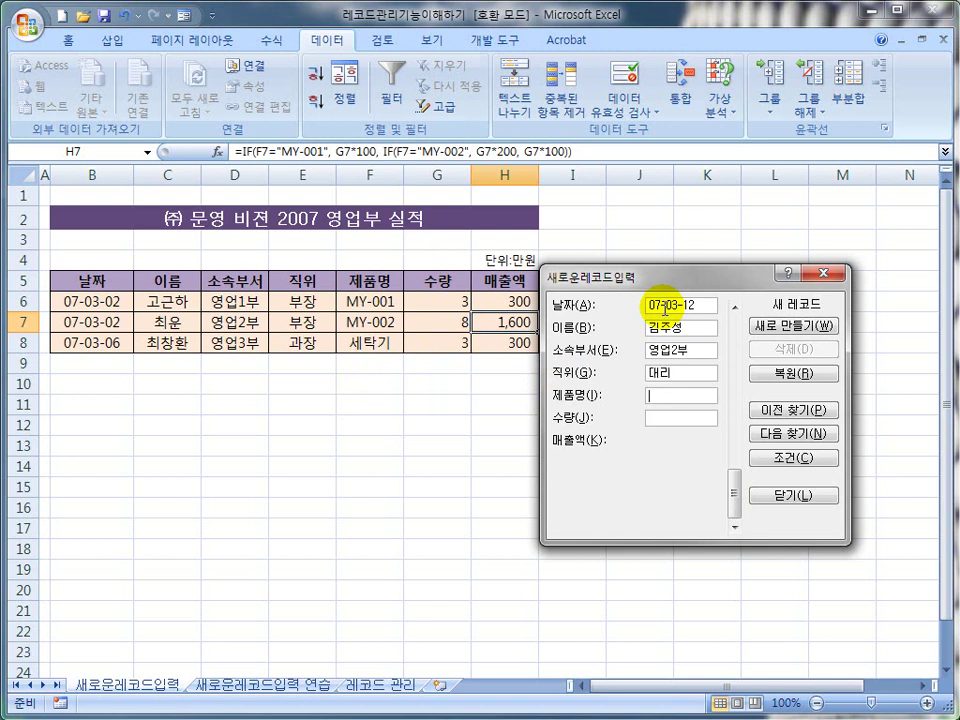
Enter the product 텔레비젼 and quantity 50, and add the record to the table
type("ㅌ")
type("레비")
key("BackSpace")
key("BackSpace")
type("비전")
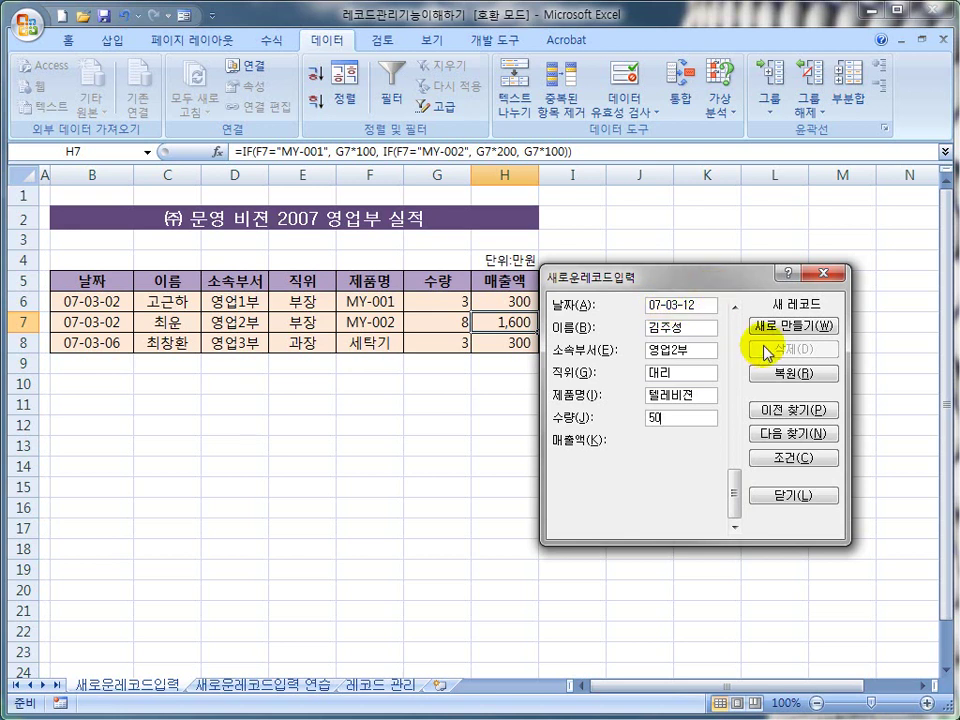
key("Return")
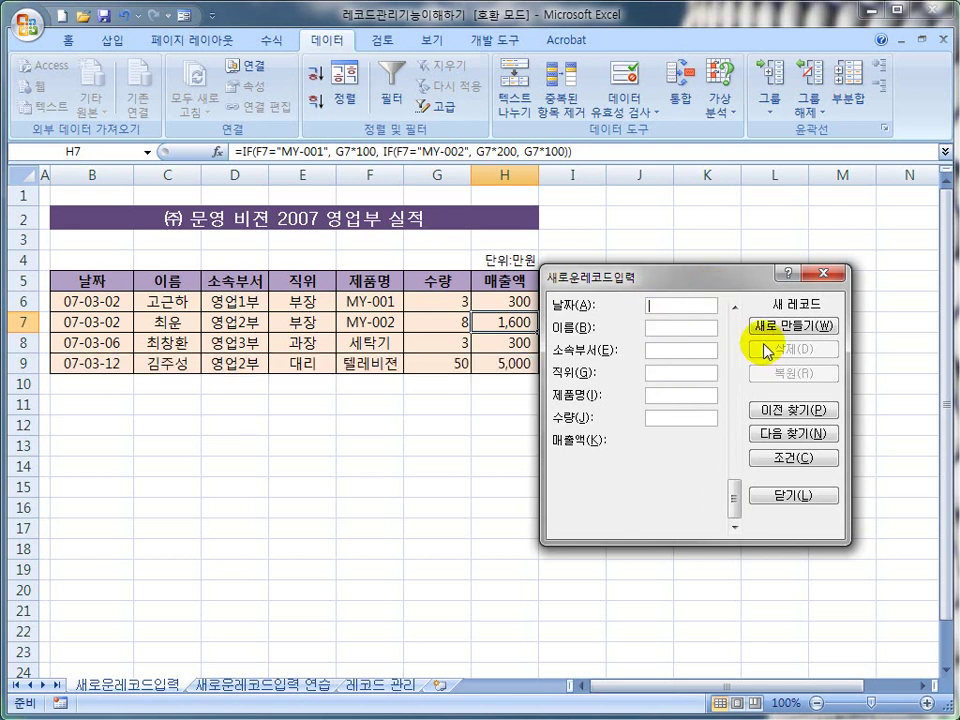
Close the data form and go to the sheet 새로운레코드입력 연습
left_click_drag(637, 286, 661, 283)
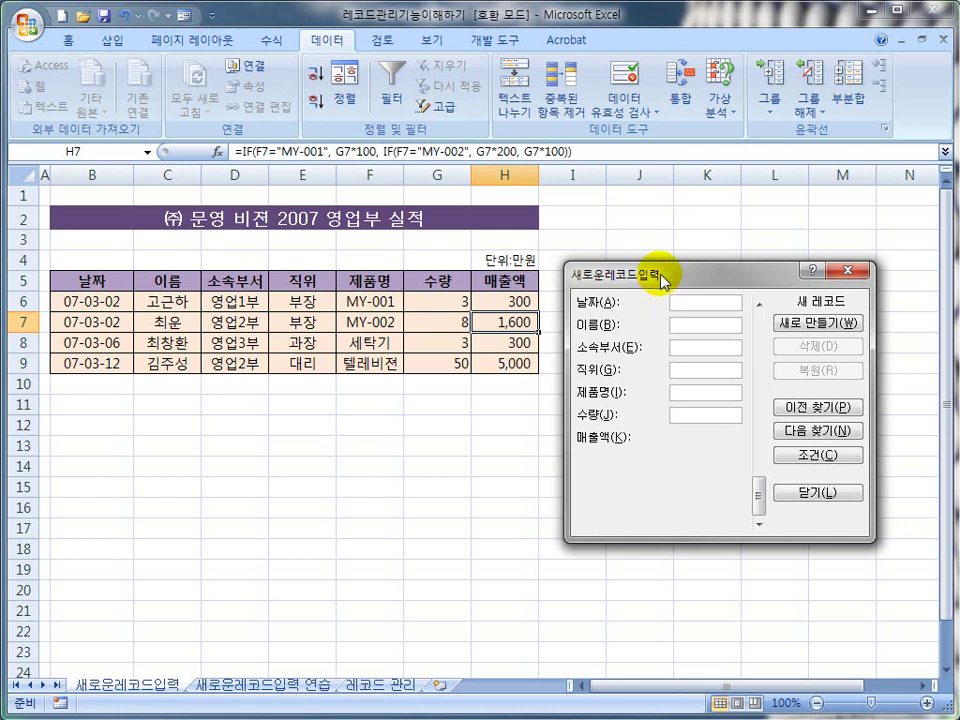
left_click(826, 494)
left_click(717, 463)
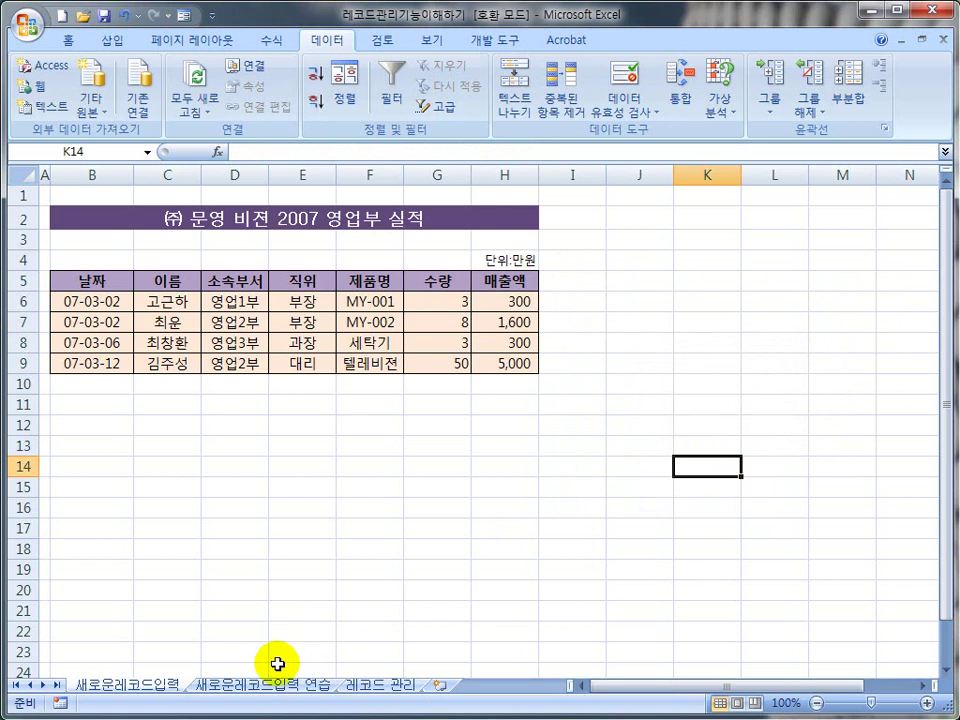
left_click(245, 685)
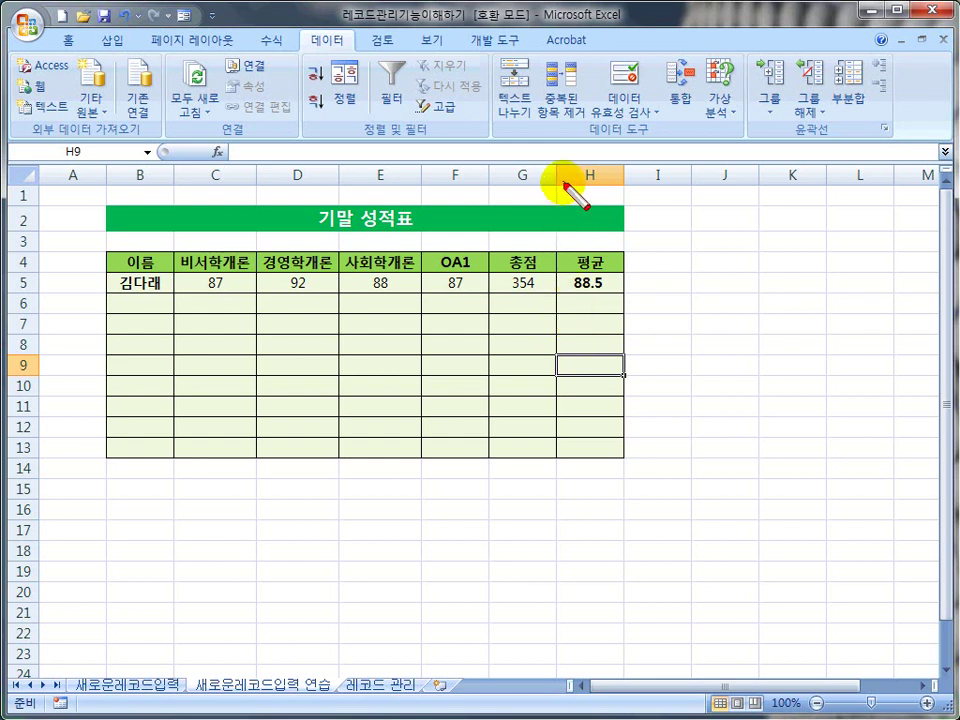
Open the data form for the 기말 성적표 table and move it clear of the first columns
left_click(587, 285)
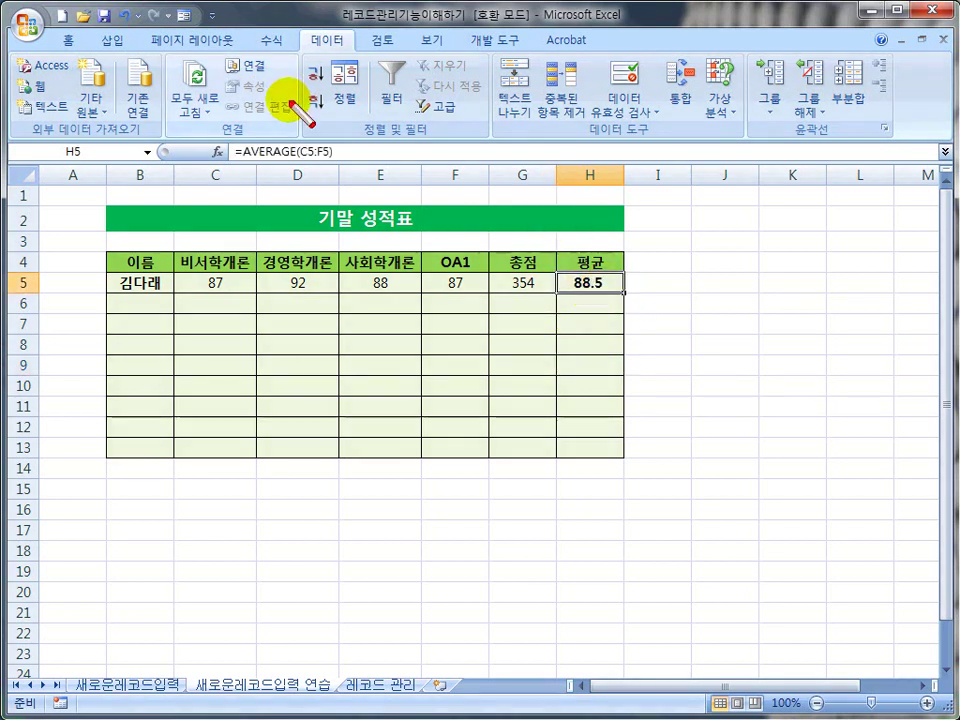
left_click(186, 18)
left_click_drag(680, 271, 553, 264)
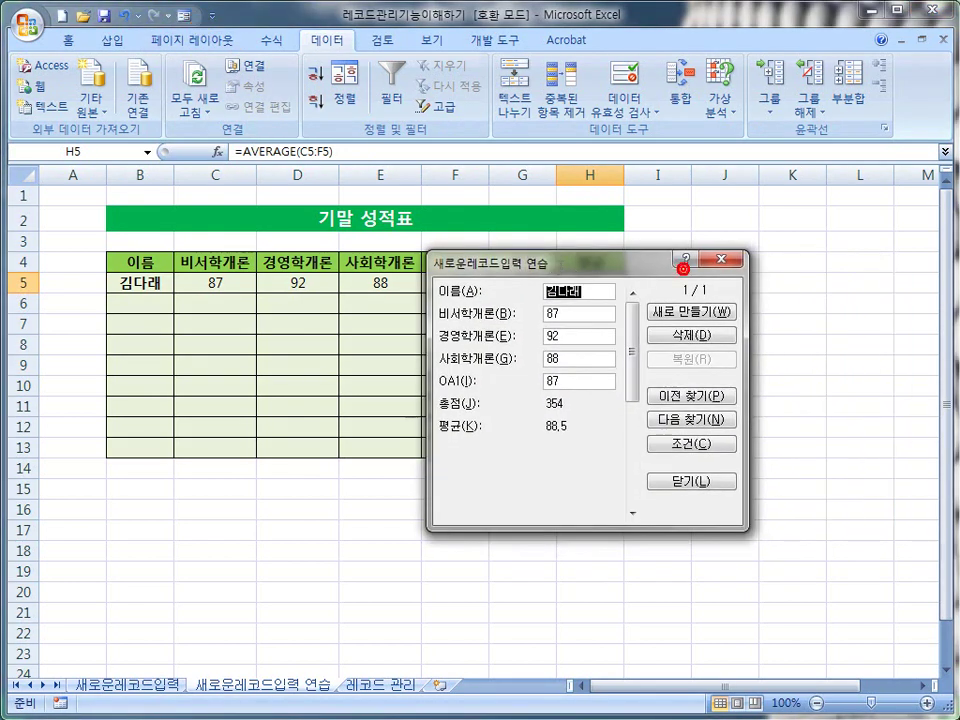
Add a new record with the student's name and scores 비서학개론 78, 경영학개론 67, 사회학개론 87 and OA1 90
left_click(675, 313)
left_click(563, 291)
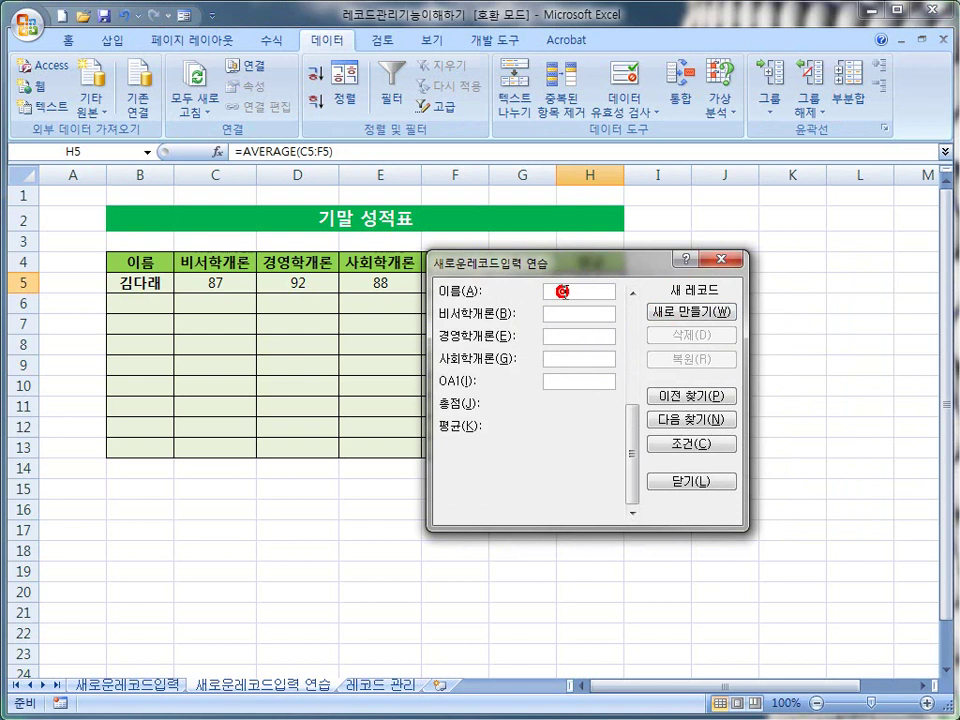
type("기")
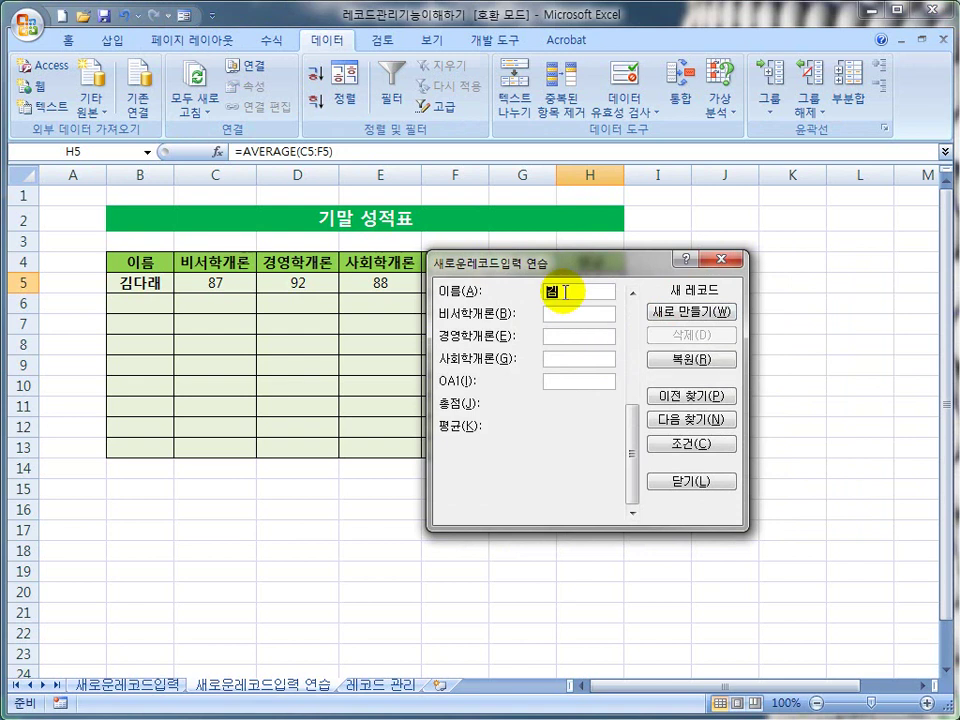
type("현희")
key("Tab")
type("786787")
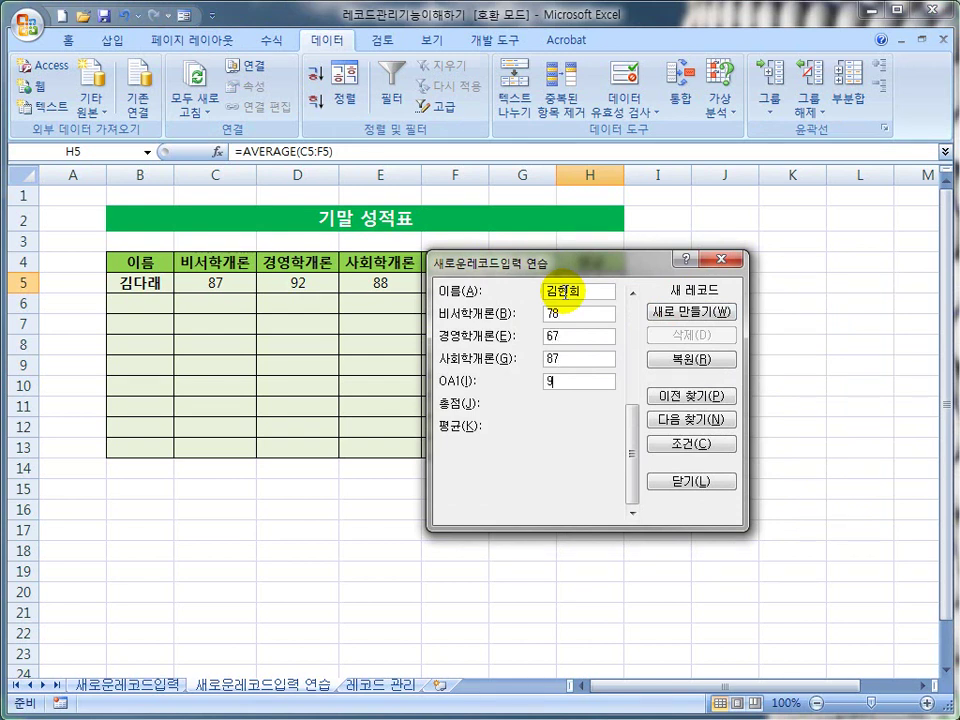
key("Return")
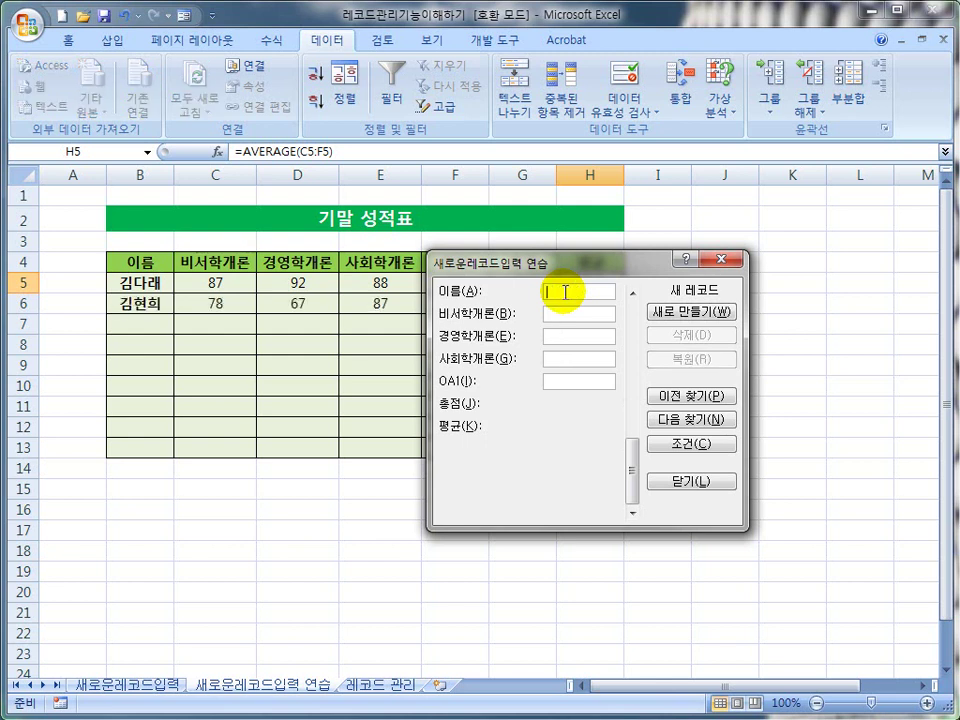
Add a record with the next student's name and scores 비서학개론 89, 경영학개론 89, 사회학개론 78 and OA1 67
type("김향미")
key("Tab")
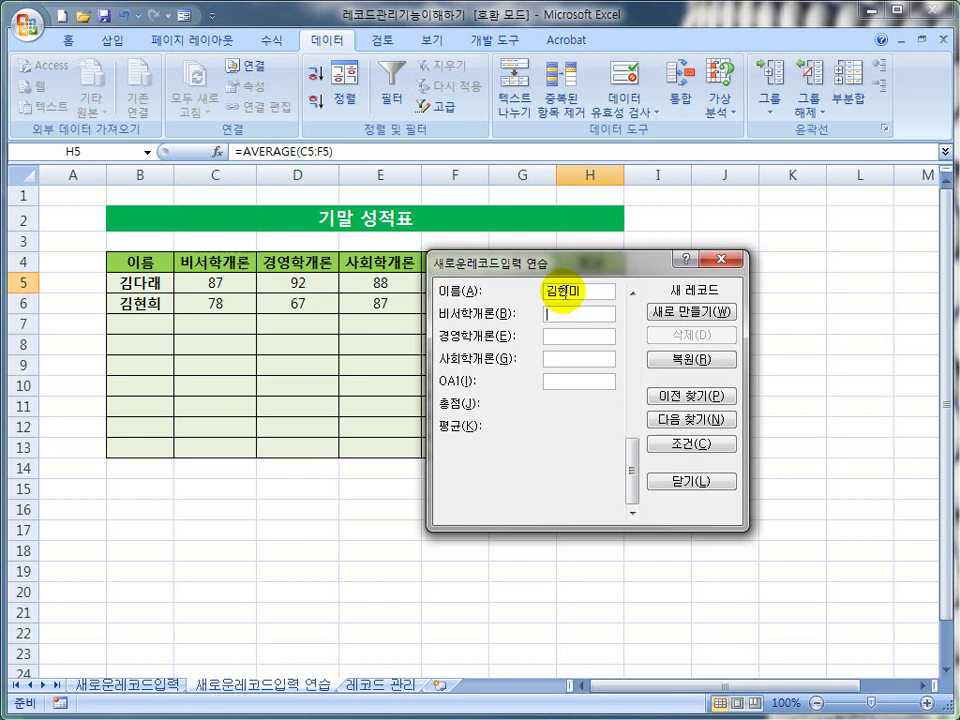
type("89")
key("Tab")
type("767")
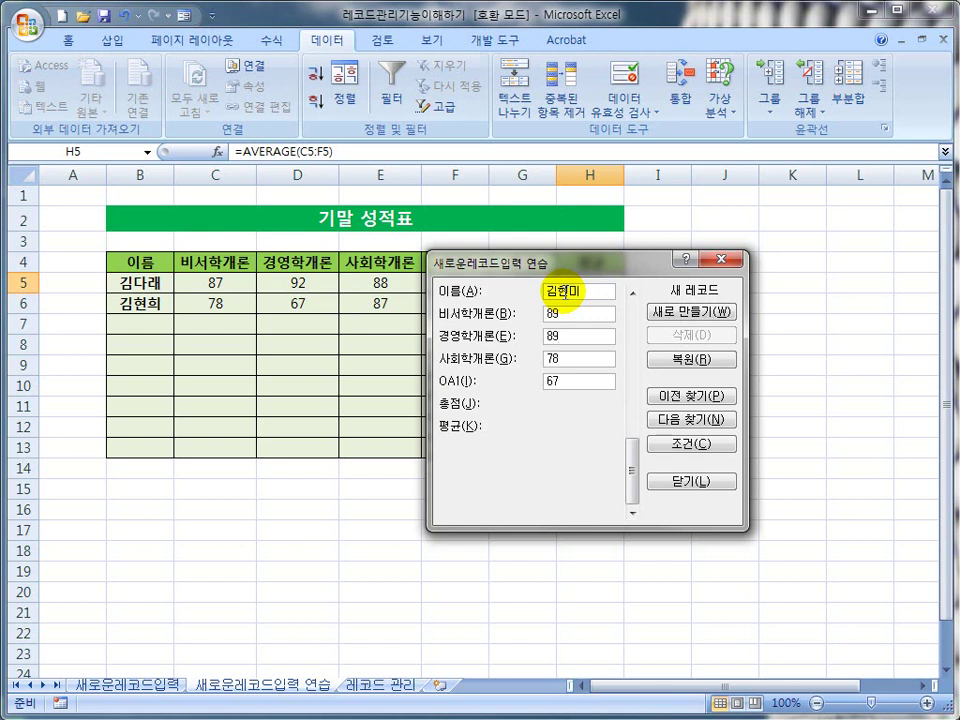
left_click(697, 312)
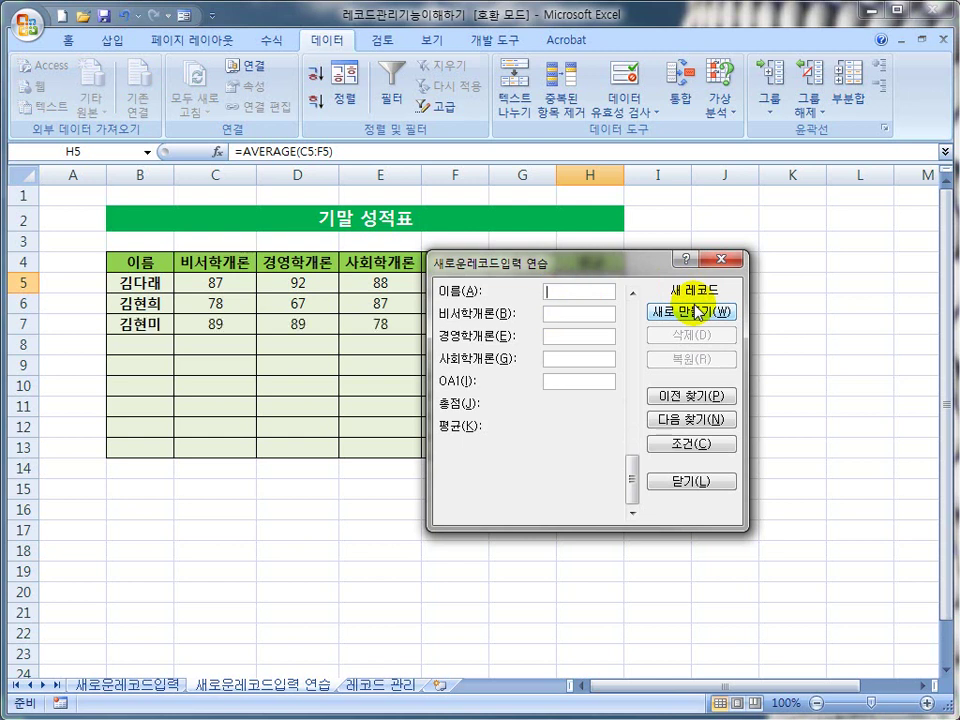
Add a record with the student's name and scores 비서학개론 90, 경영학개론 90, 사회학개론 89 and OA1 78
type("김승미")
key("Tab")
type("90909")
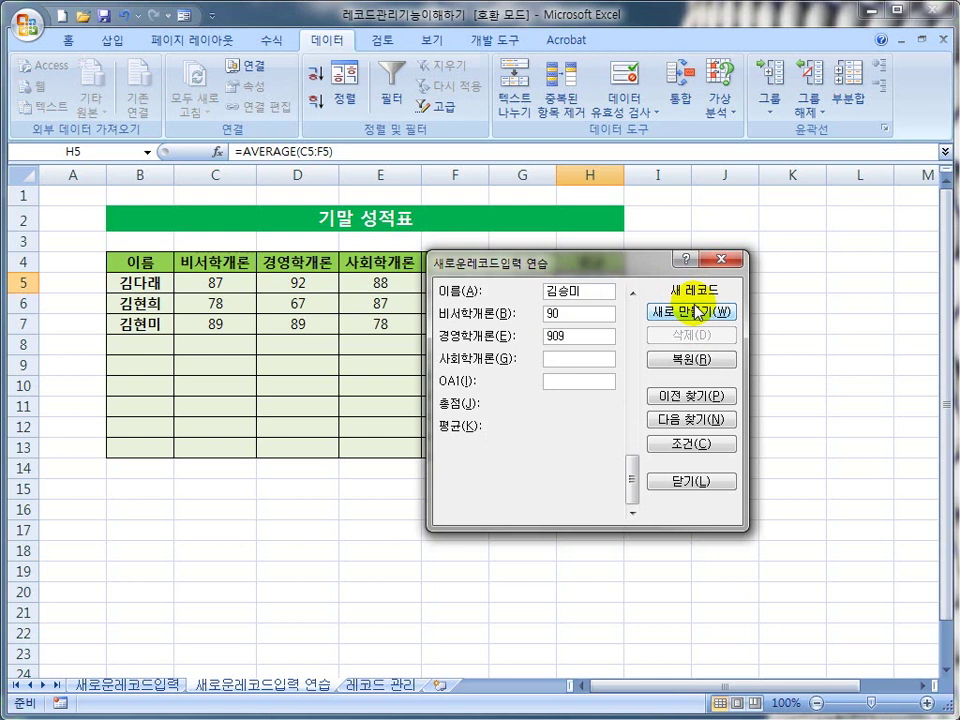
key("BackSpace")
type("89")
key("Tab")
left_click(697, 312)
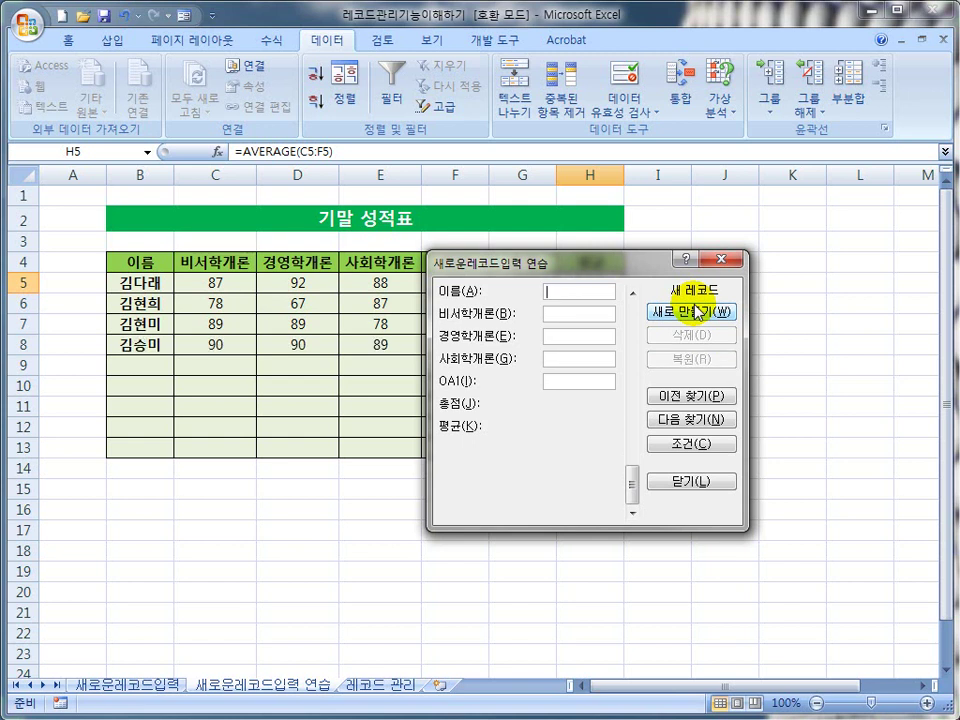
Add a record with the student's name and scores 비서학개론 56, 경영학개론 78, 사회학개론 89 and OA1 78
type("ㄱ")
type("김은정")
key("Tab")
type("56")
key("Tab")
key("Tab")
type("8978")
left_click(697, 311)
Add a record with the student's name and scores 비서학개론 67, 경영학개론 89, 사회학개론 87 and OA1 67
type("김")
type("영희")
key("Tab")
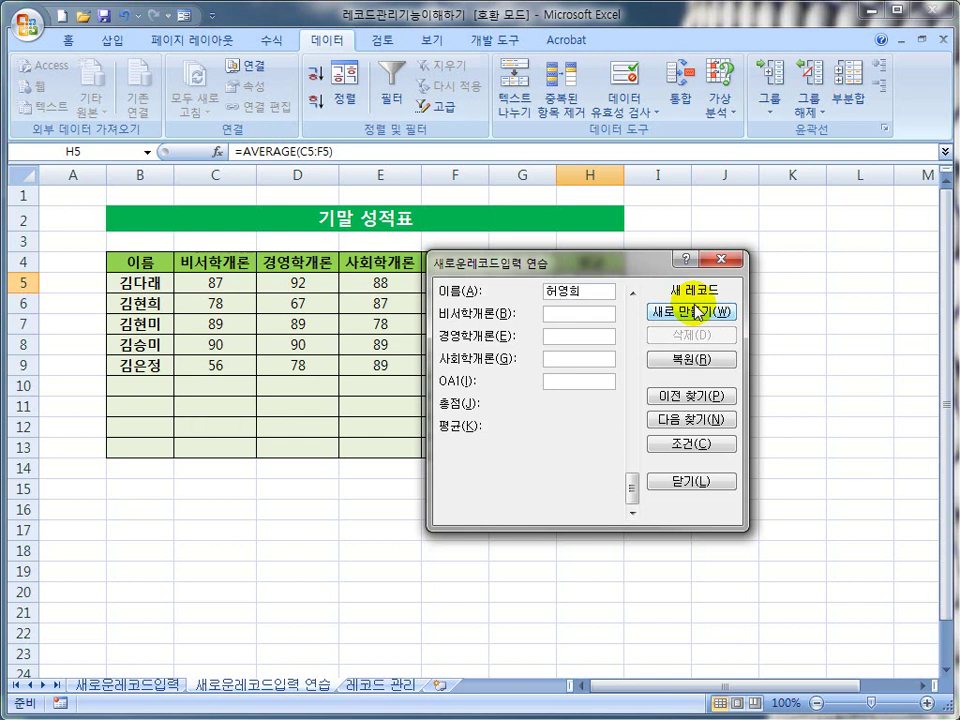
type("67")
type("89")
type("87")
left_click(697, 313)
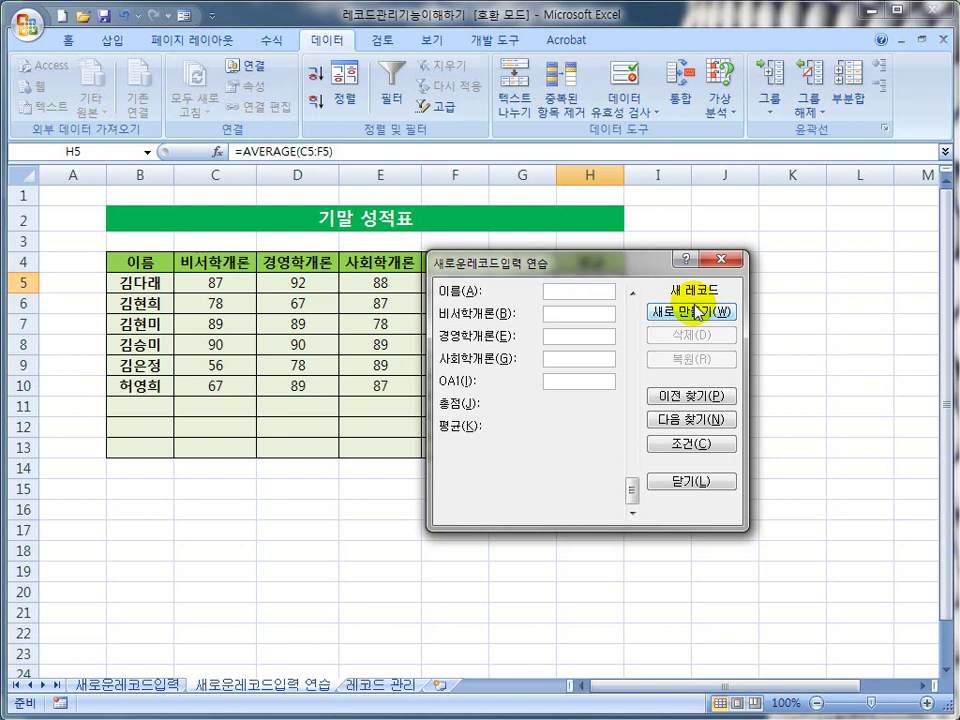
Add a record with the student's name and scores 비서학개론 67, 경영학개론 89, 사회학개론 78 and OA1 90
type("기")
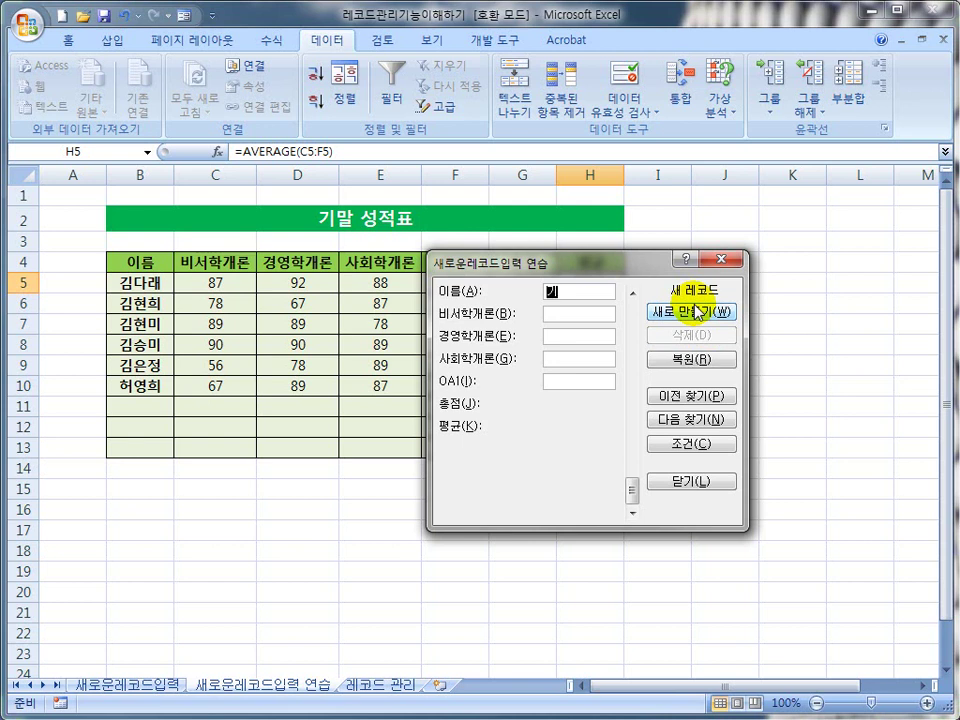
type("복남")
key("Tab")
type("89")
key("Tab")
type("90")
left_click(697, 311)
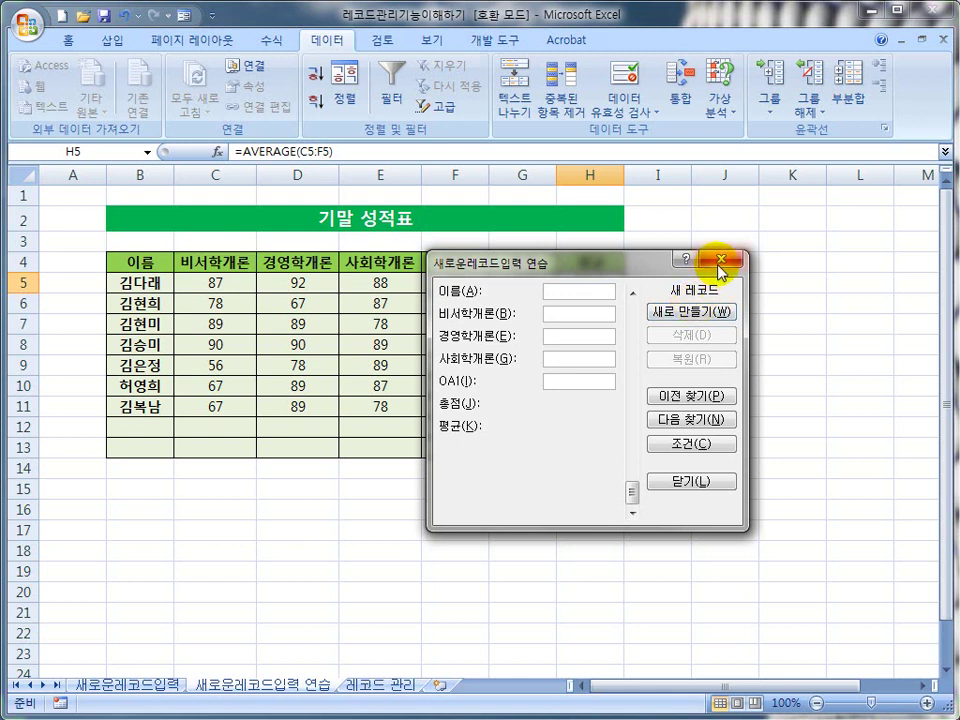
Close the data form and select the average in the last filled row, cell H11
left_click(683, 482)
left_click(695, 428)
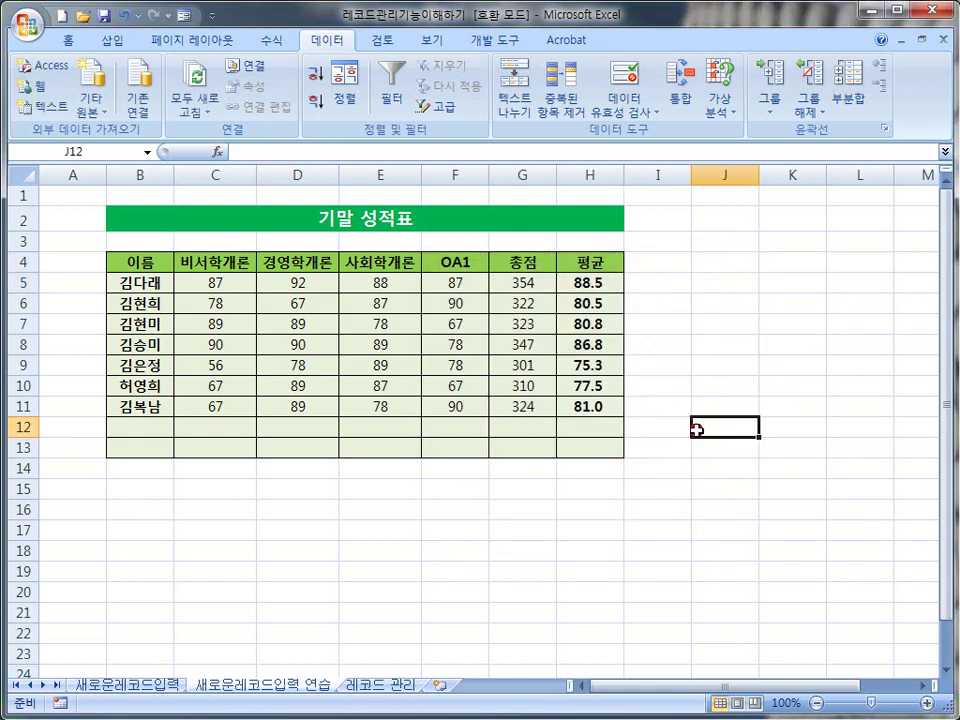
left_click(590, 406)
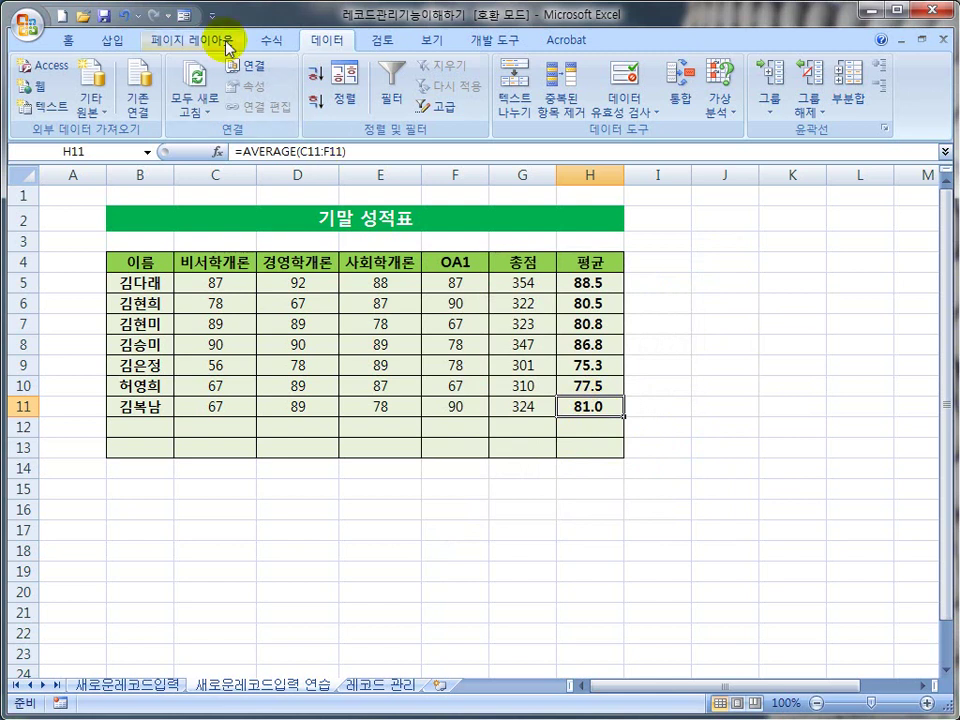
Reopen the data form for the grade table and browse forward through the records to the last one
left_click(184, 14)
left_click_drag(510, 262, 546, 251)
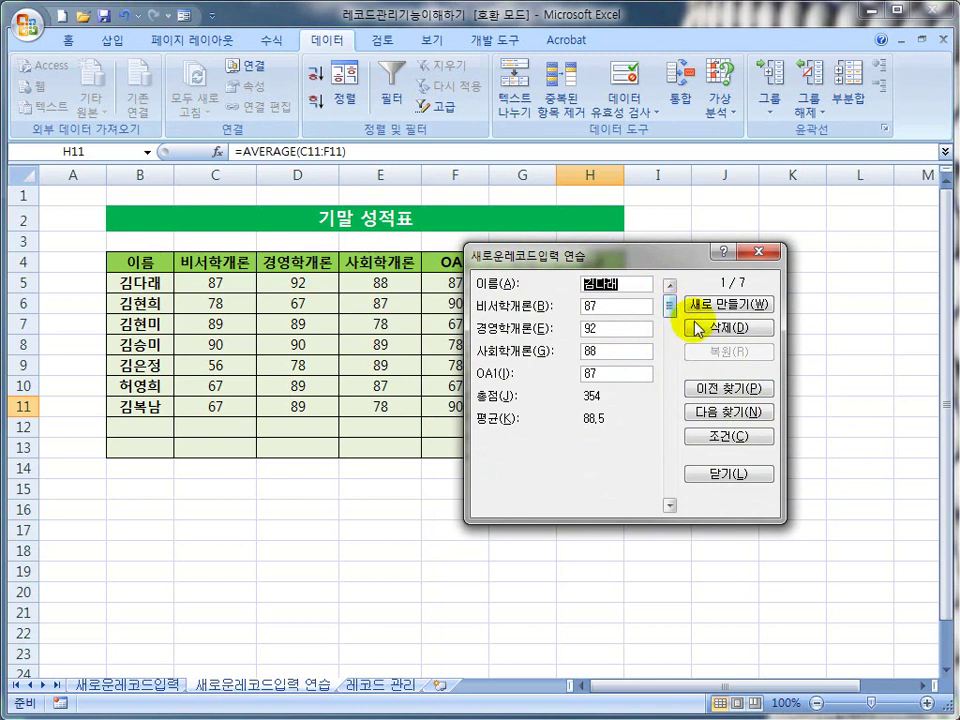
left_click(712, 394)
left_click(711, 412)
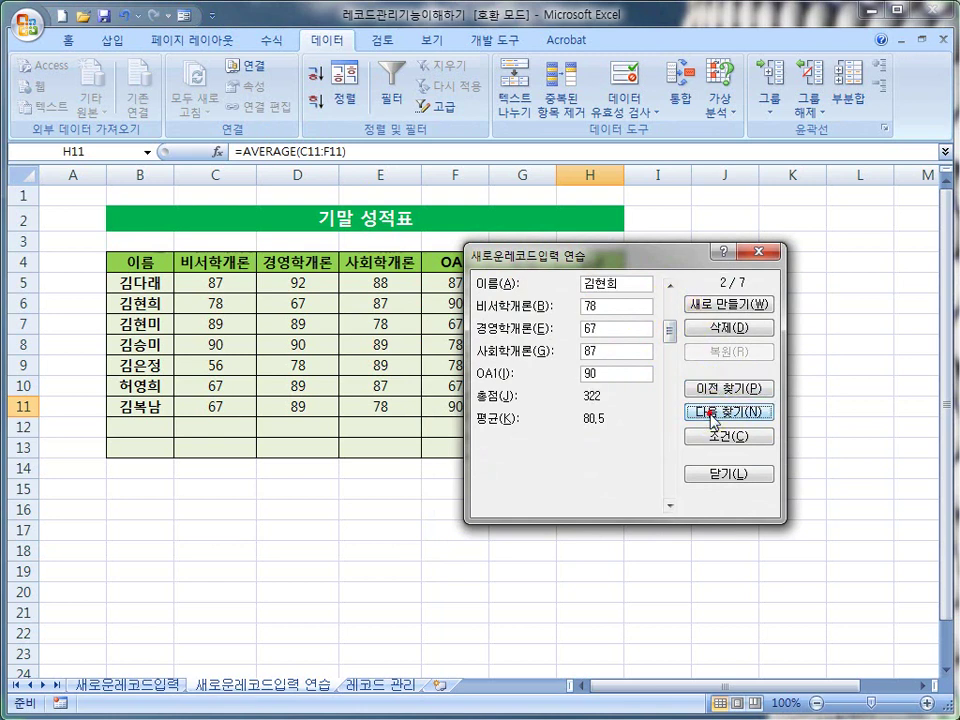
left_click(711, 412)
left_click(711, 412)
left_click(711, 412)
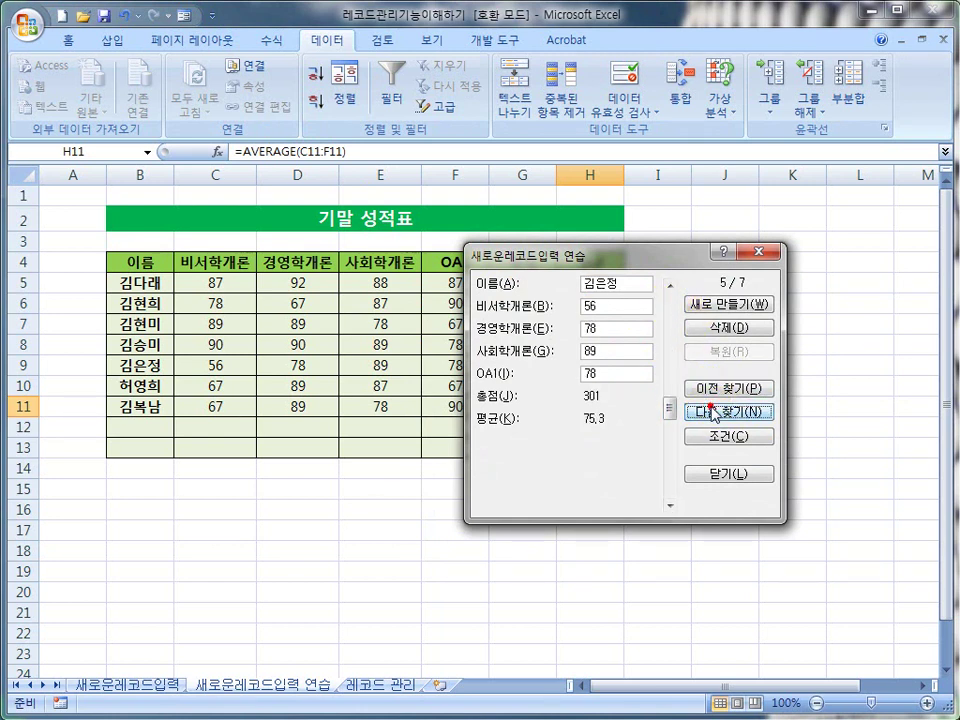
left_click(712, 412)
left_click(712, 412)
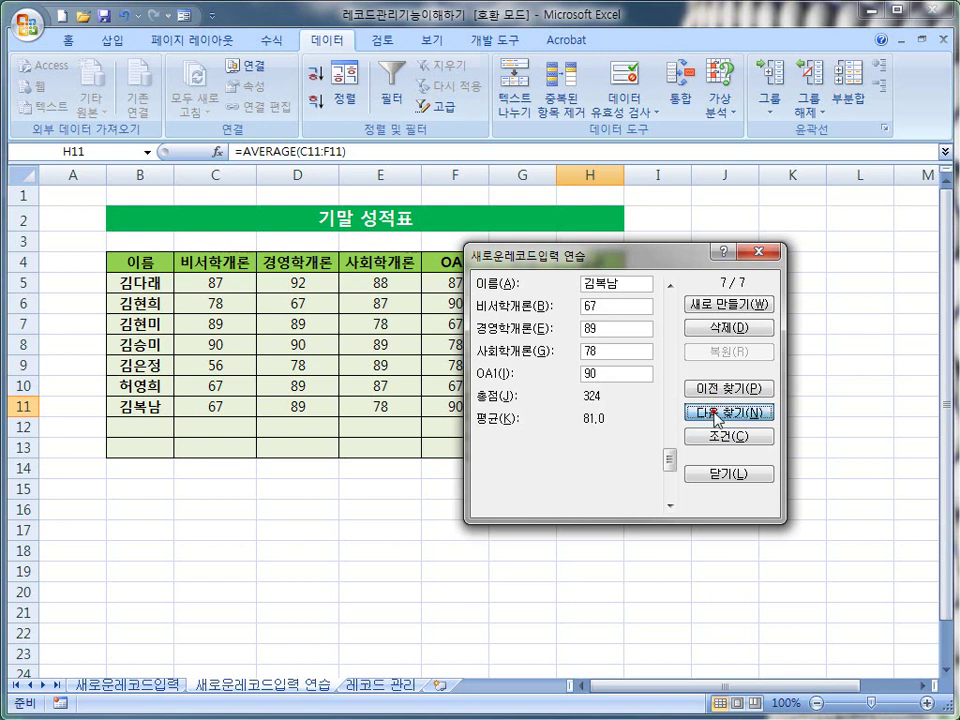
Browse backward through the records to the first one
left_click(719, 389)
left_click(719, 389)
left_click(720, 390)
left_click(721, 390)
left_click(720, 390)
left_click(720, 390)
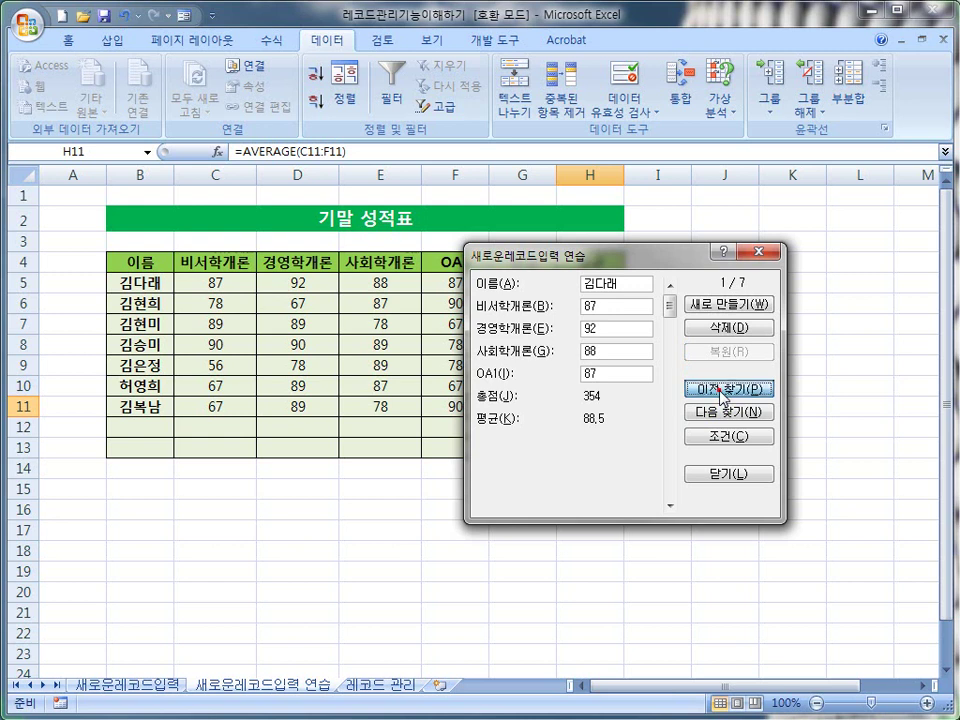
Go to the third record and change its 사회학개론 score to 89
left_click(718, 411)
left_click(719, 411)
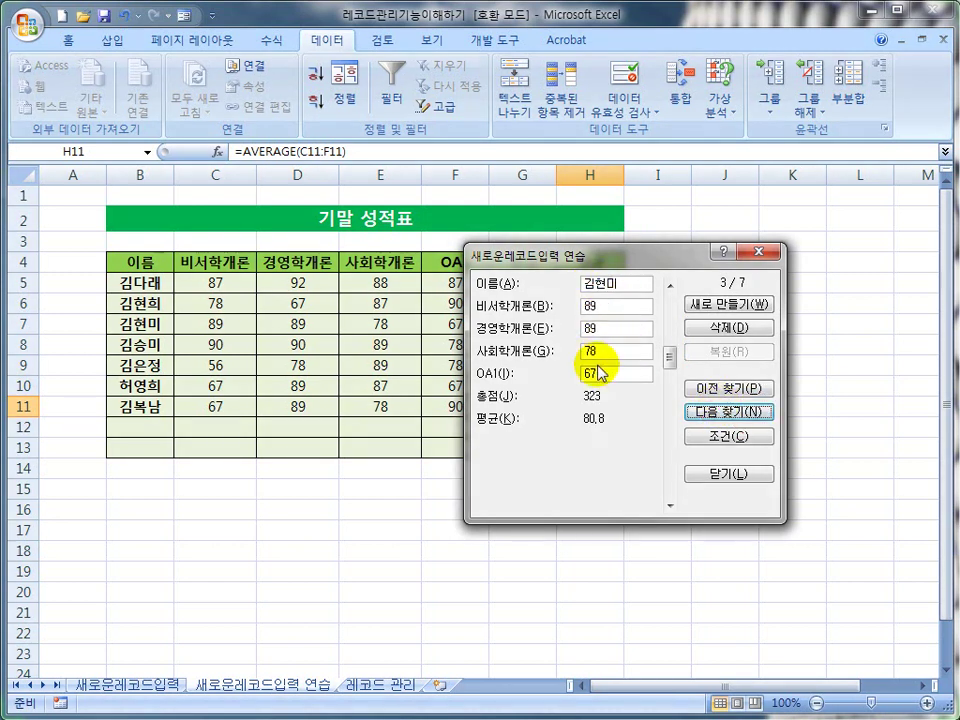
left_click_drag(606, 350, 543, 356)
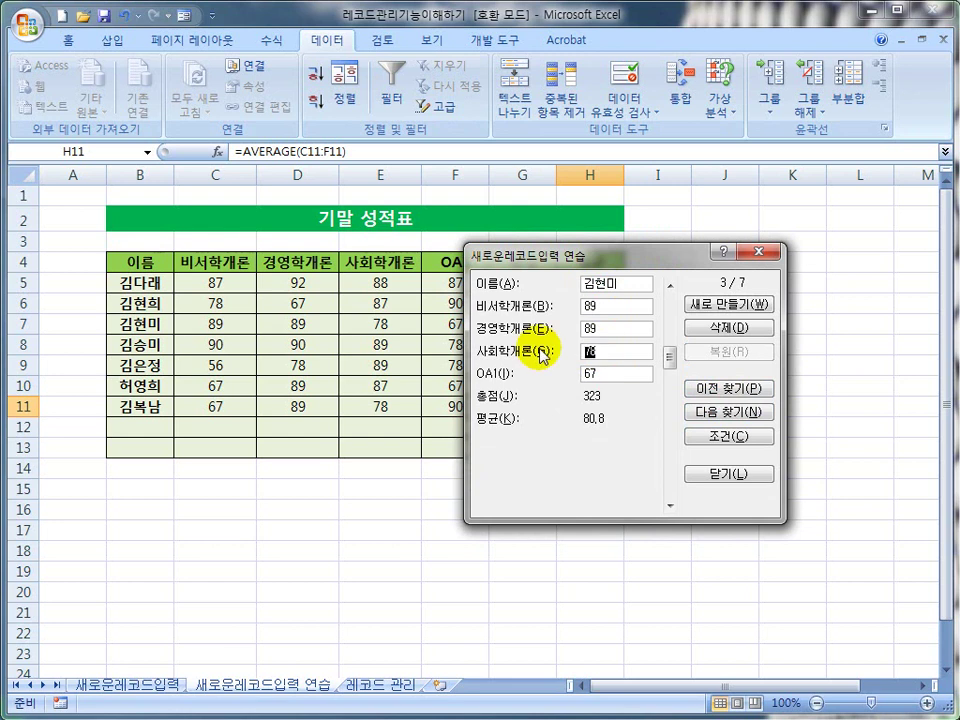
type("89")
key("Return")
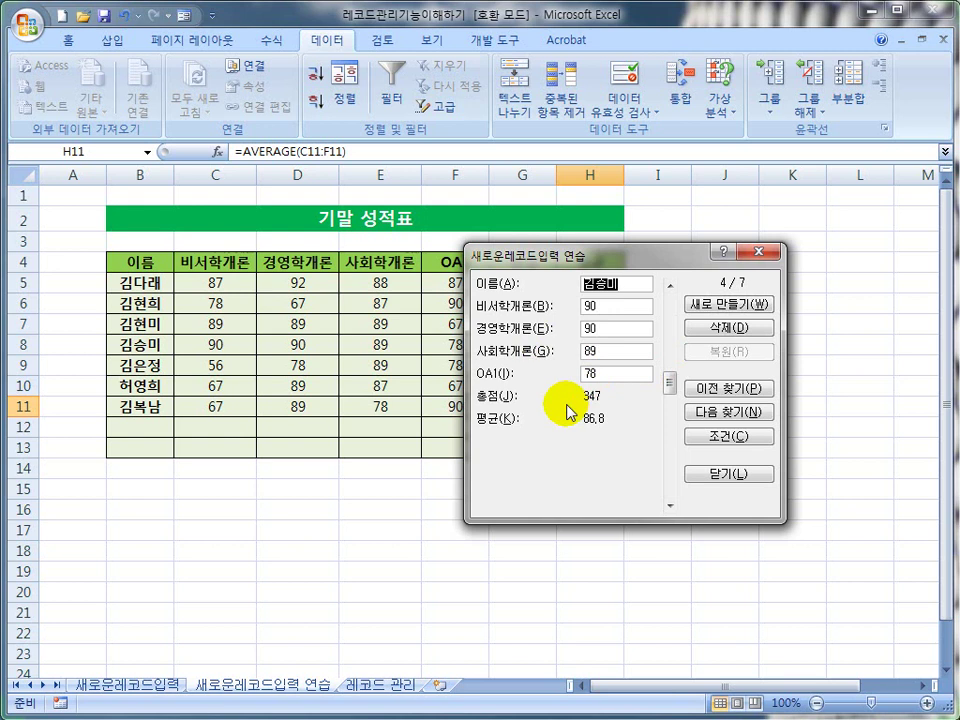
Go back to the second record and delete it permanently from the table
left_click(712, 394)
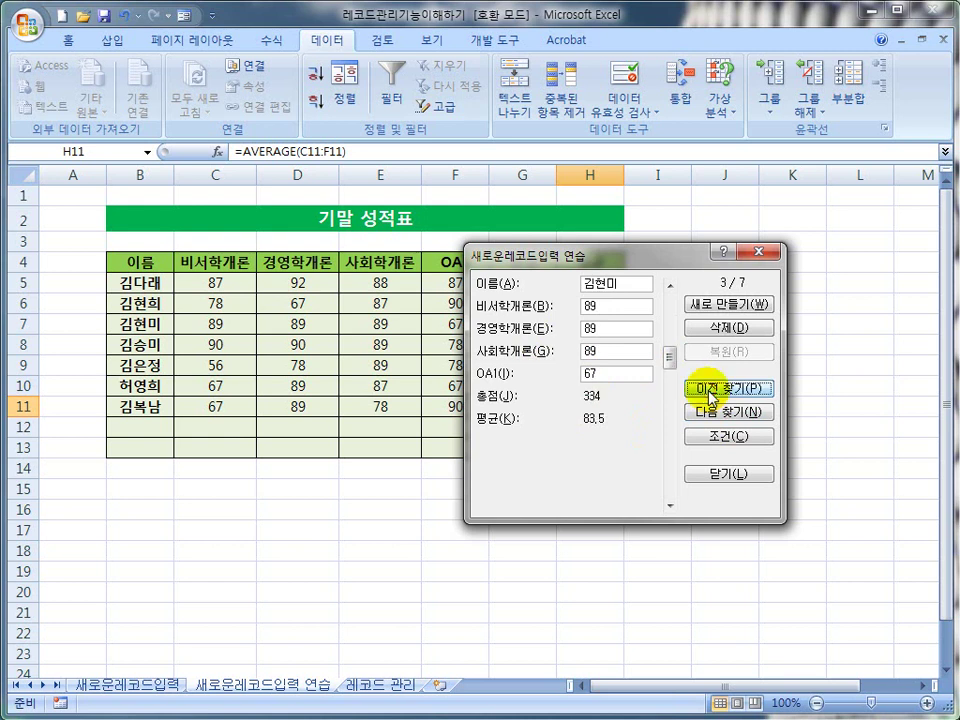
left_click(710, 392)
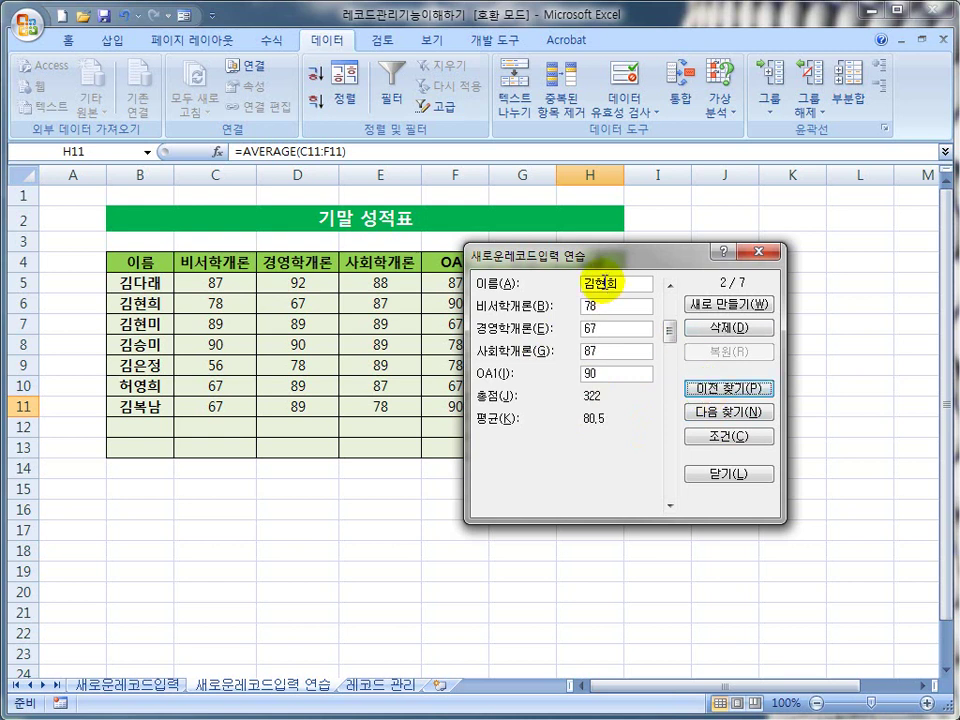
left_click(727, 328)
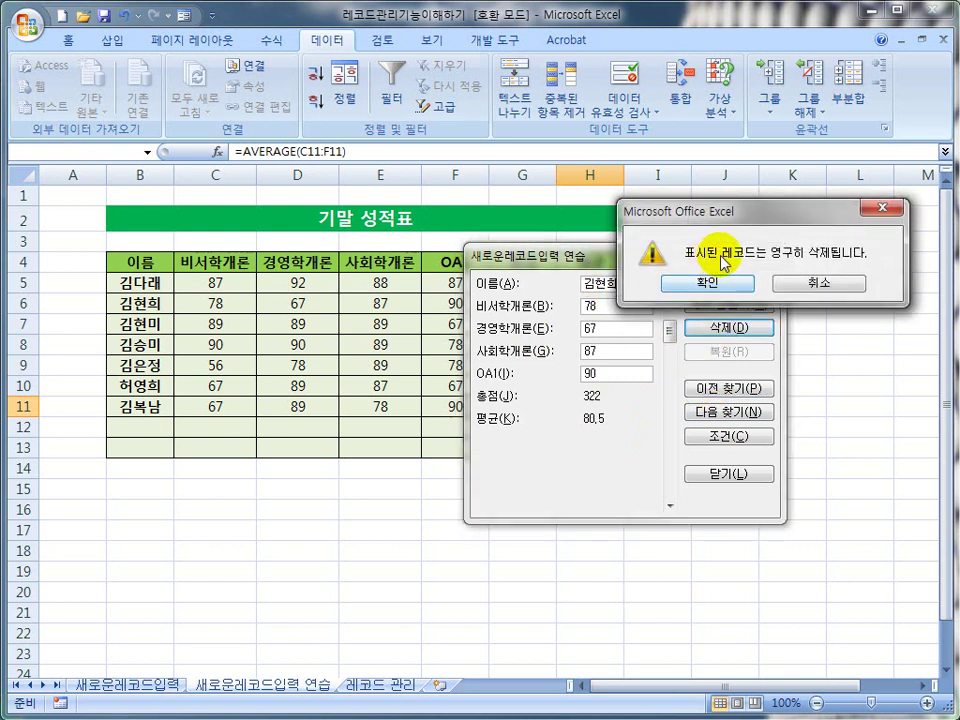
left_click(717, 288)
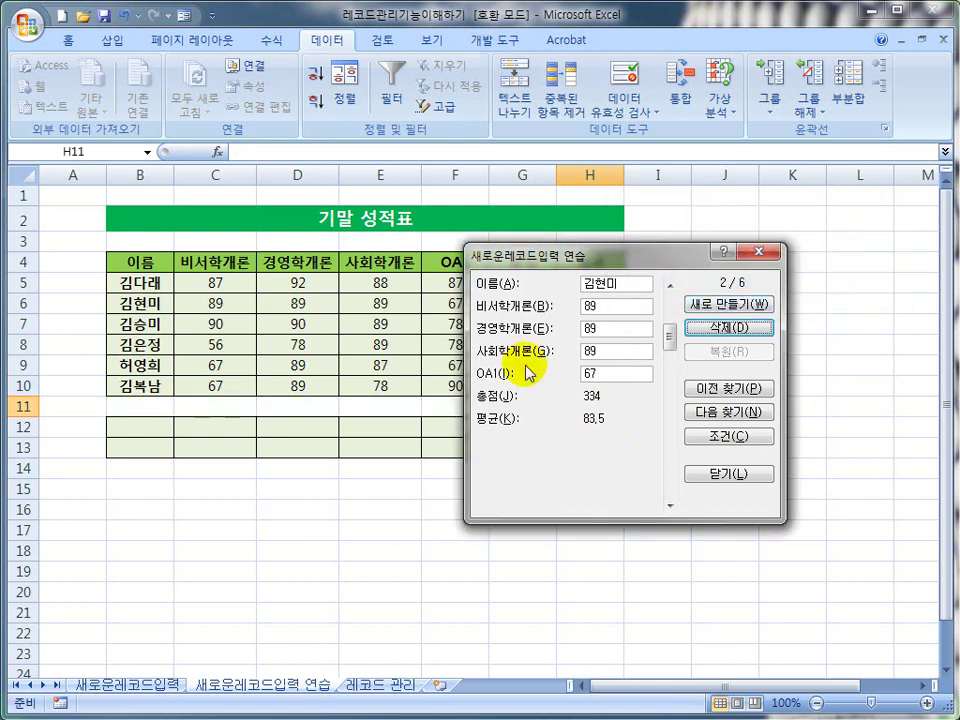
mouse_move(110, 294)
left_mouse_down()
mouse_move(520, 330)
mouse_move(556, 316)
left_mouse_up()
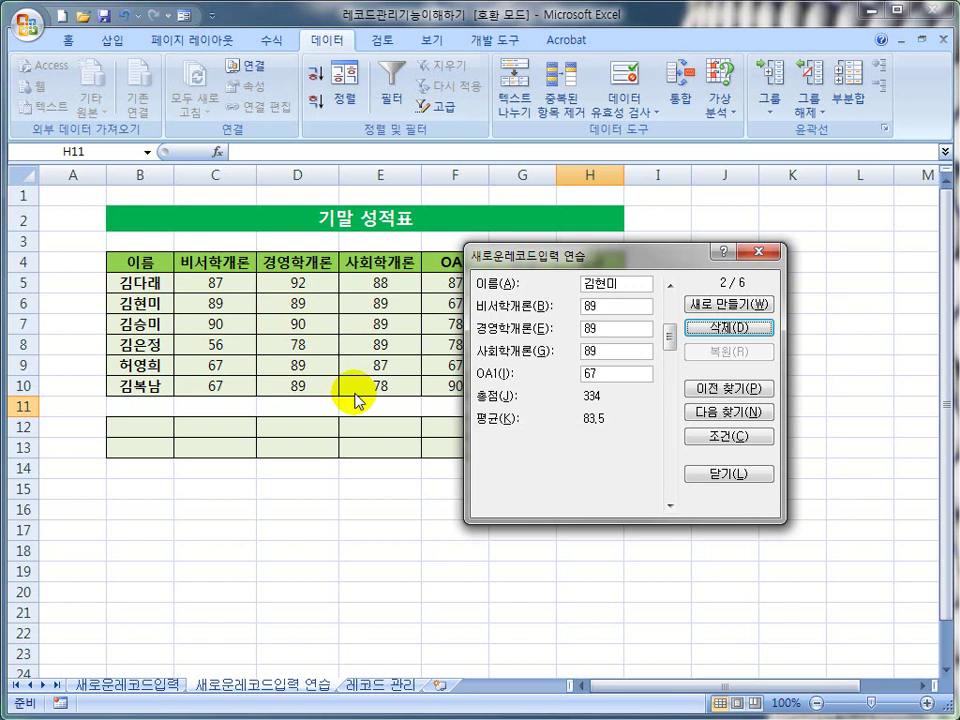
Add a new record with the student's name and scores 비서학개론 89, 경영학개론 88, 사회학개론 78 and OA1 80
left_click(705, 304)
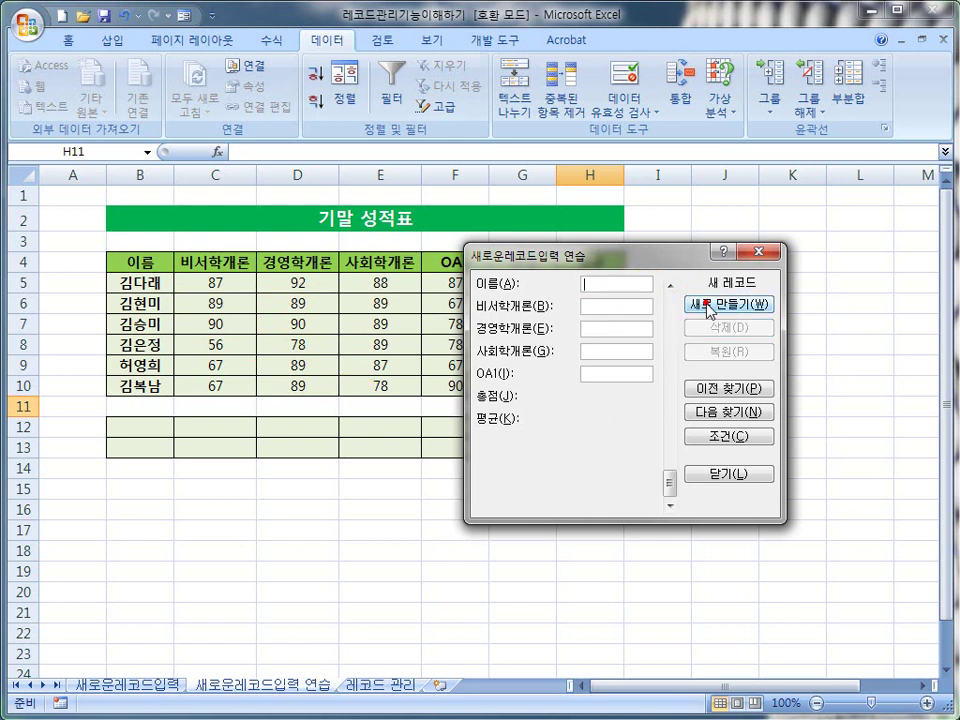
left_click(615, 286)
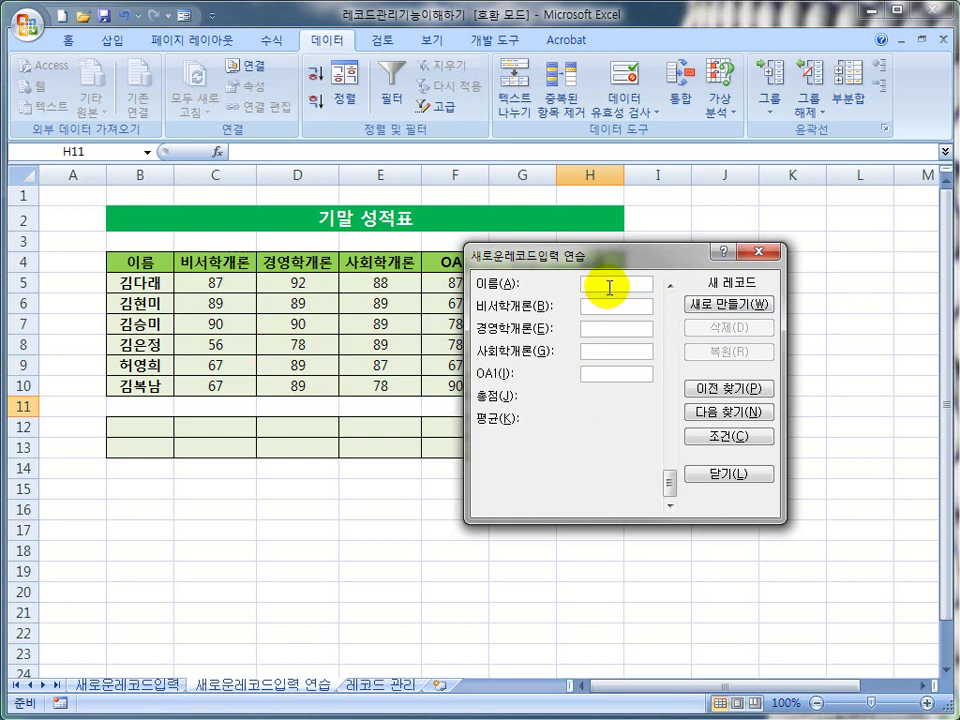
type("김")
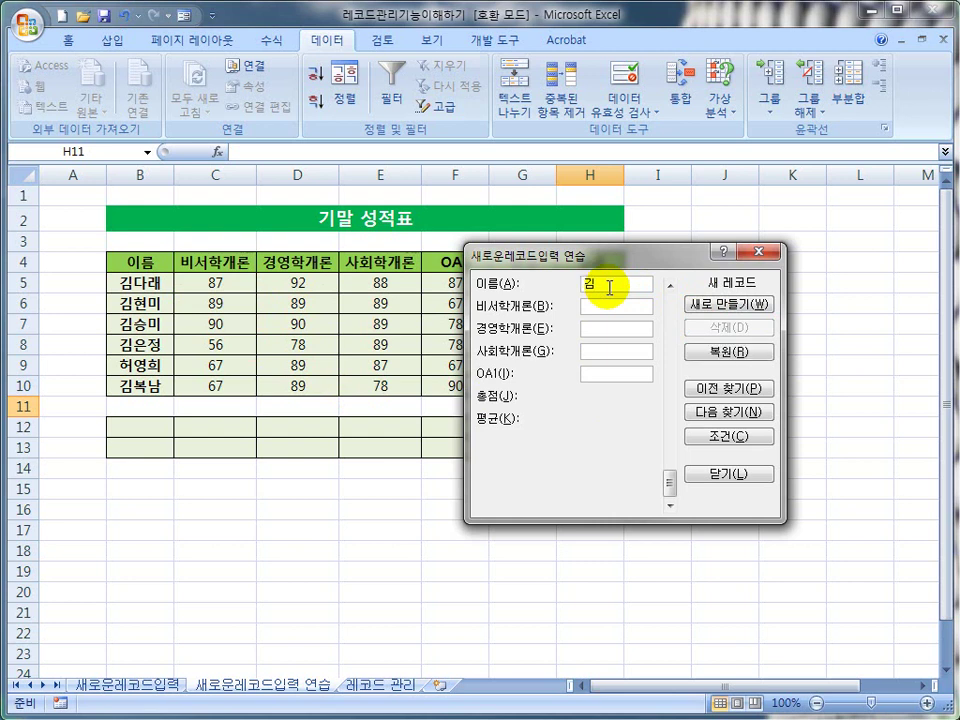
type("태희")
key("Tab")
type("88")
key("Tab")
type("7")
type("80")
key("Return")
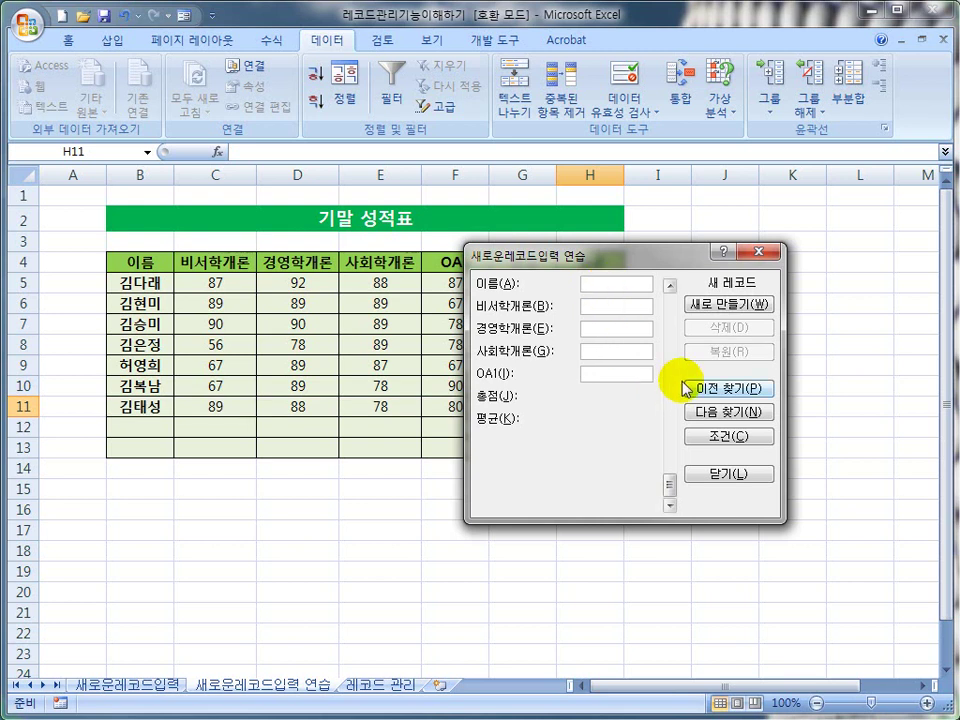
left_click(740, 388)
left_click_drag(678, 376, 772, 397)
left_click_drag(688, 404, 772, 421)
left_click_drag(695, 293, 772, 322)
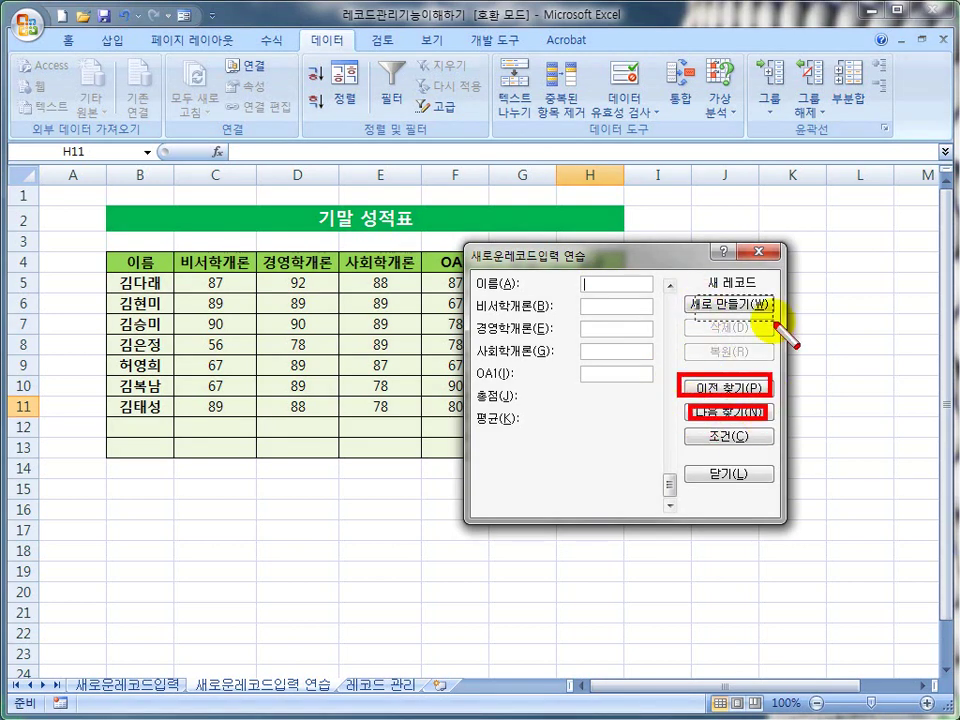
left_click_drag(680, 323, 778, 381)
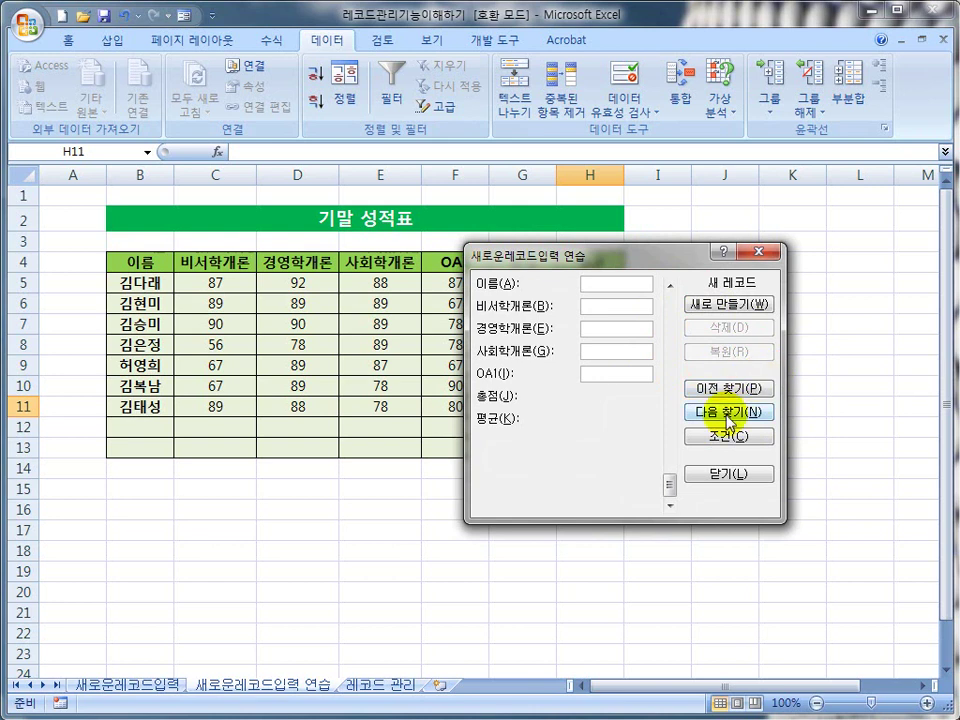
Close the data form and select cell G13 in the grade table
left_click(710, 475)
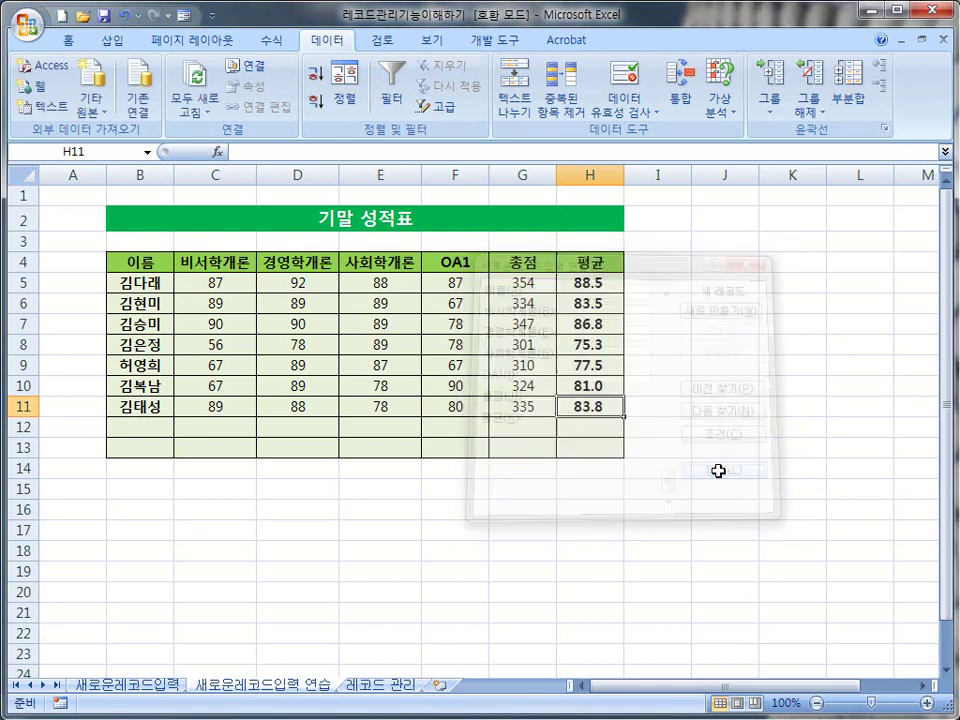
left_click(522, 450)
left_click(522, 450)
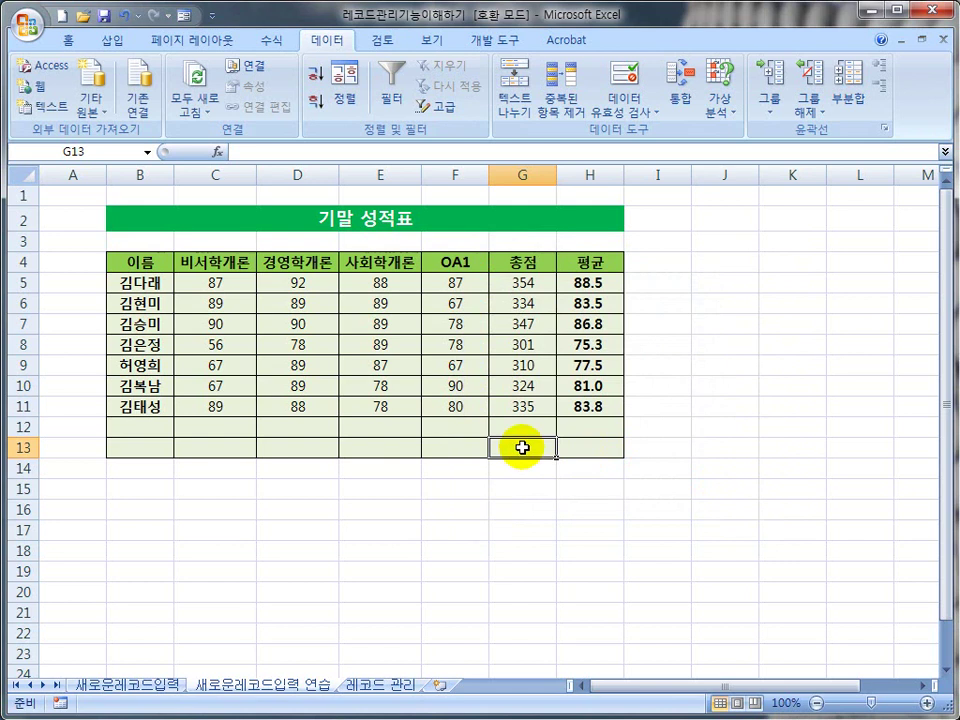